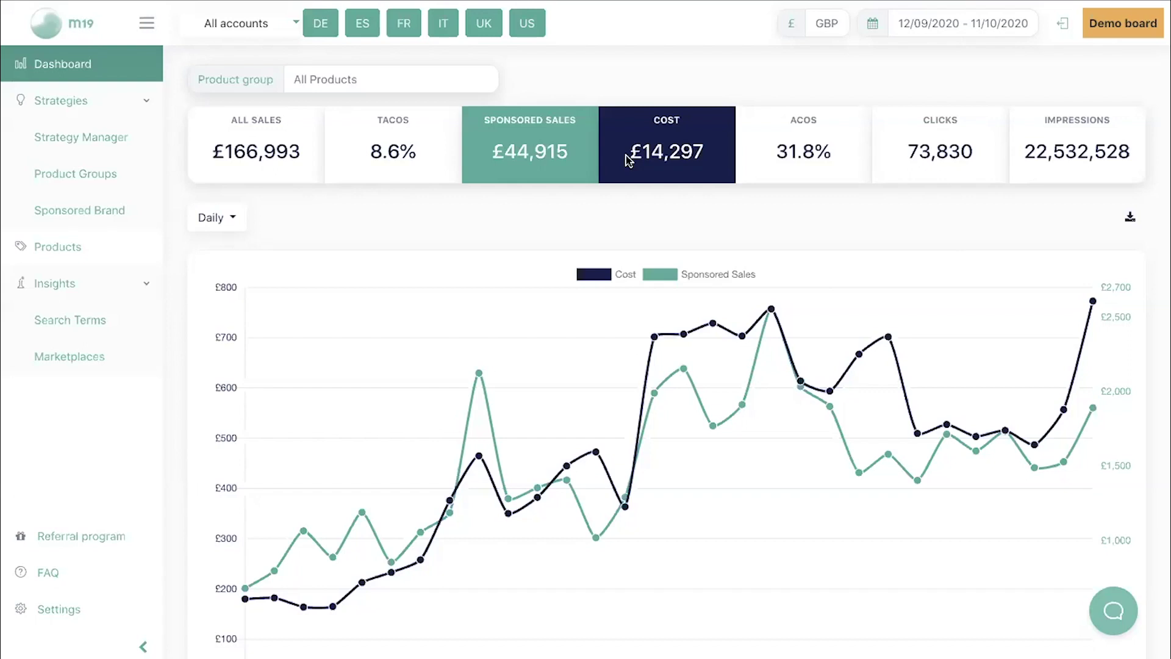
Step: Check which accounts are available in the account filter
left_click(295, 23)
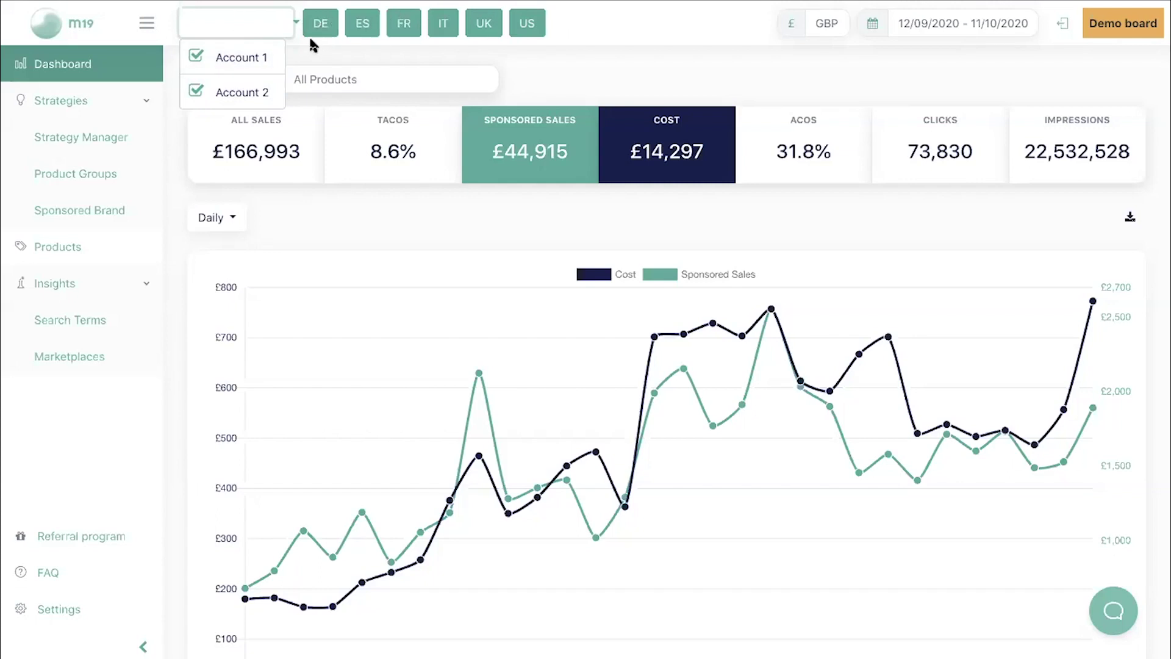
left_click(567, 63)
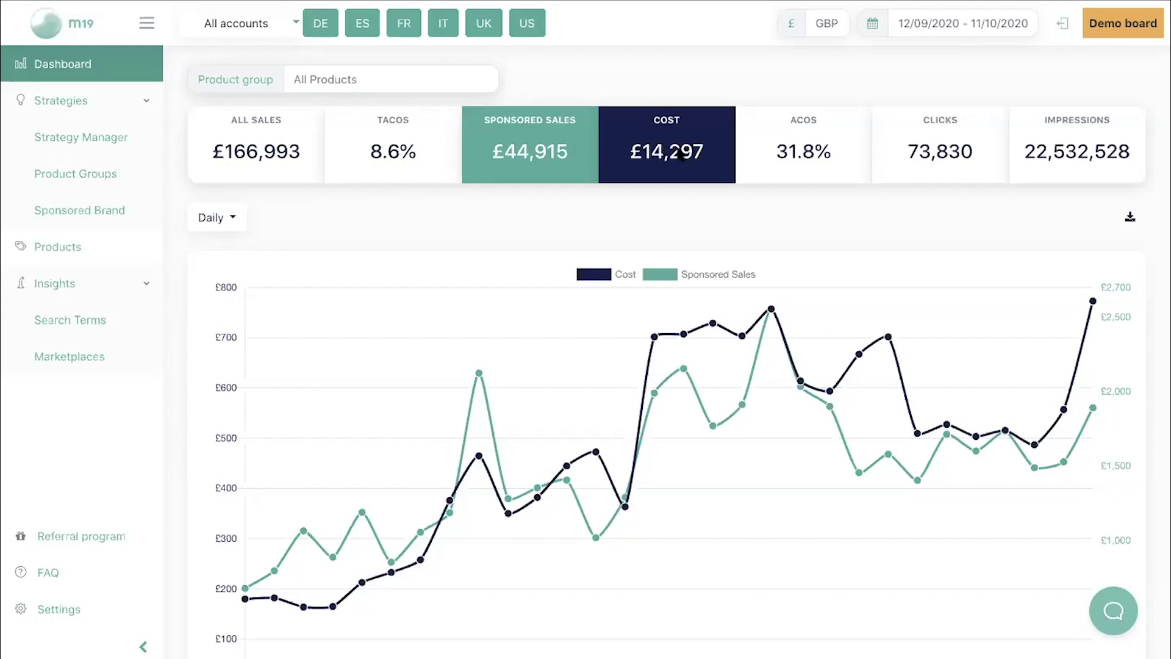
Step: Compare ACOS and Clicks in turn with Sponsored Sales on the chart, and restore Cost beside Sponsored Sales
left_click(797, 144)
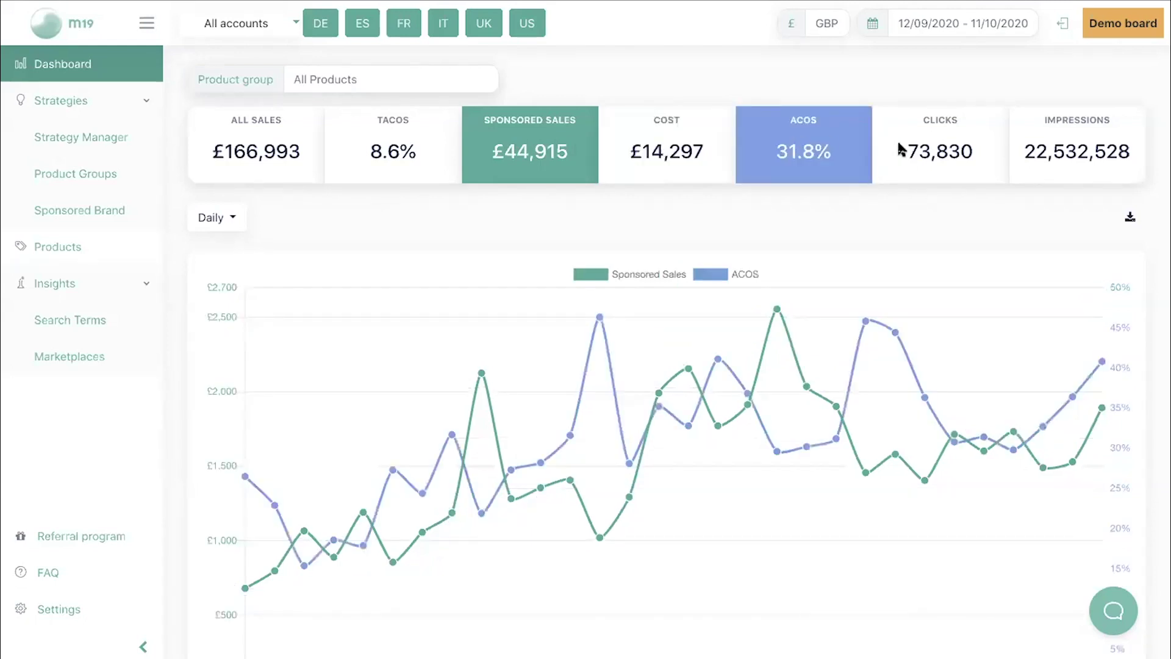
left_click(888, 149)
left_click(556, 150)
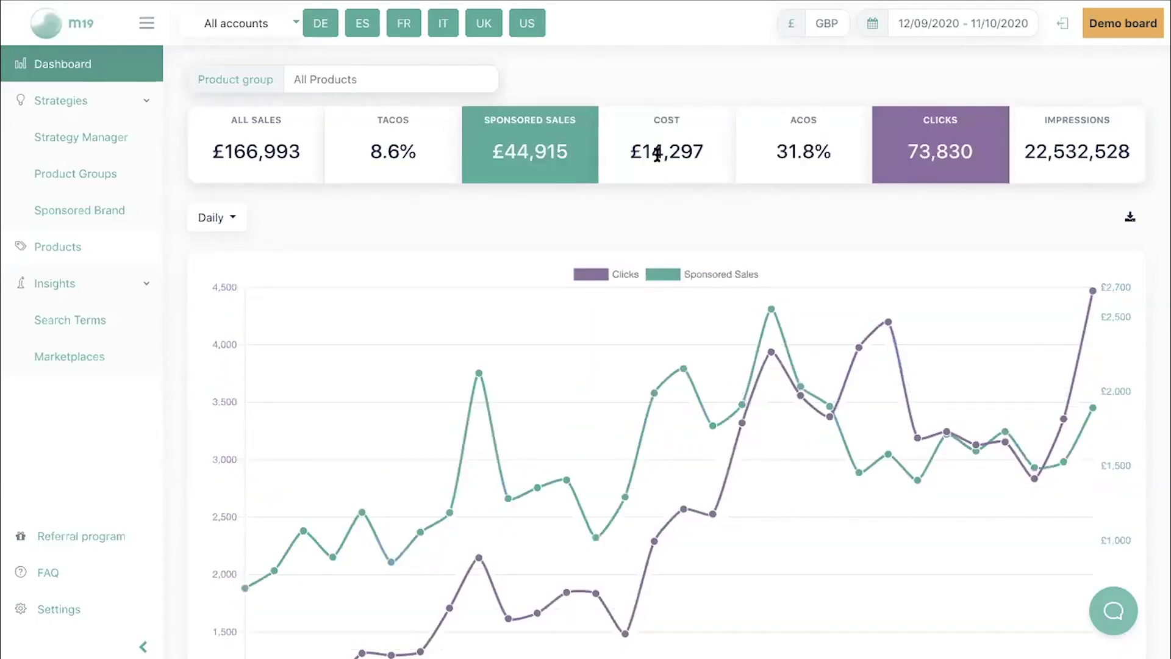
left_click(657, 156)
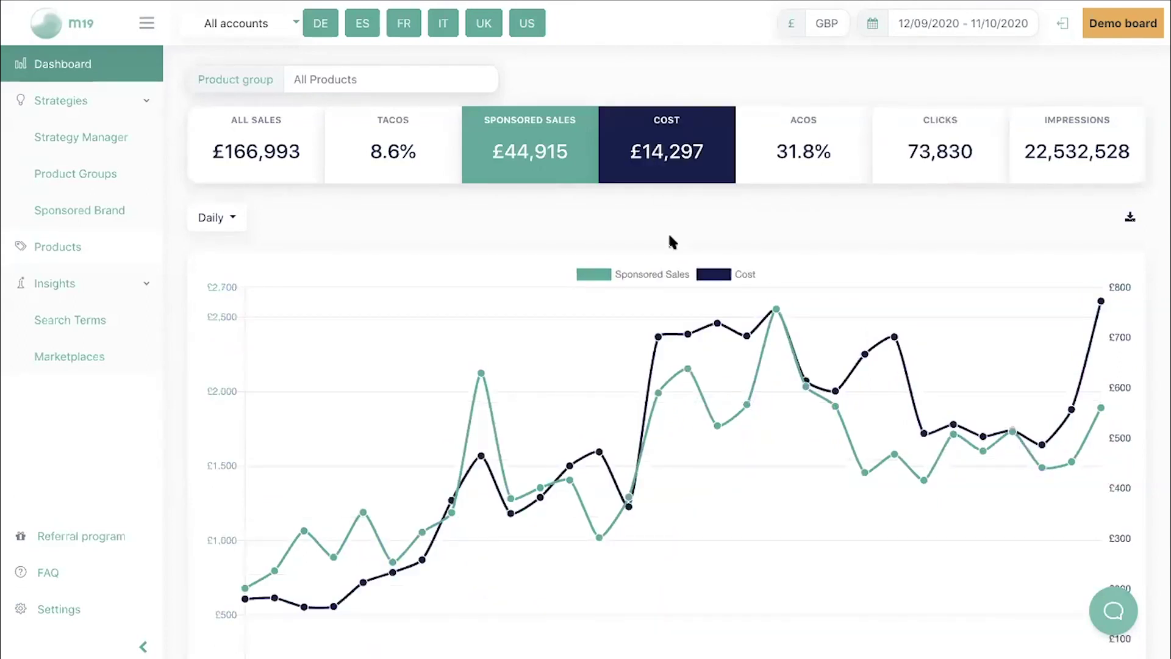
scroll(554, 481, "down", 2)
scroll(554, 482, "up", 2)
Step: Plot All Sales against Sponsored Sales on the dashboard chart and examine the daily trend
left_click(249, 148)
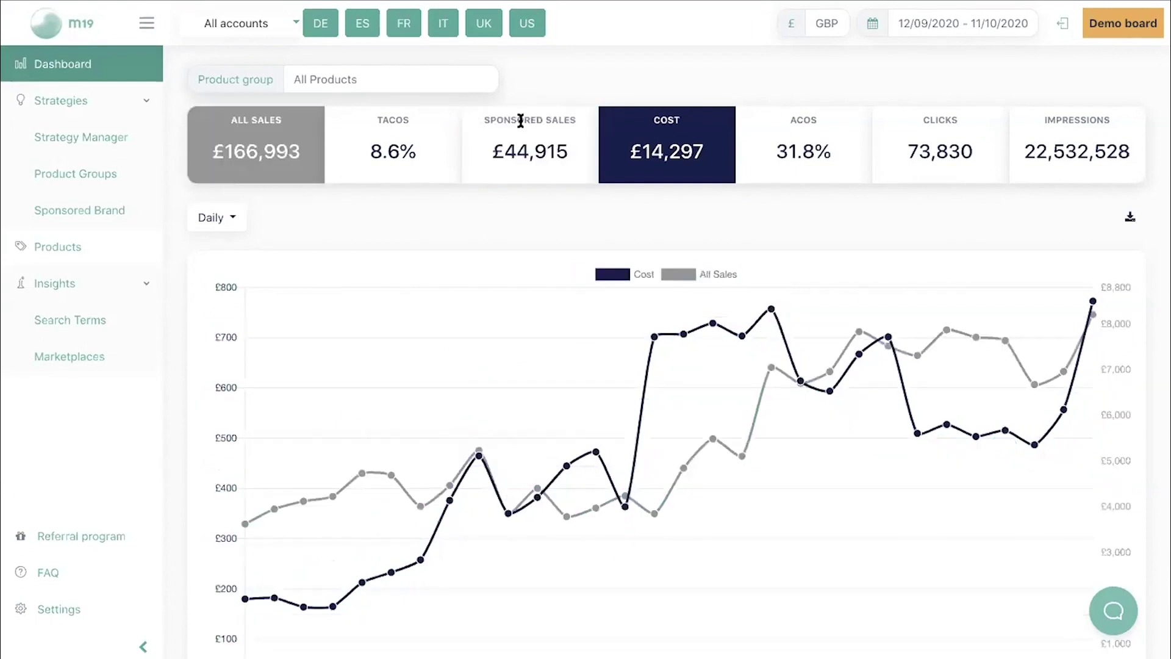
left_click(515, 147)
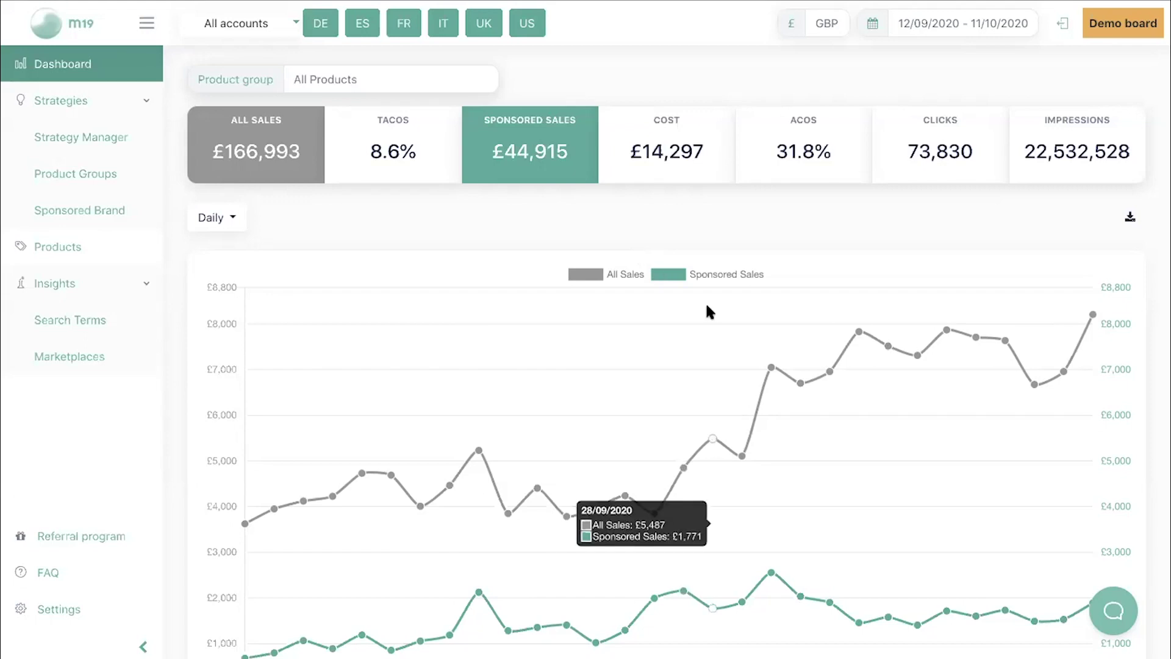
scroll(707, 312, "down", 1)
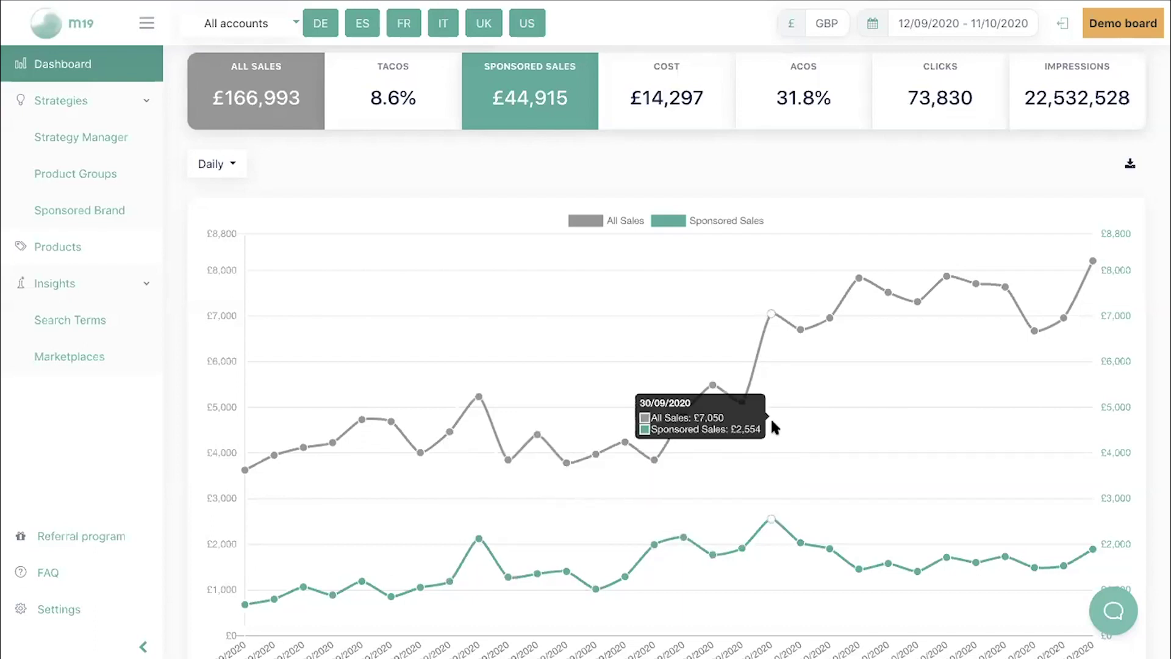
scroll(358, 119, "up", 1)
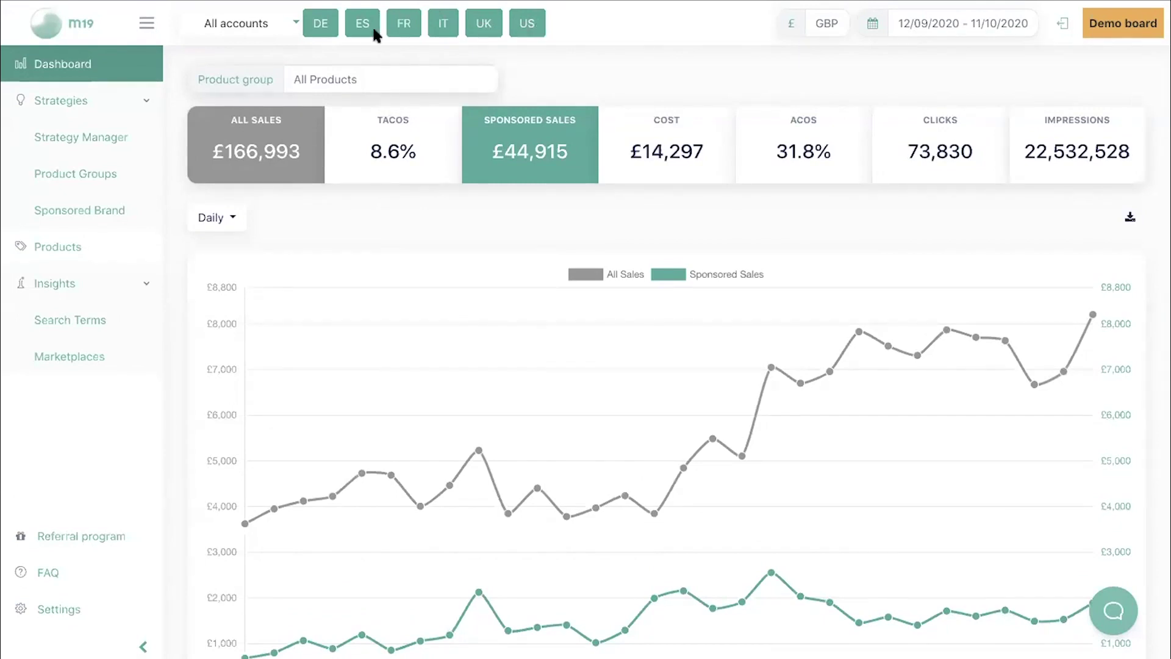
Step: Filter the dashboard to the UK marketplace only and review its sales chart
left_click(475, 24)
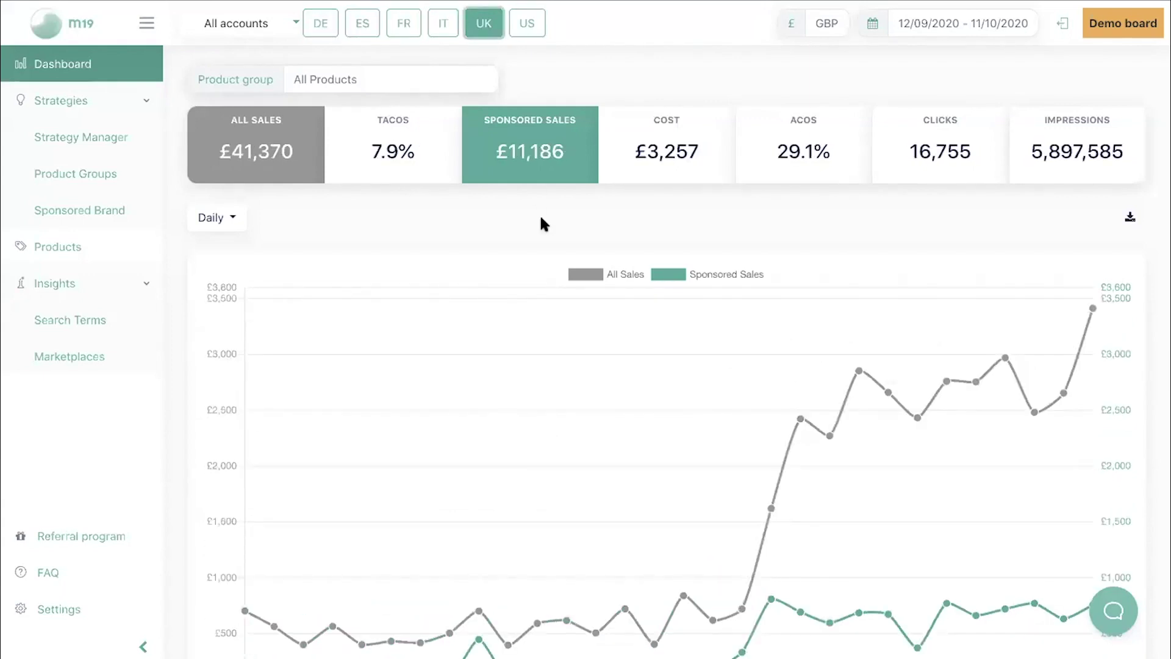
scroll(541, 218, "down", 2)
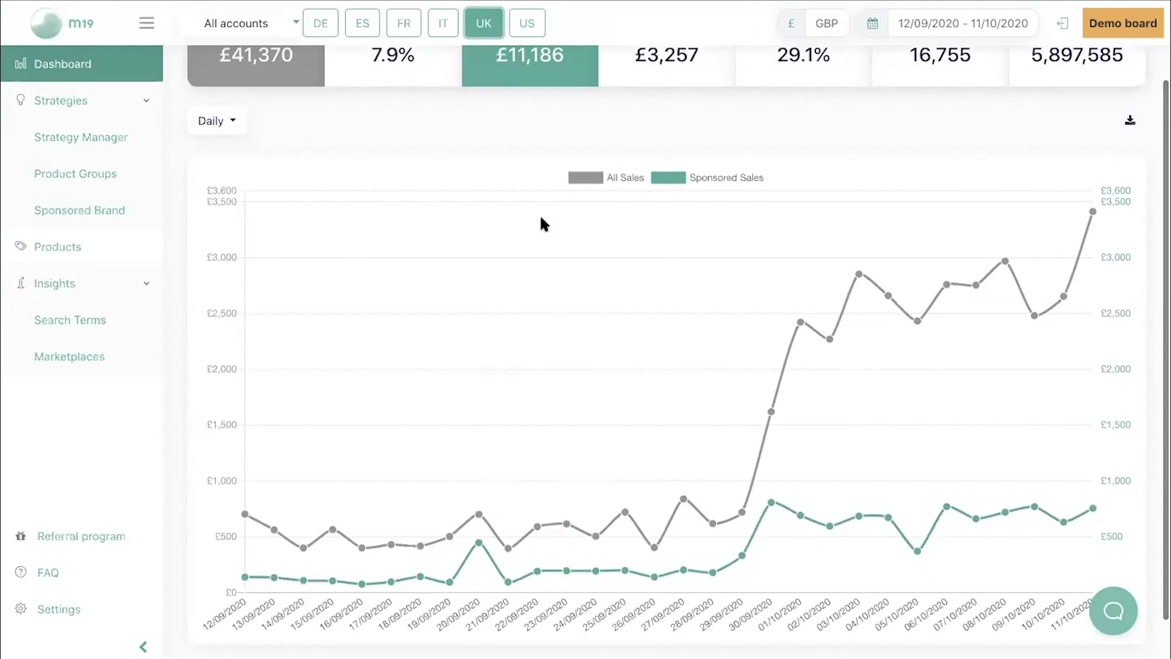
scroll(540, 221, "up", 3)
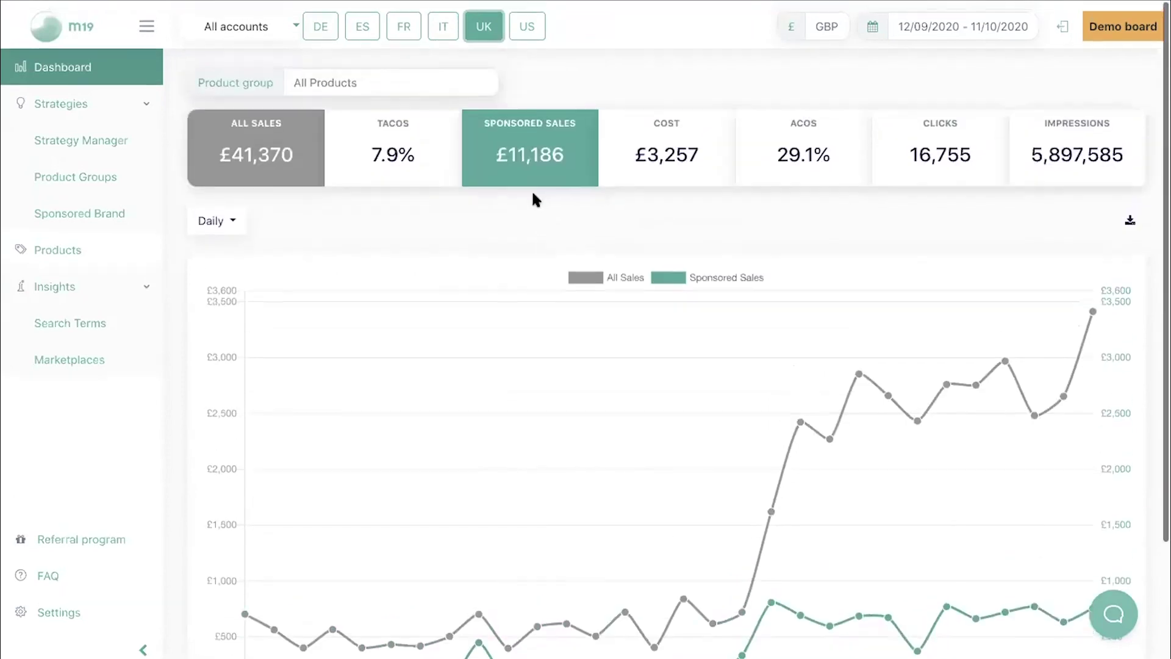
Step: Add the IT, US, FR, ES and DE marketplaces back to the dashboard filter
left_click(447, 32)
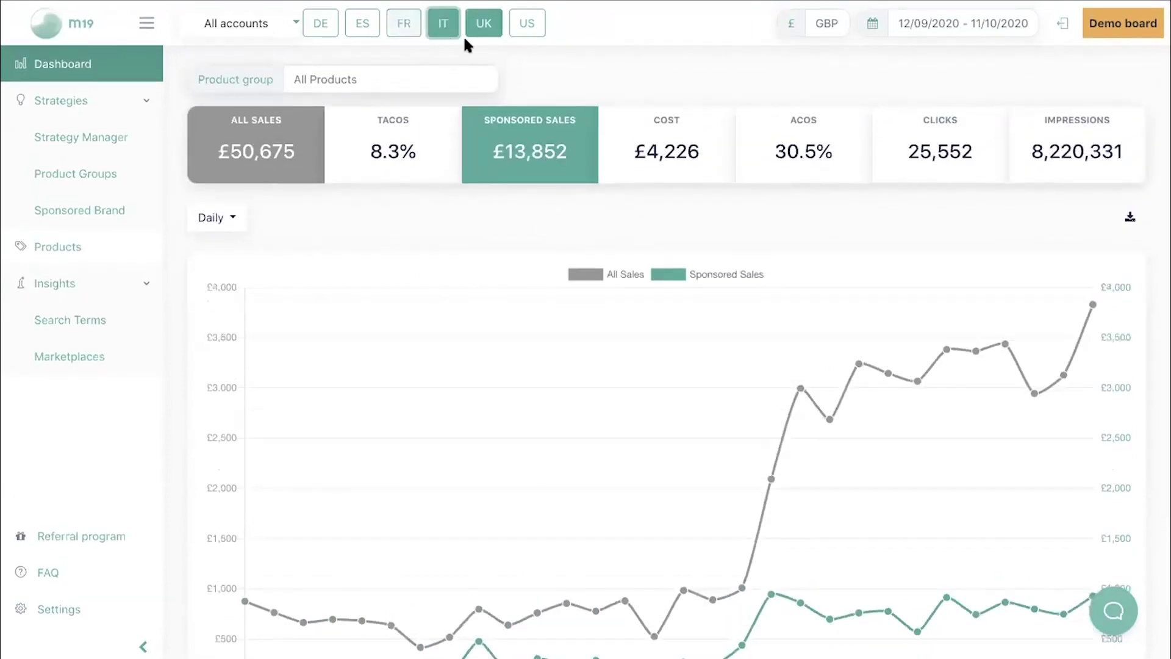
left_click(529, 29)
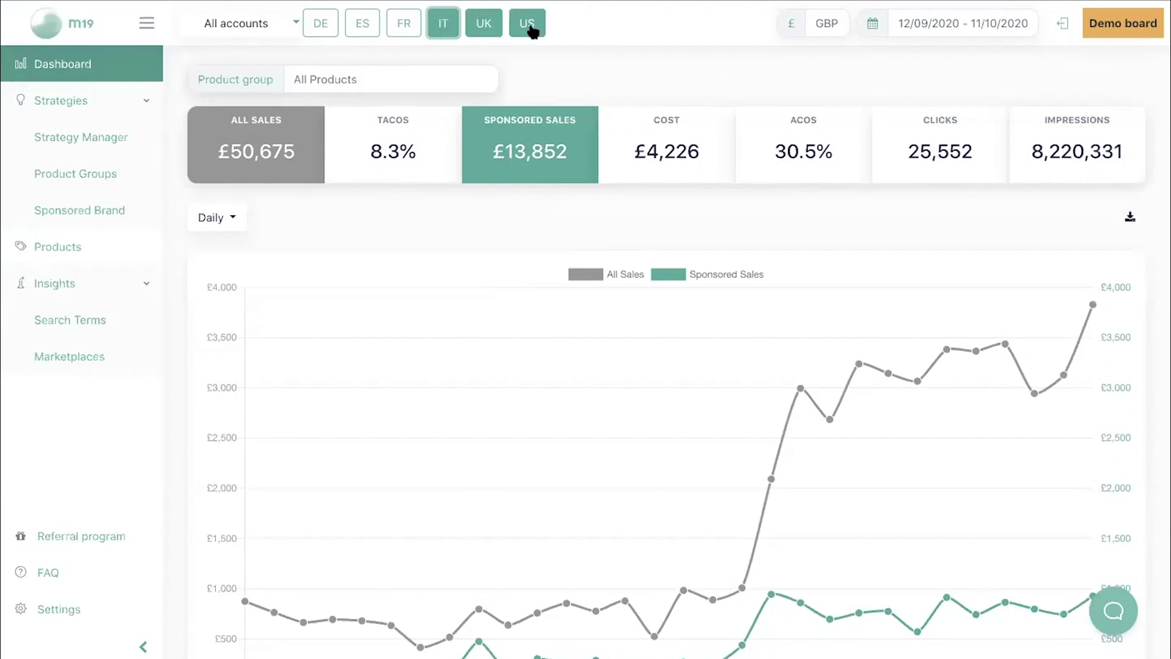
left_click(414, 30)
left_click(362, 25)
left_click(320, 24)
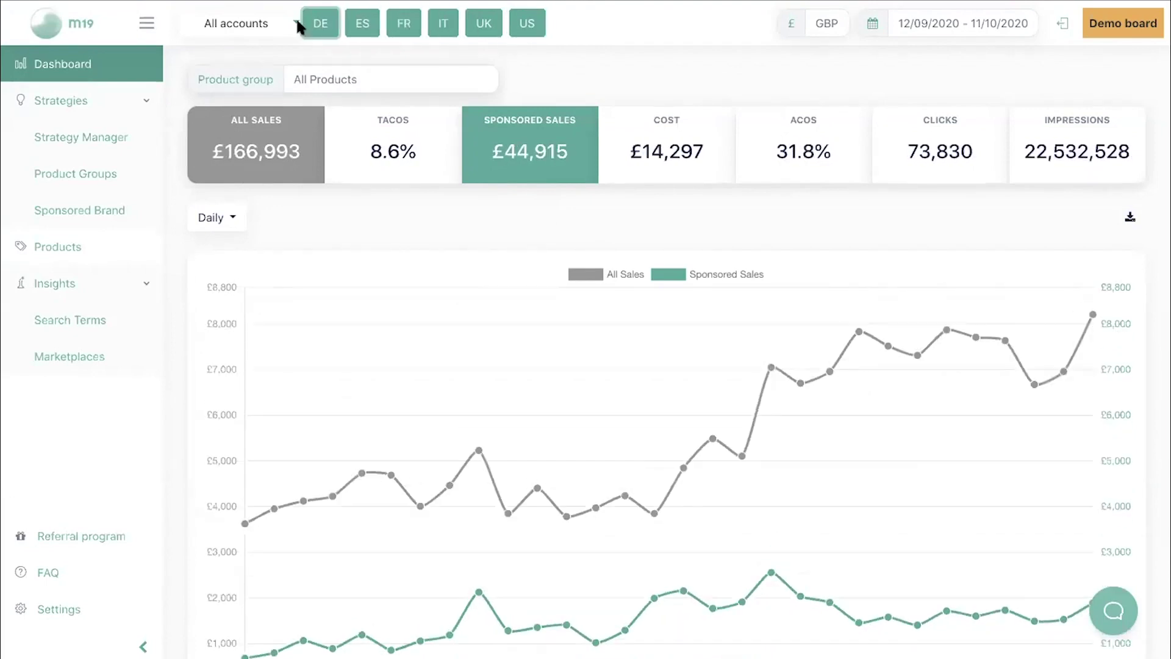
Step: Exclude Account 2 from the account filter and review the figures for Account 1 alone
left_click(293, 21)
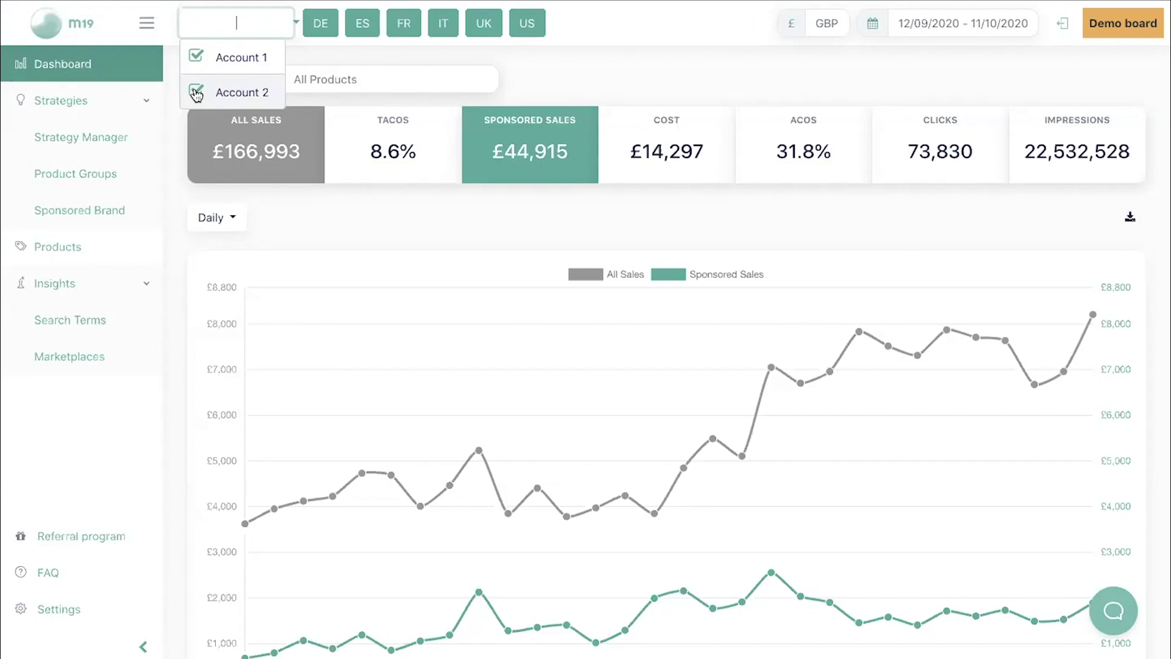
left_click(197, 92)
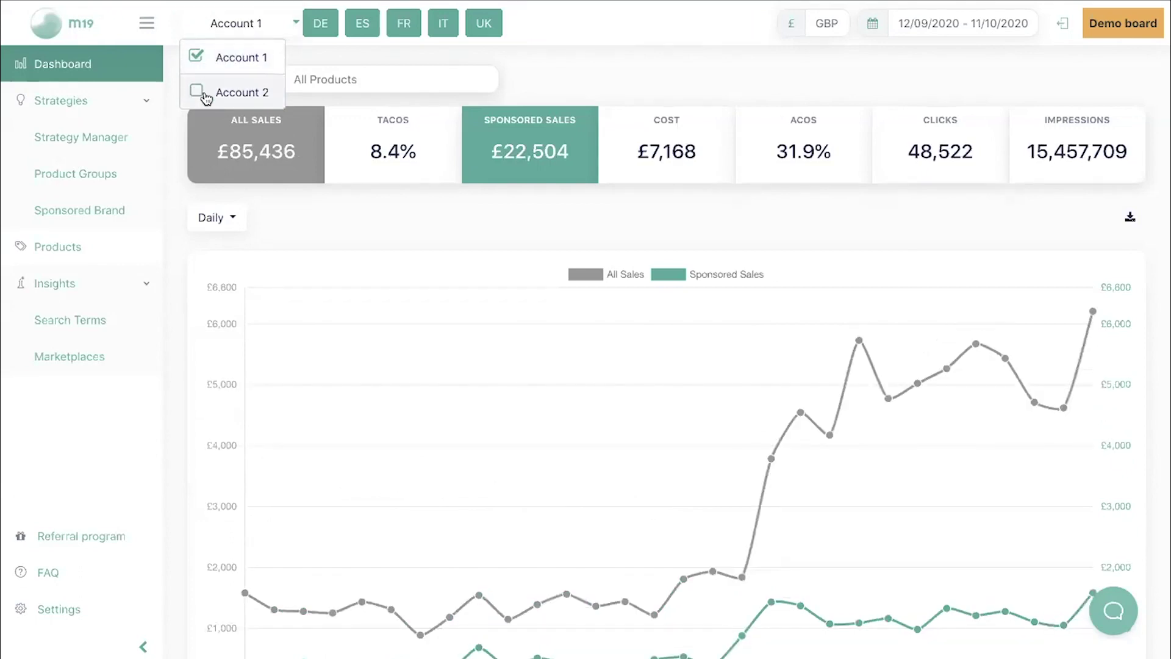
left_click(696, 81)
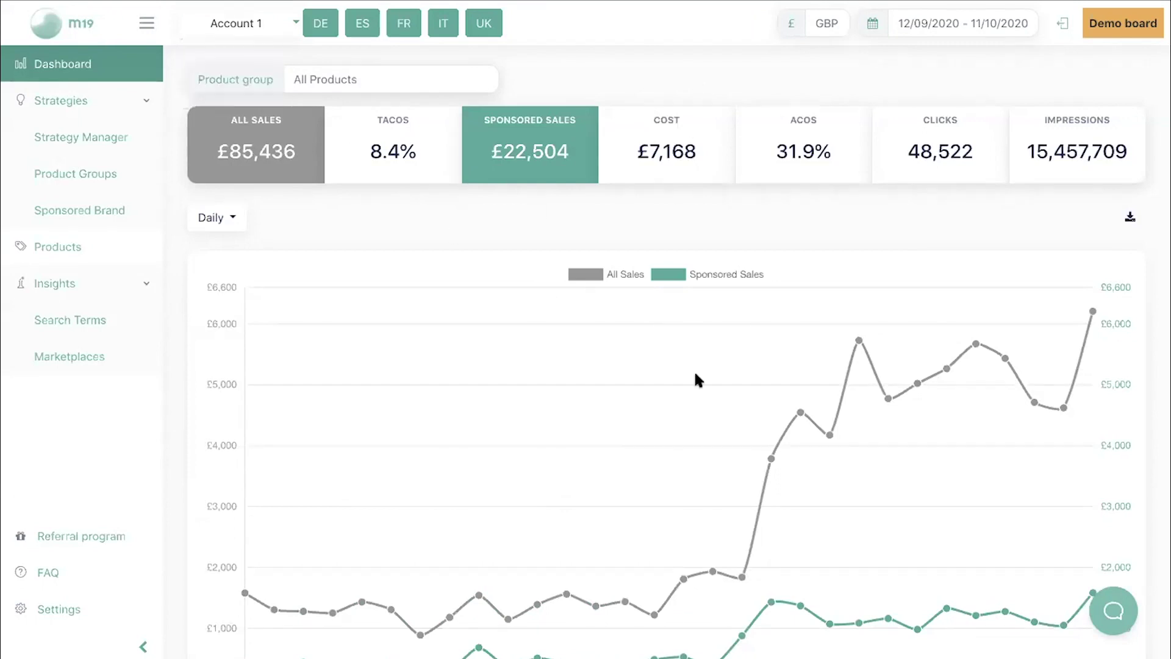
scroll(698, 379, "down", 3)
scroll(698, 380, "up", 3)
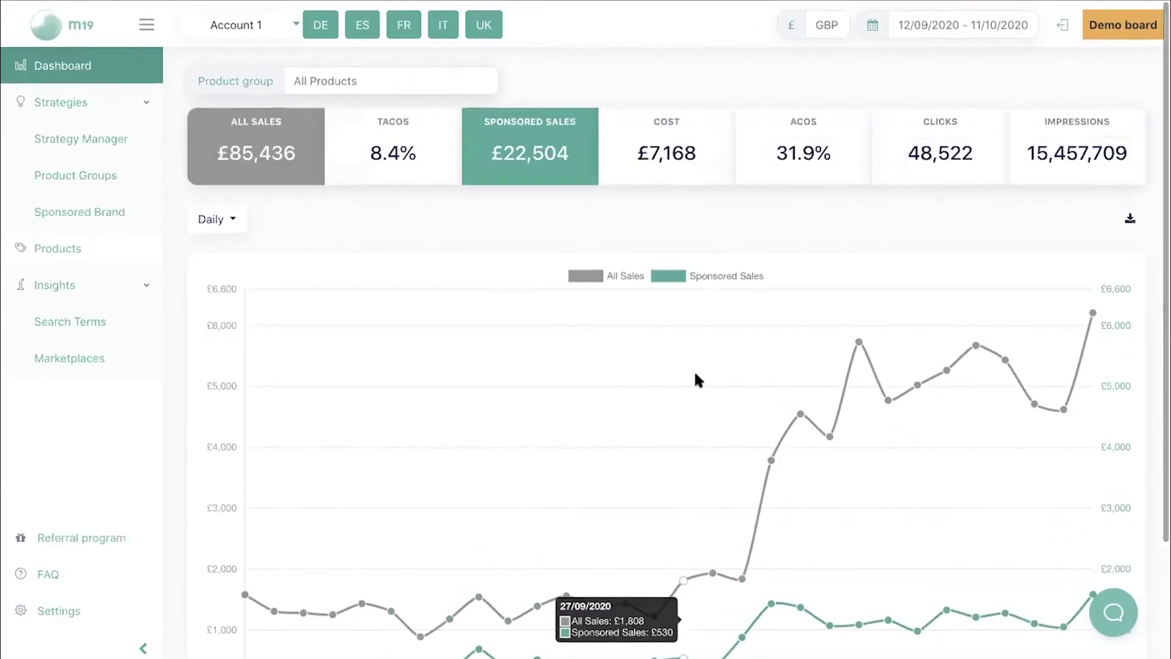
Step: Include Account 2 in the account filter again so the dashboard covers all accounts
left_click(289, 20)
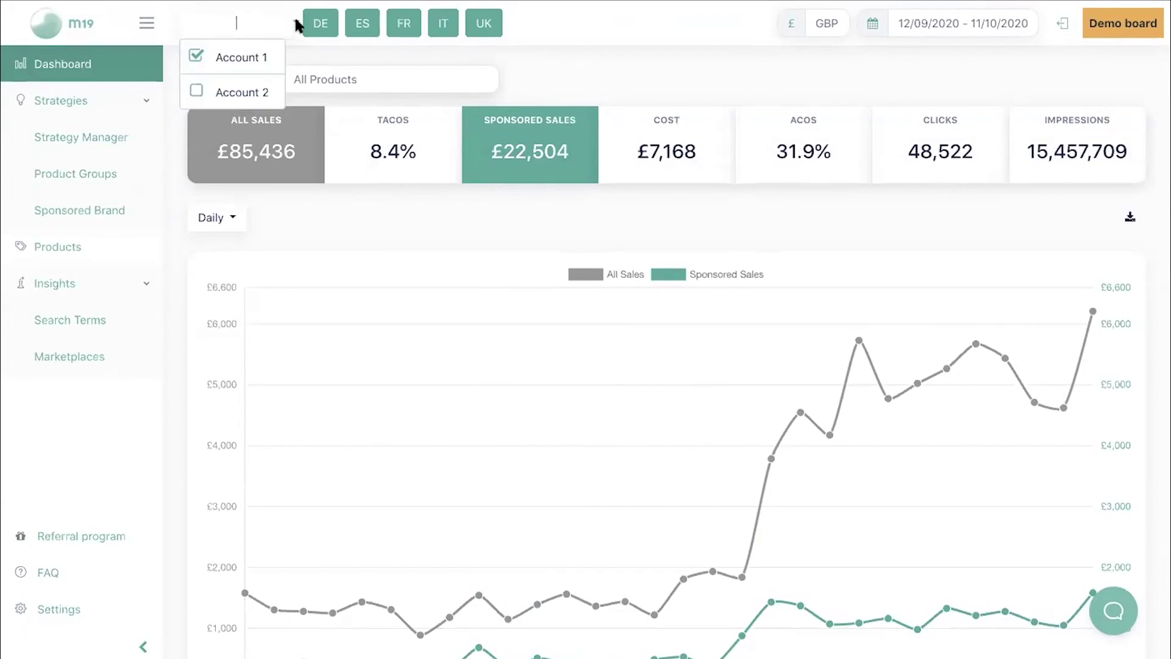
left_click(196, 93)
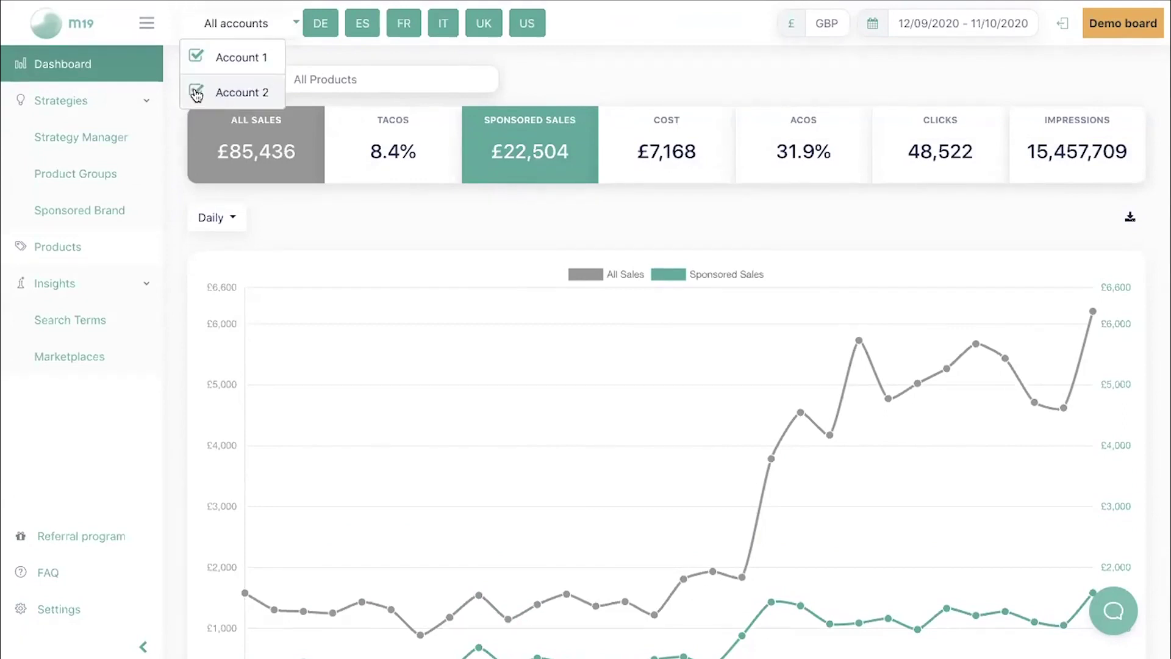
left_click(538, 61)
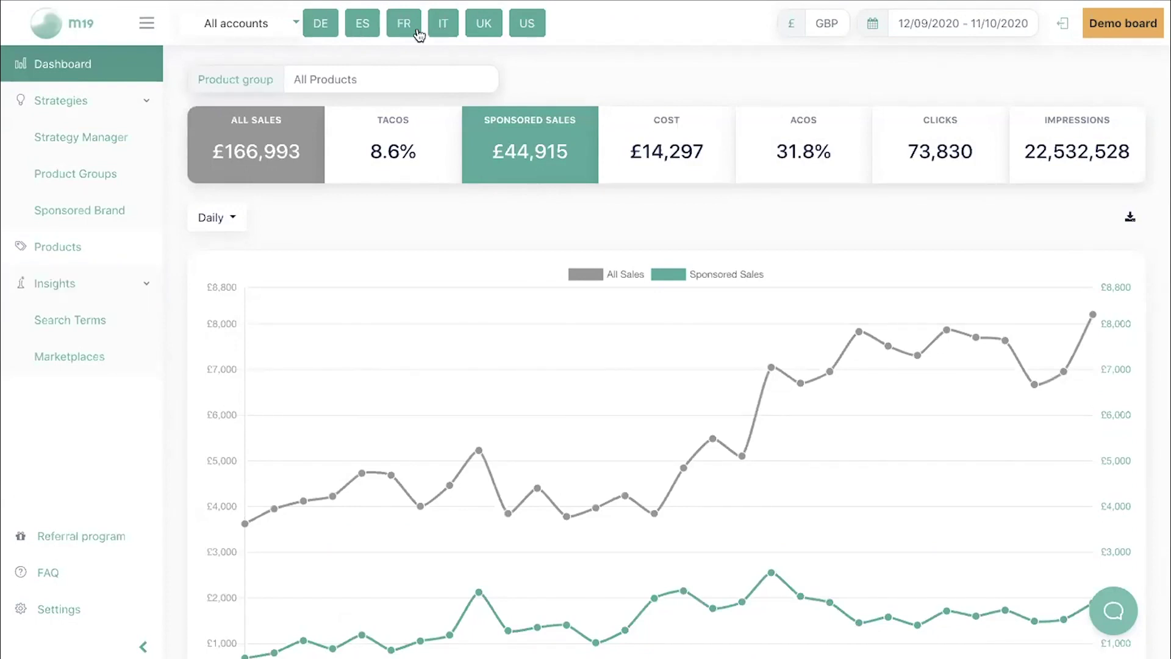
Step: Look through the date range presets and the available display currencies without changing either
left_click(922, 30)
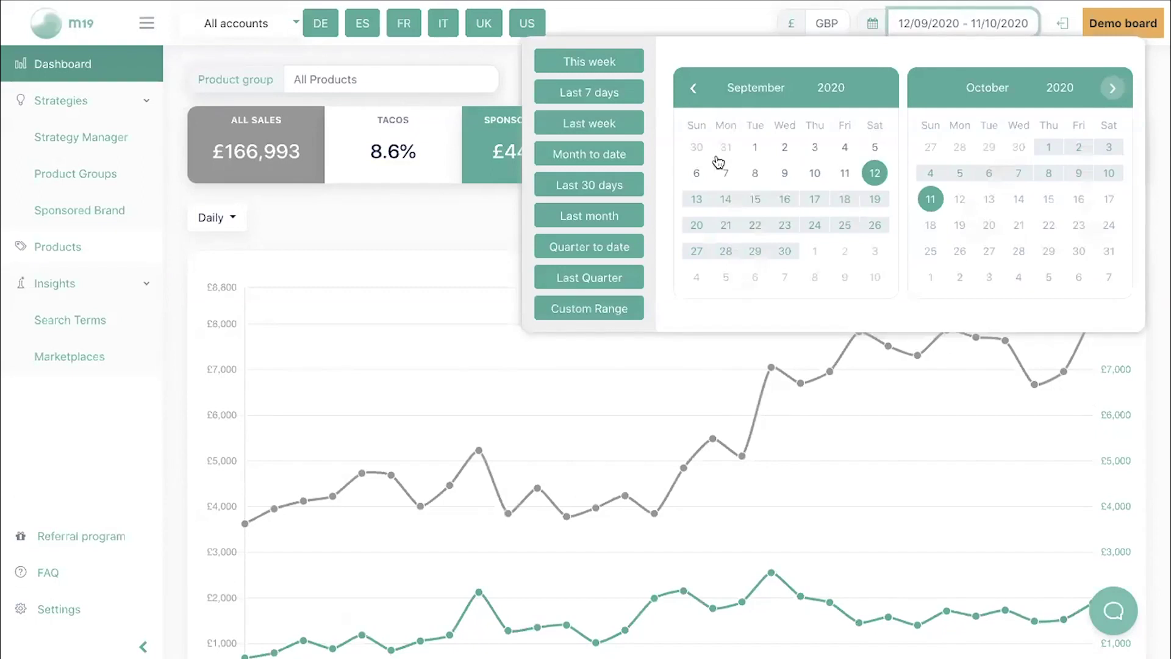
left_click(832, 22)
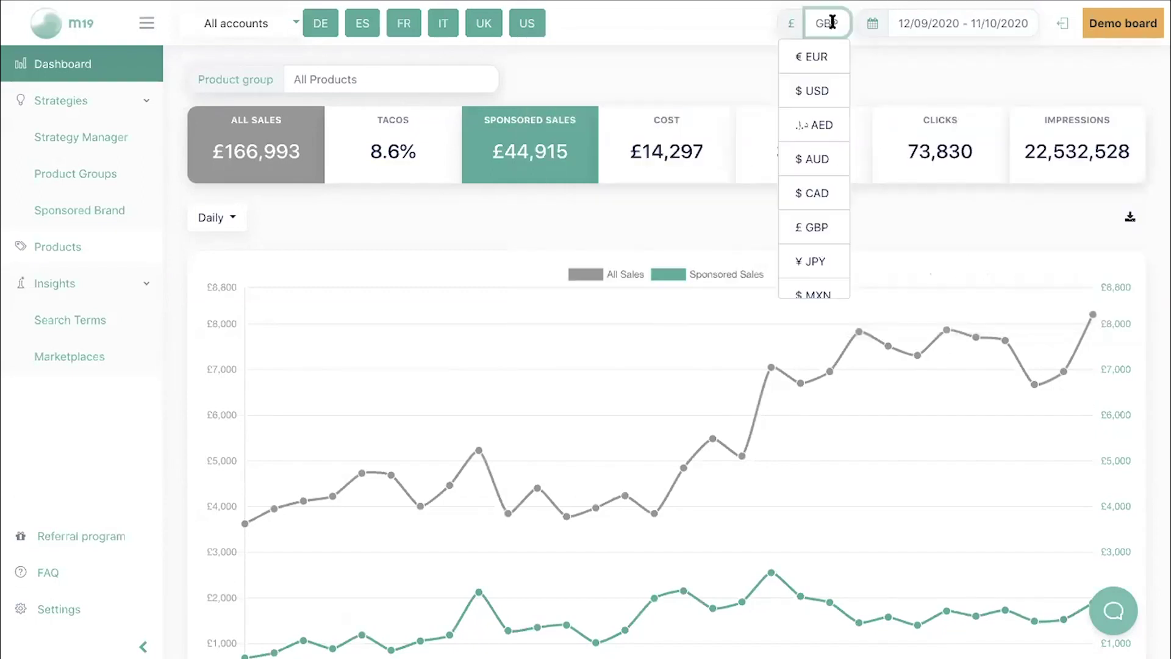
scroll(810, 262, "down", 1)
scroll(809, 263, "up", 1)
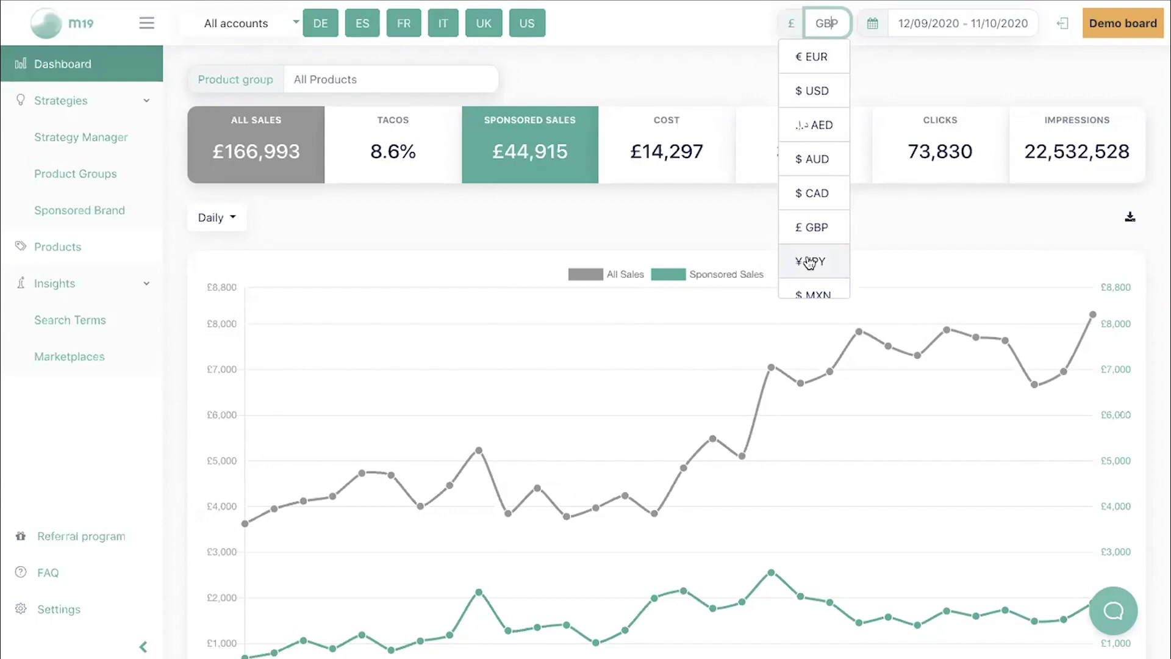
left_click(679, 86)
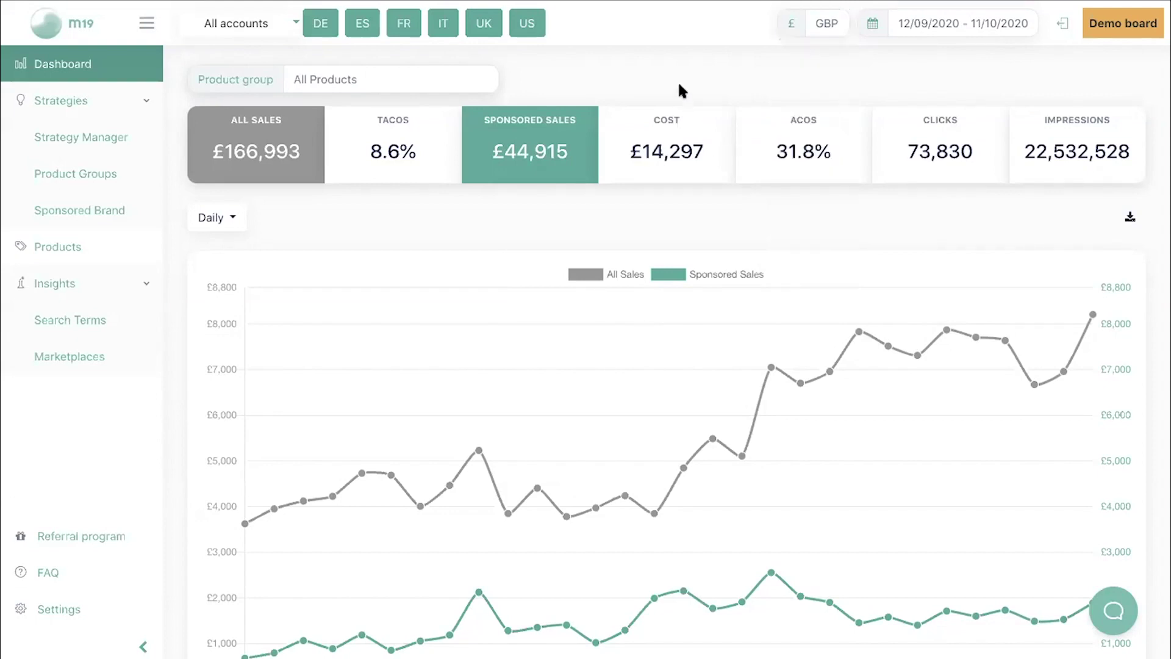
Step: Switch the chart's time granularity to weekly
left_click(235, 222)
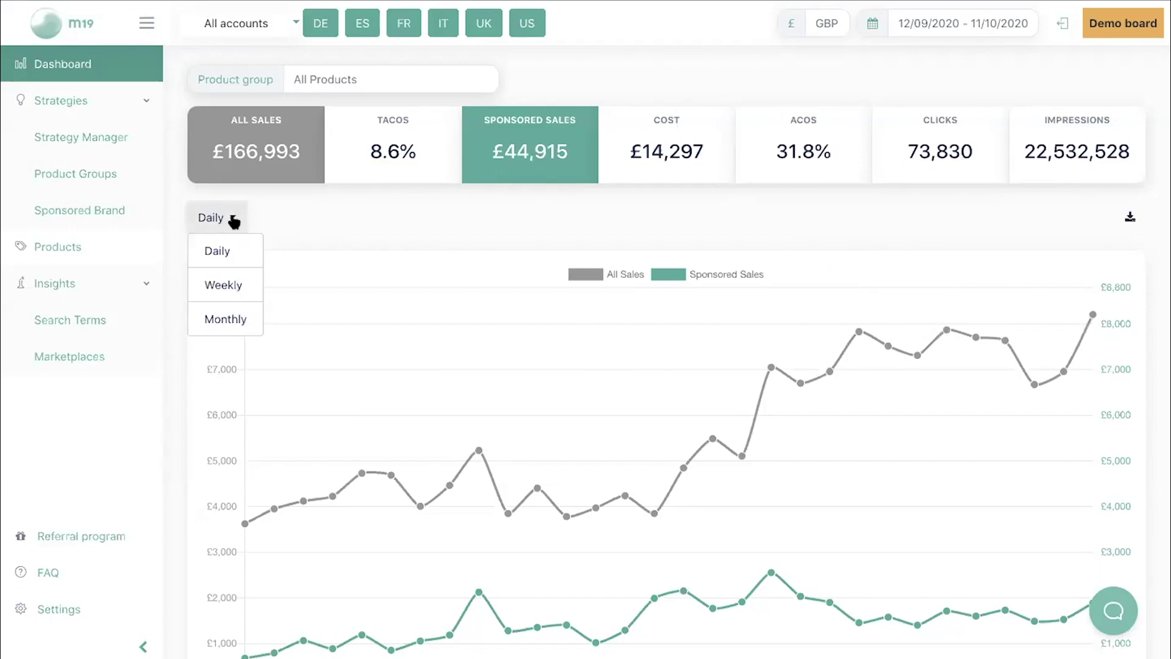
left_click(225, 290)
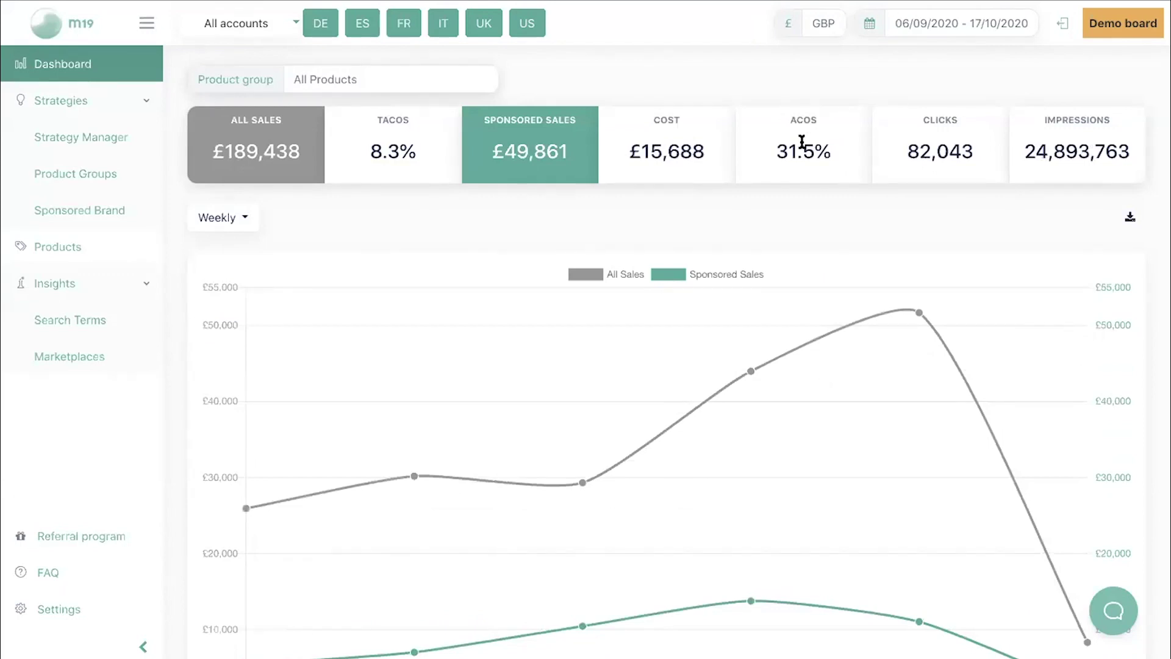
Step: Chart ACOS on its own to inspect its weekly values, and add Cost for comparison
left_click(802, 142)
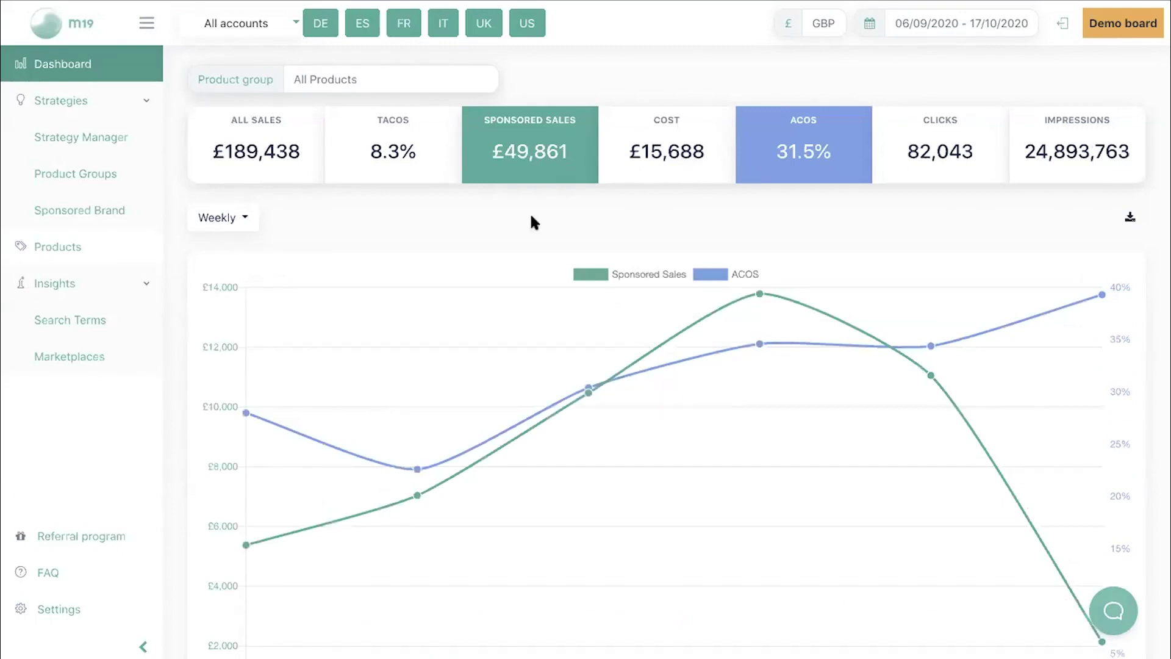
left_click(551, 141)
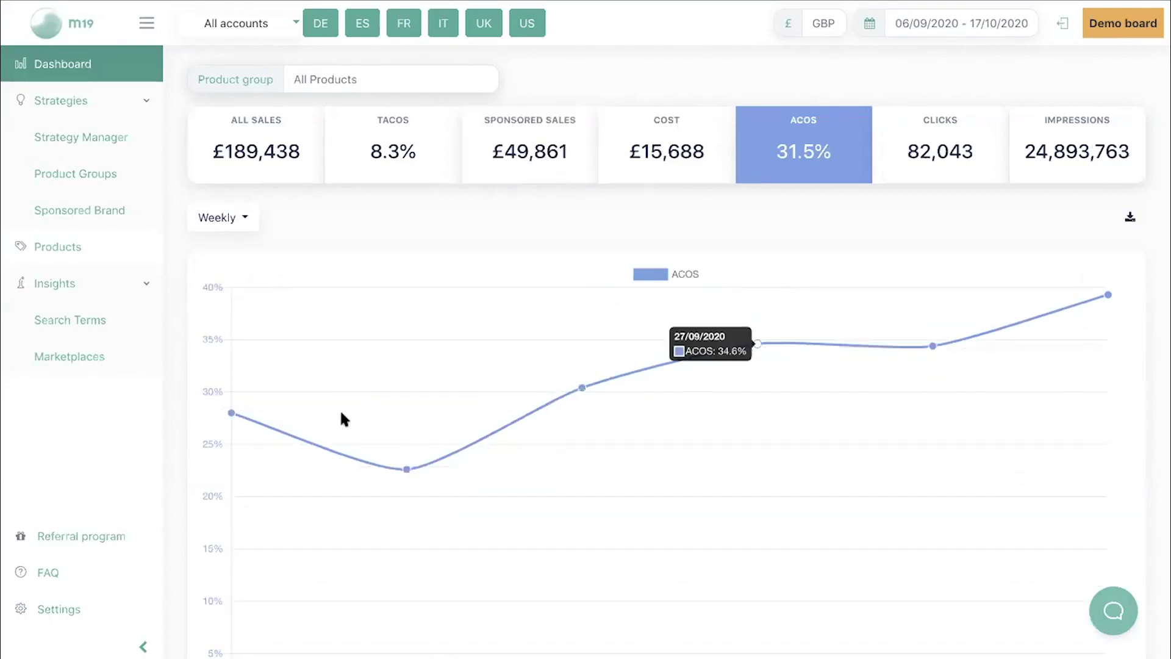
mouse_move(418, 461)
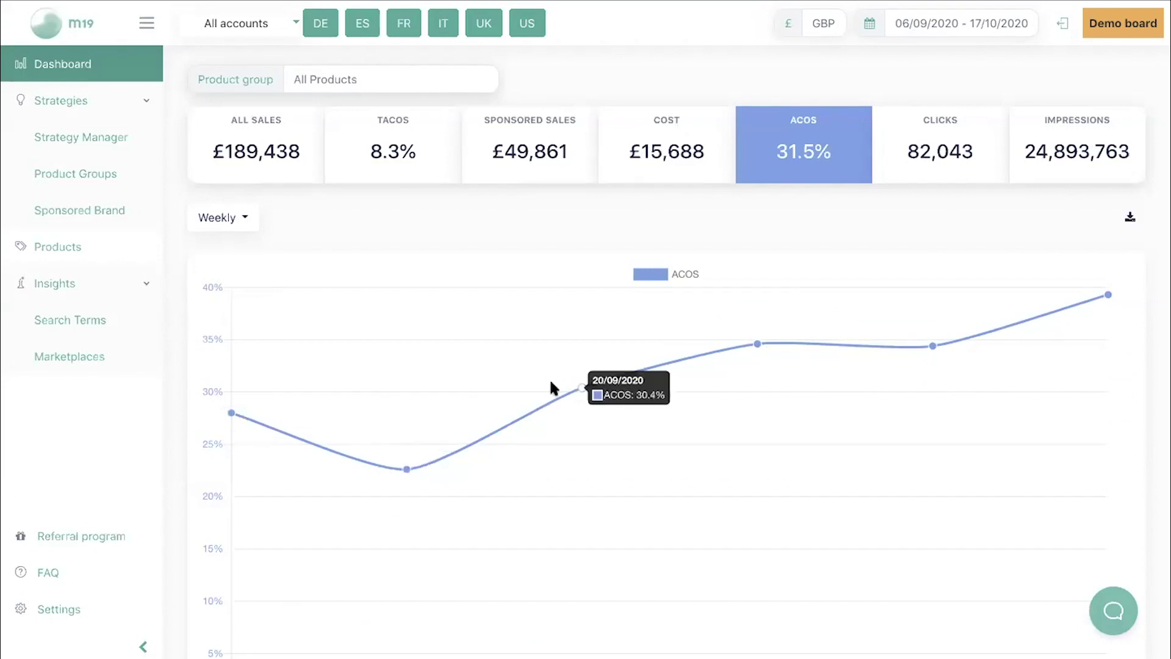
left_click(689, 156)
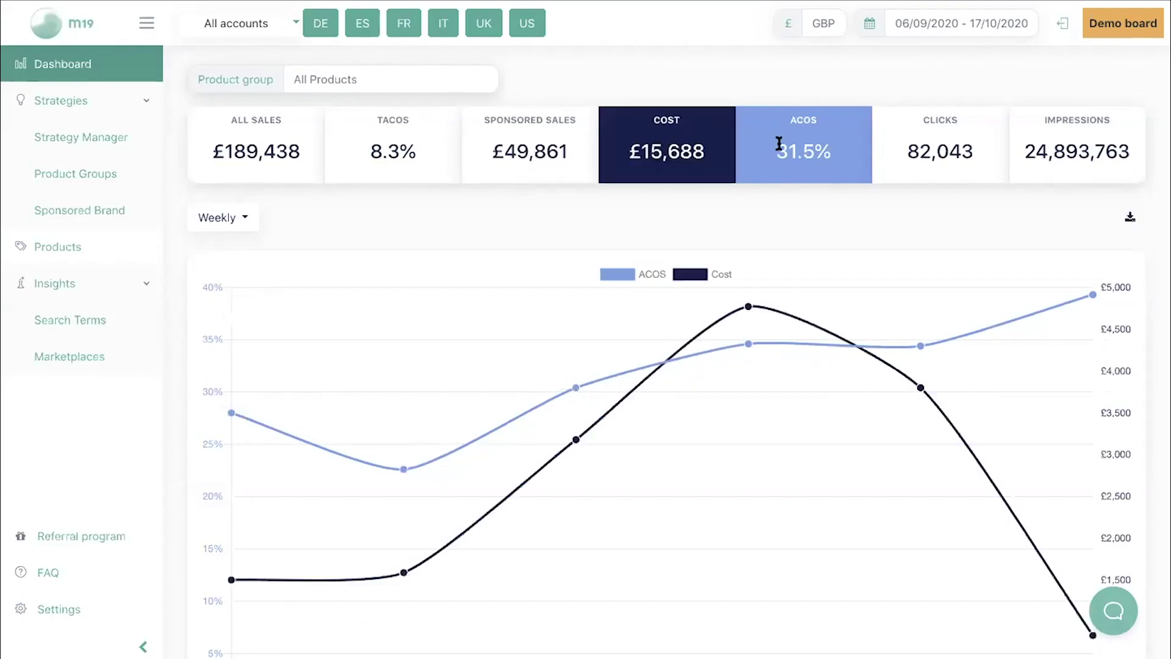
left_click(245, 219)
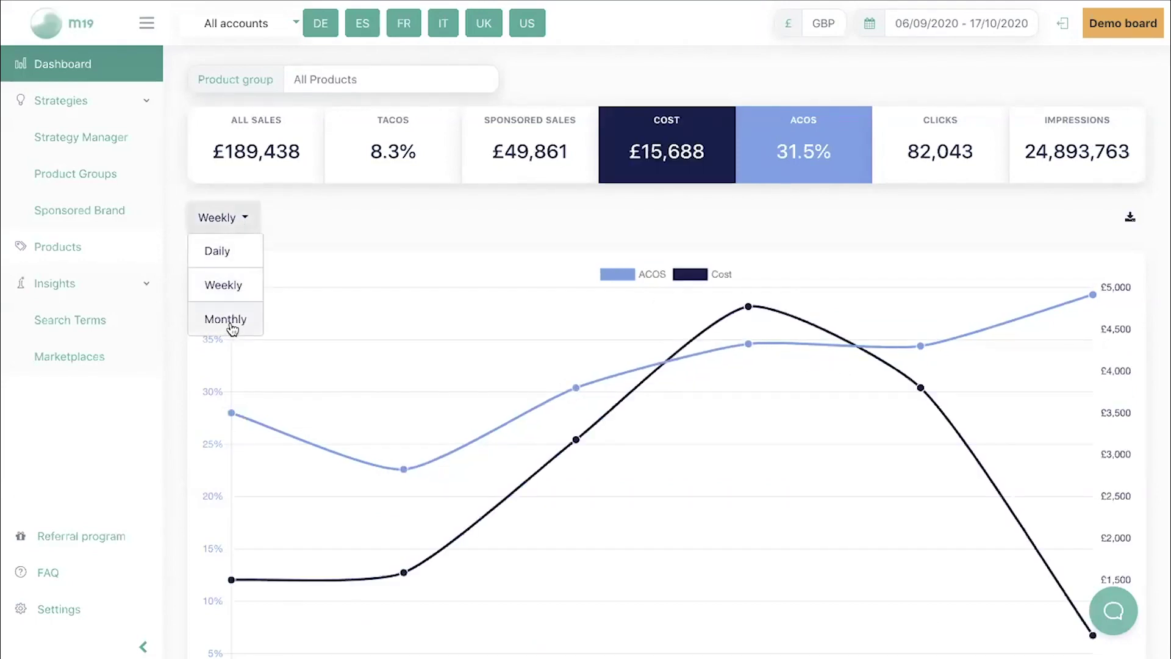
left_click(320, 213)
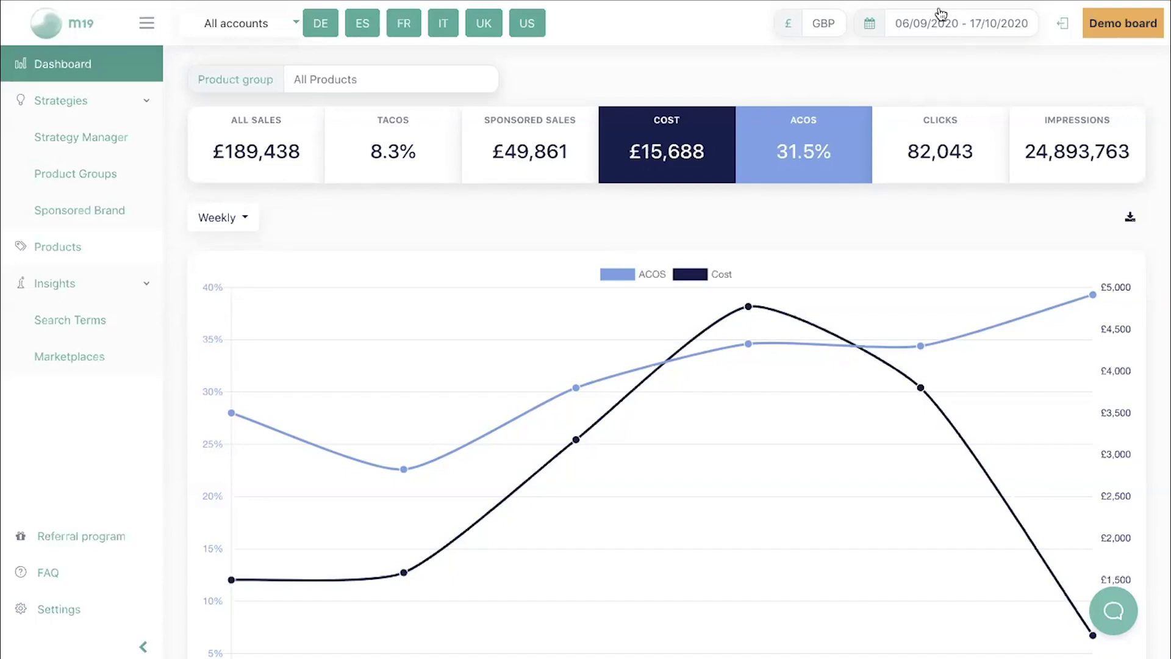
Step: Set a custom date range of 01/06/2020 - 11/10/2020 and look over the resulting ACOS and Cost chart
left_click(941, 29)
left_click(694, 89)
left_click(694, 89)
left_click(694, 88)
left_click(726, 147)
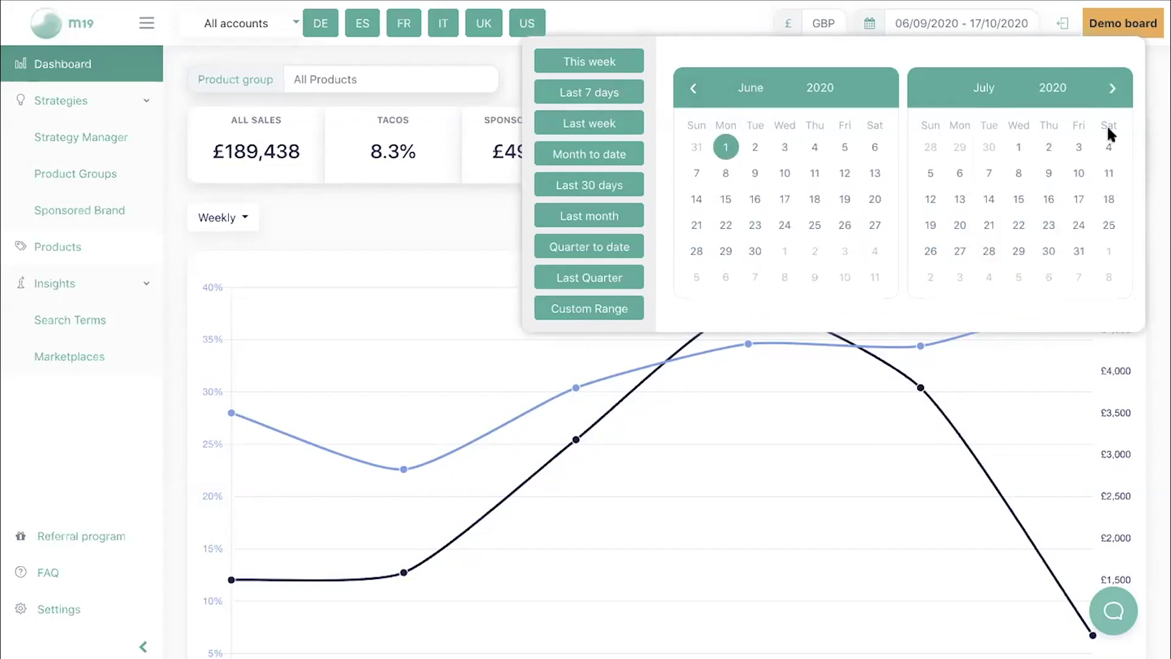
left_click(1113, 88)
left_click(1112, 89)
left_click(1113, 88)
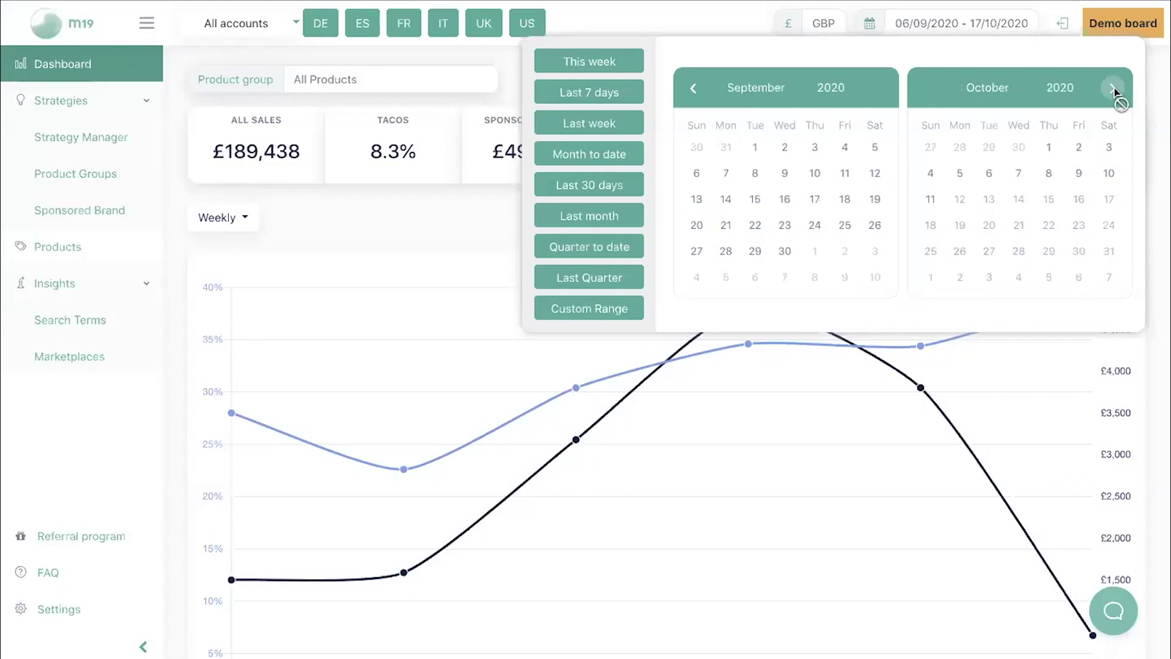
left_click(930, 199)
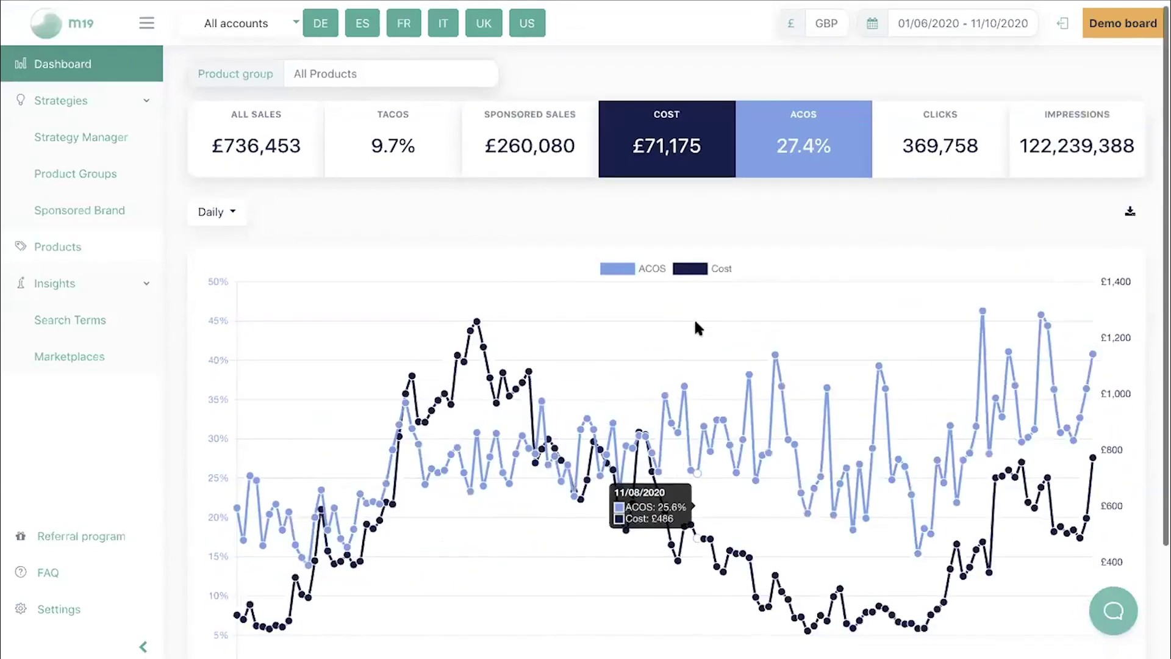
scroll(695, 322, "down", 3)
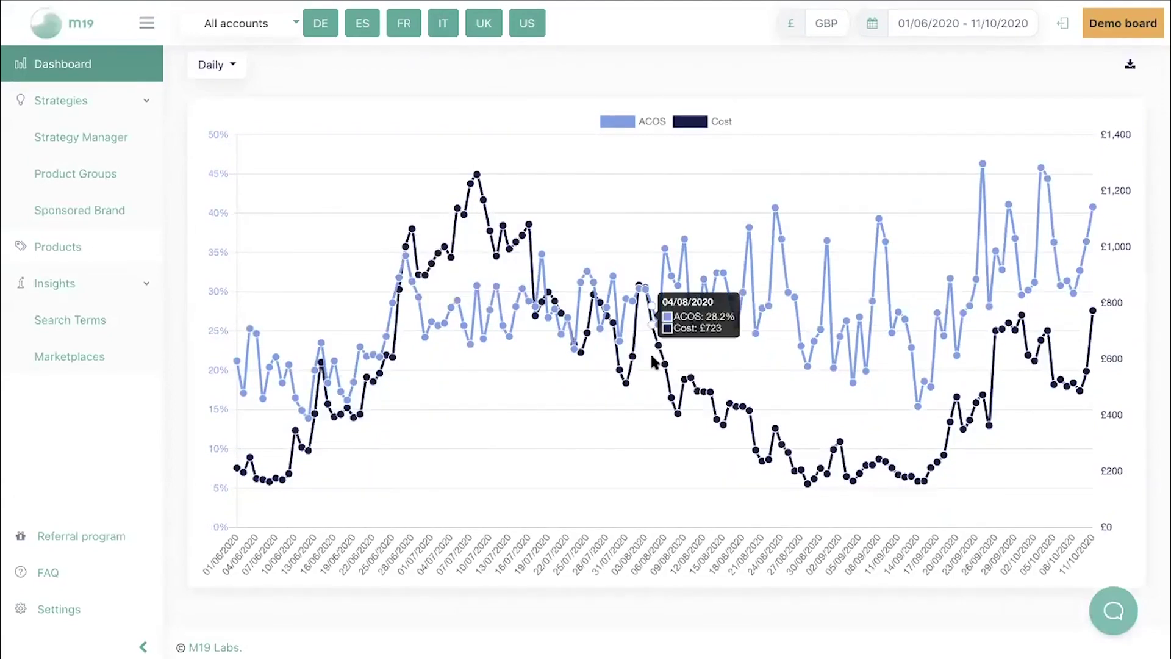
scroll(651, 356, "up", 3)
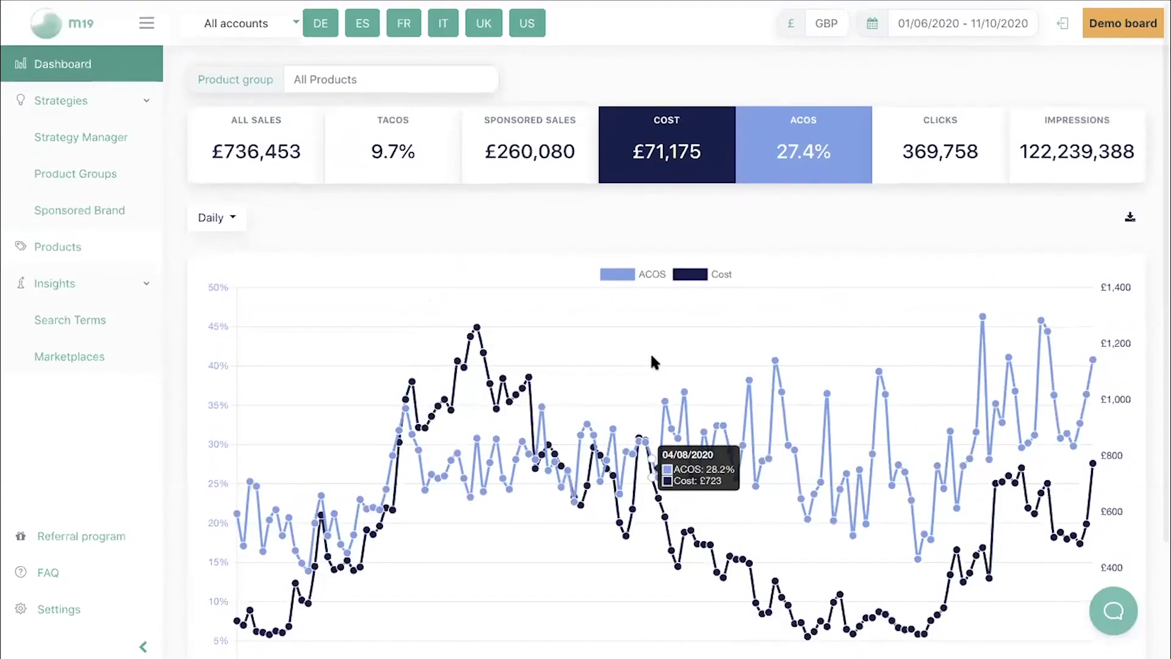
Step: Return the dashboard's date range to 06/09/2020 - 17/10/2020
left_click(973, 26)
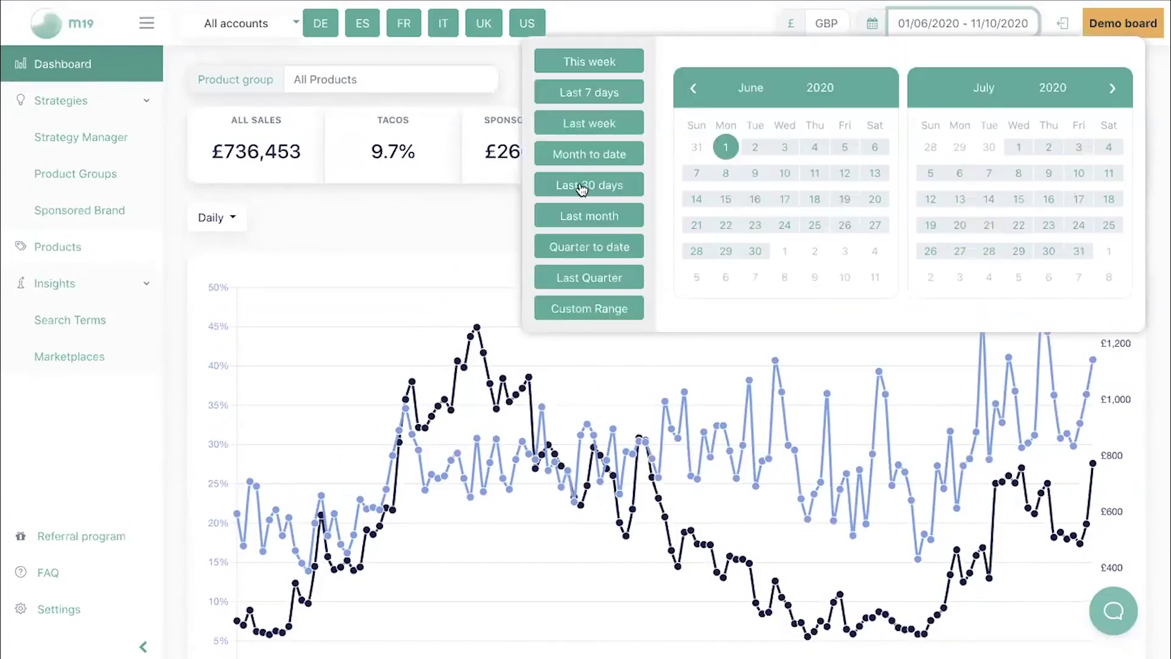
left_click(580, 189)
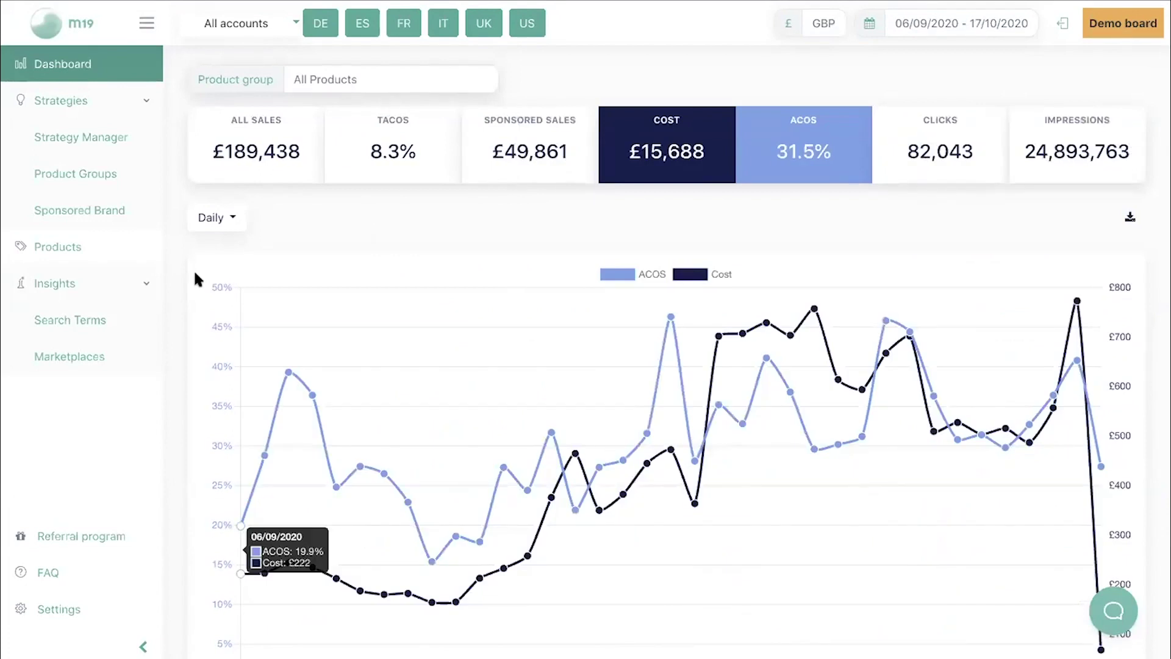
Step: Open the Products page and reduce the page zoom to 90% so more of the product table fits
left_click(107, 260)
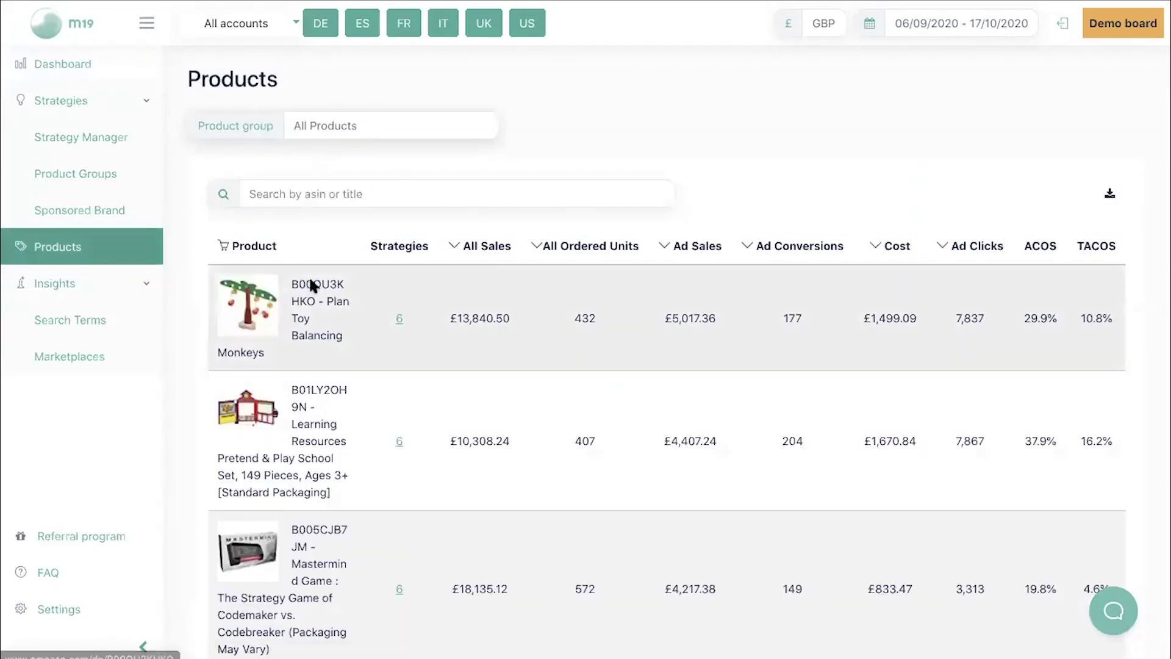
scroll(402, 336, "down", 2)
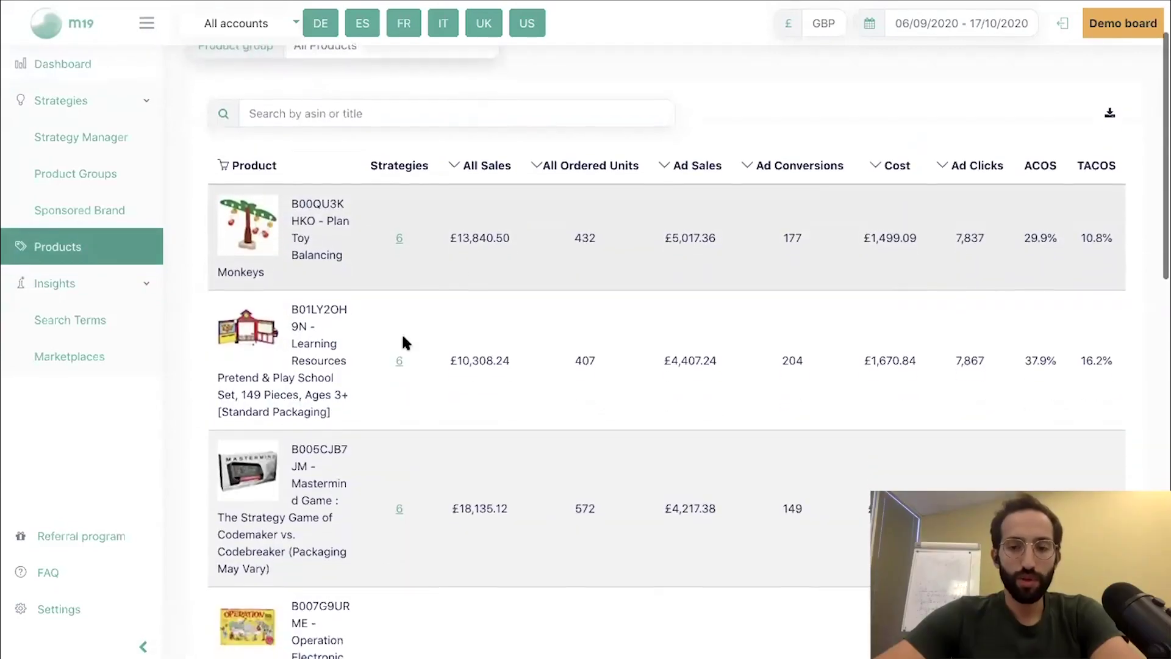
key("ctrl+minus")
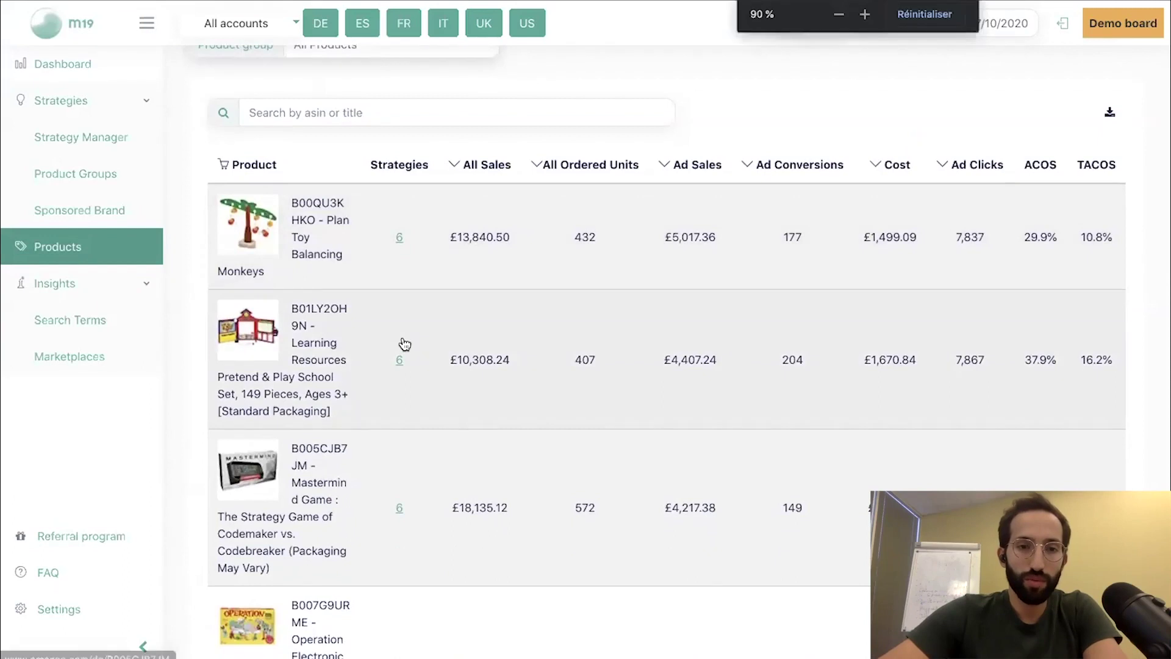
scroll(402, 339, "down", 1)
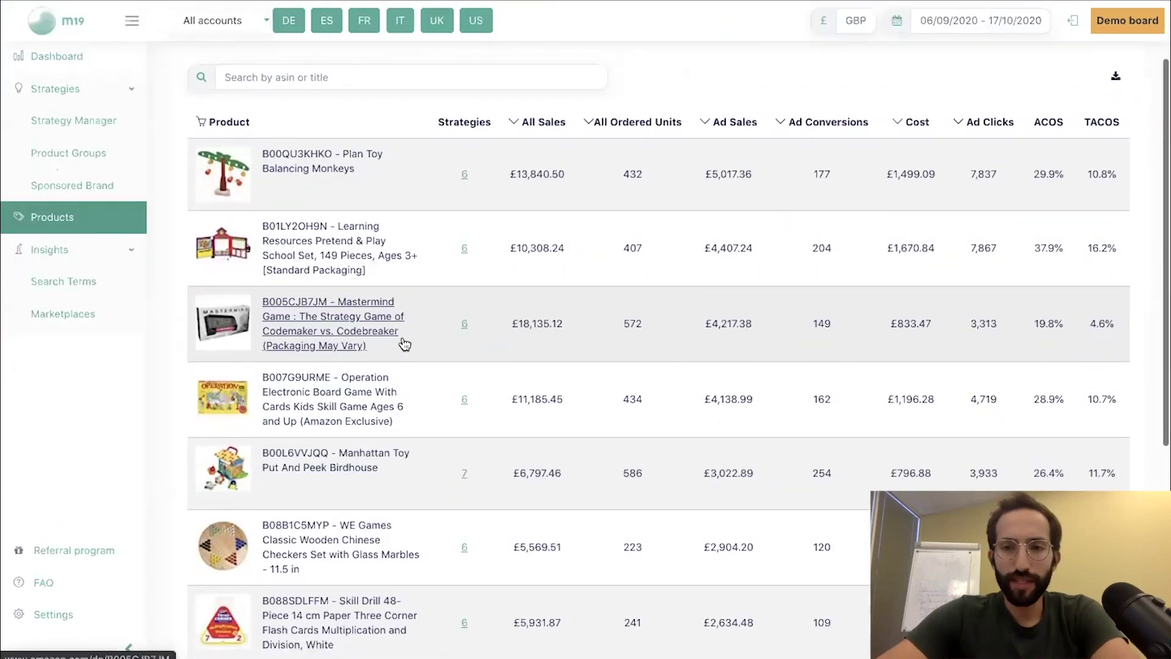
Step: Examine the products' strategies, sales, ACOS and TACOS figures, highlighting the TACOS of the Learning Resources Pretend & Play School Set
scroll(402, 340, "down", 2)
scroll(402, 340, "down", 1)
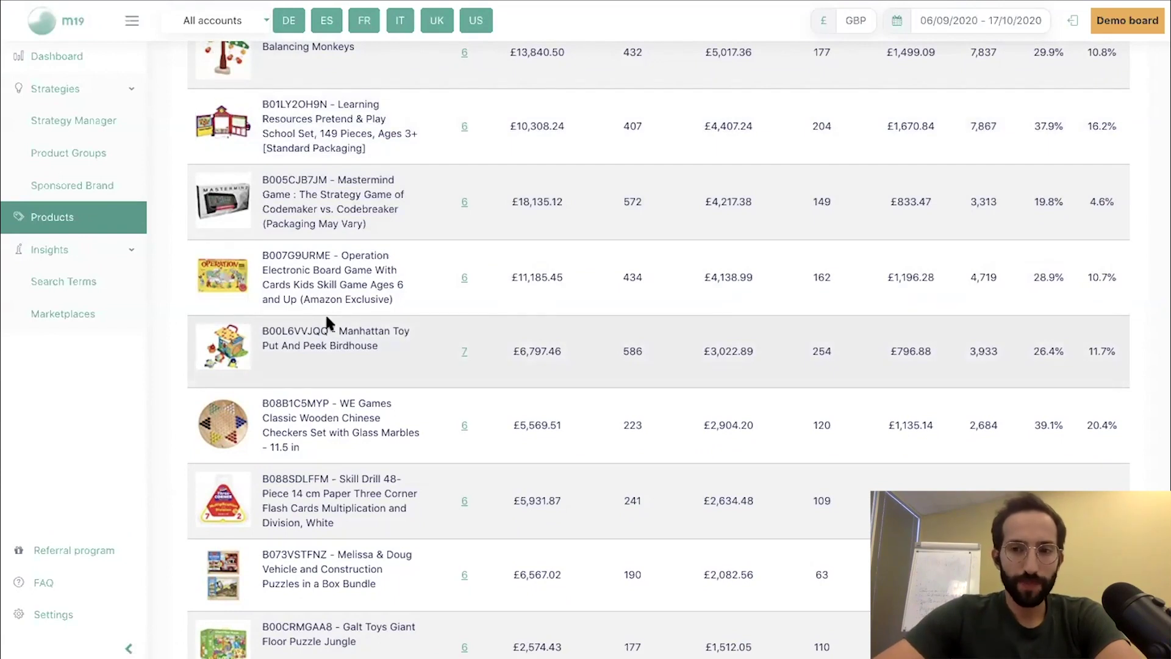
scroll(327, 317, "down", 1)
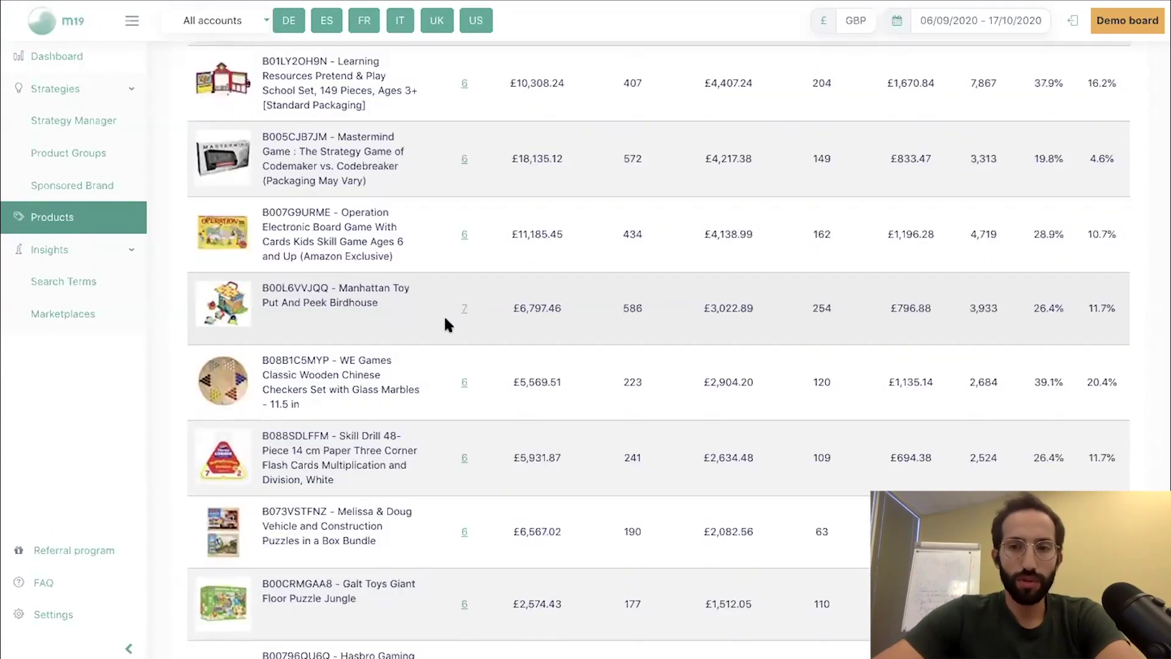
scroll(445, 318, "up", 5)
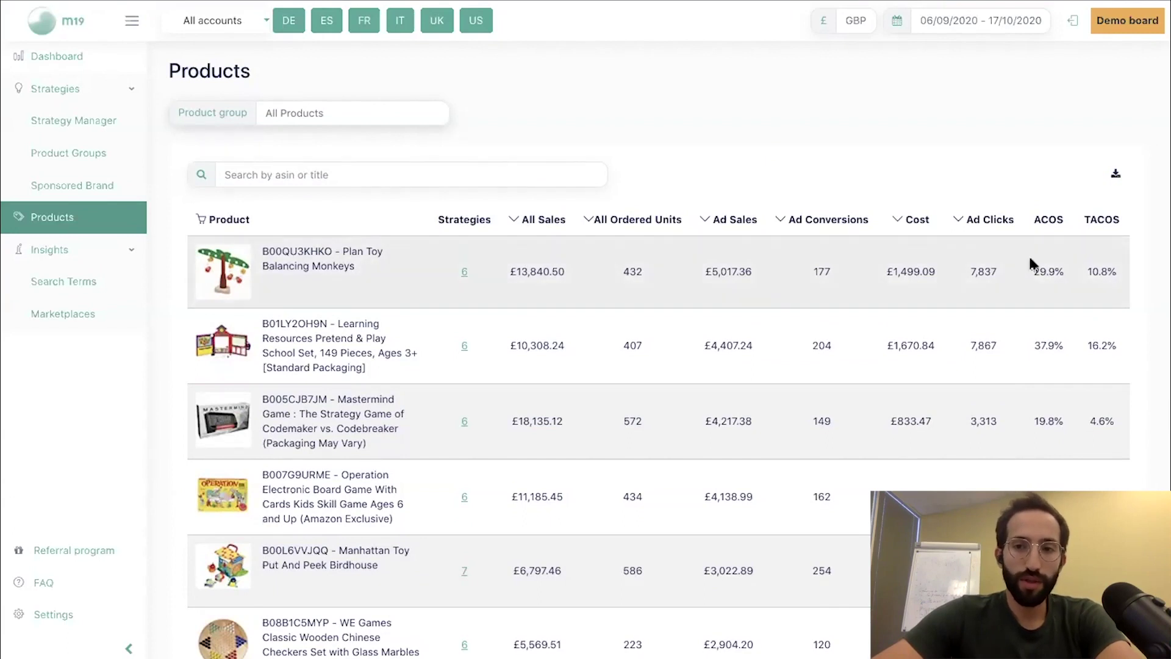
scroll(1028, 254, "down", 1)
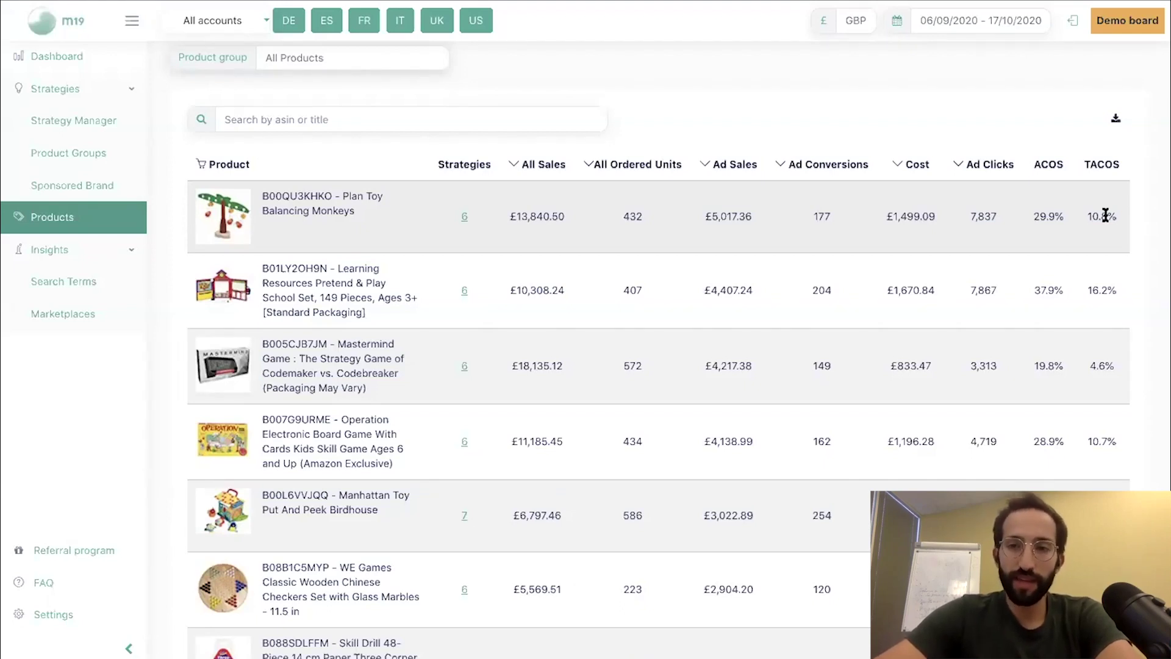
scroll(1105, 215, "down", 2)
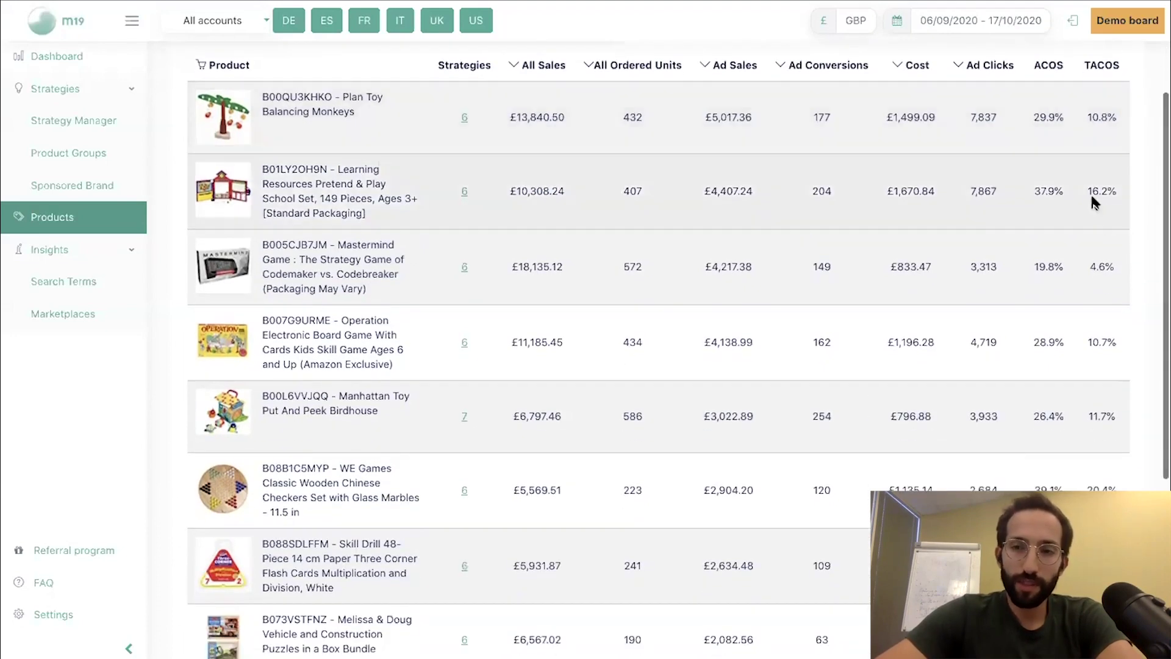
left_click_drag(1087, 191, 1112, 186)
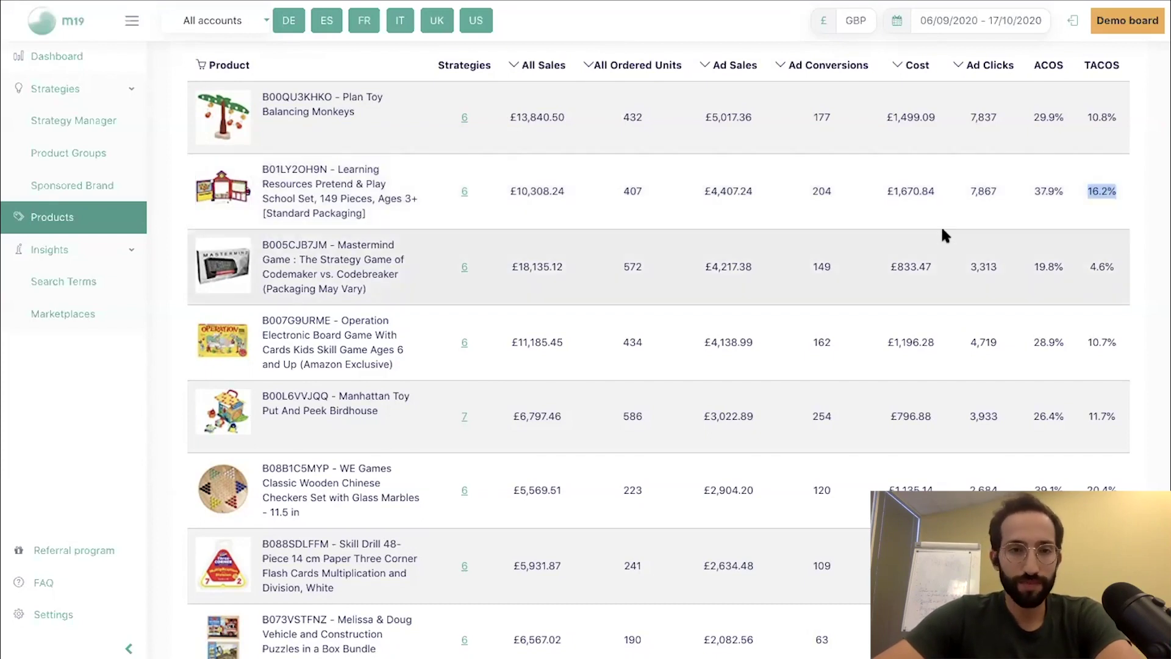
Step: Search the product list for "learnin" and look through the matching products
scroll(941, 225, "up", 3)
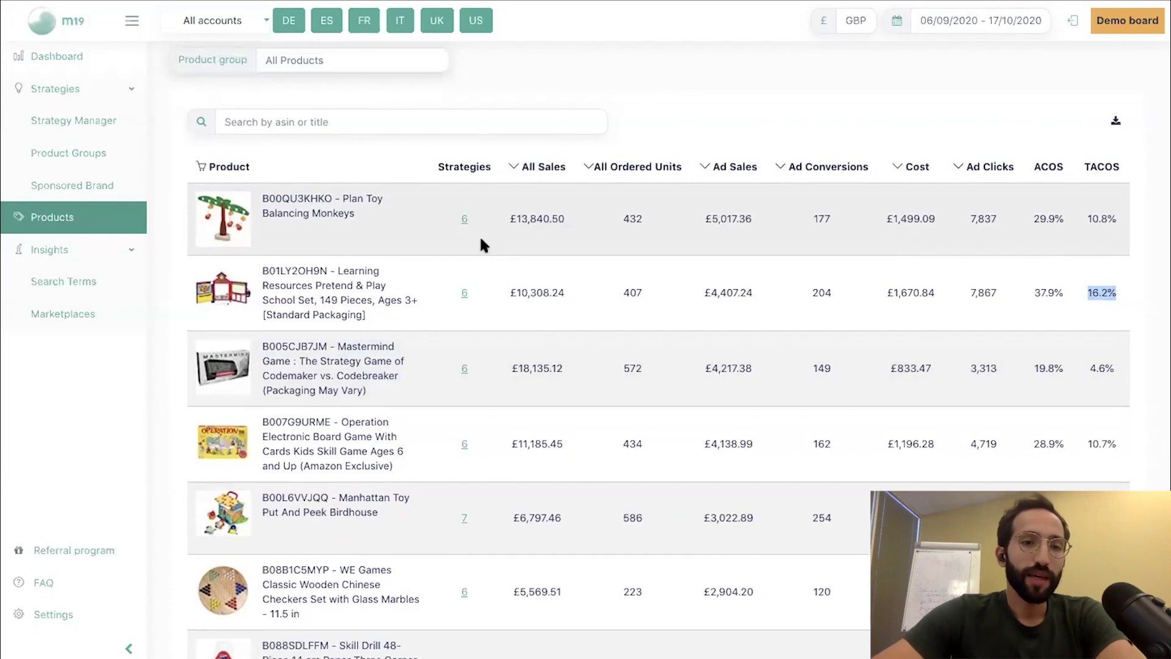
scroll(479, 237, "up", 2)
left_click(378, 178)
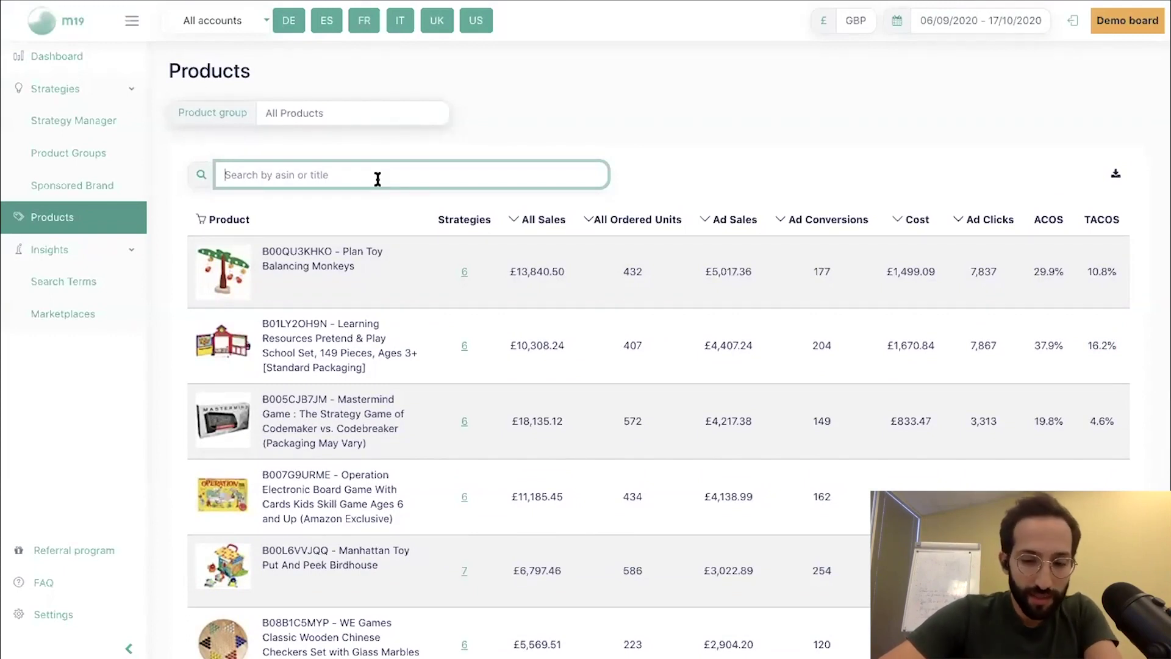
type("l")
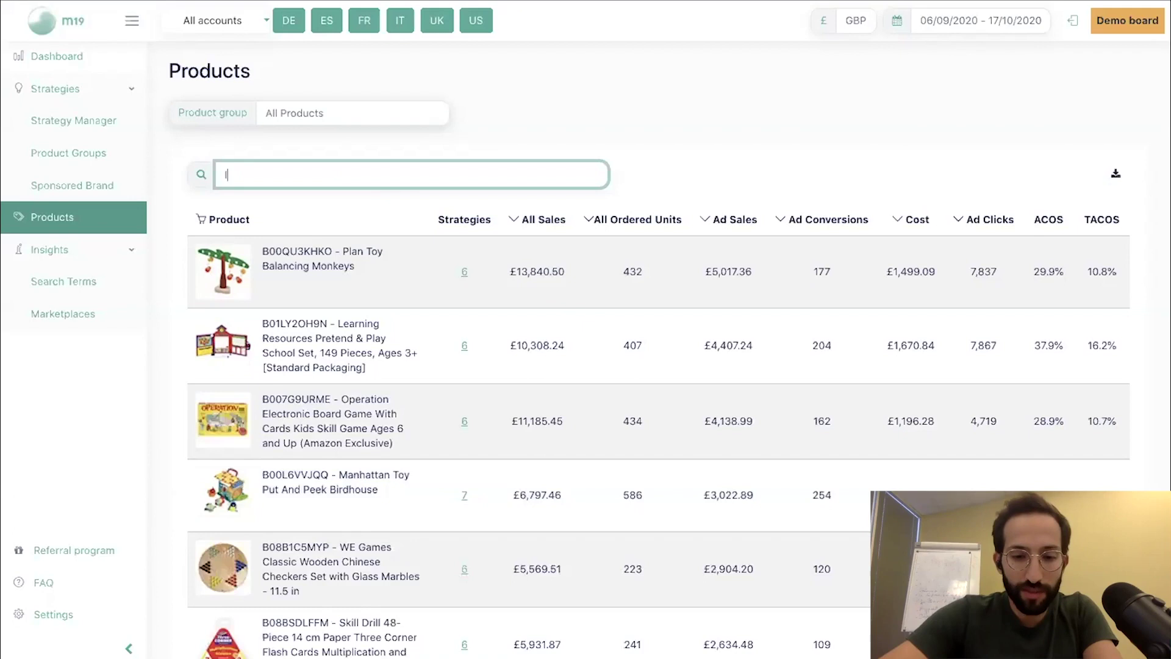
type("earni")
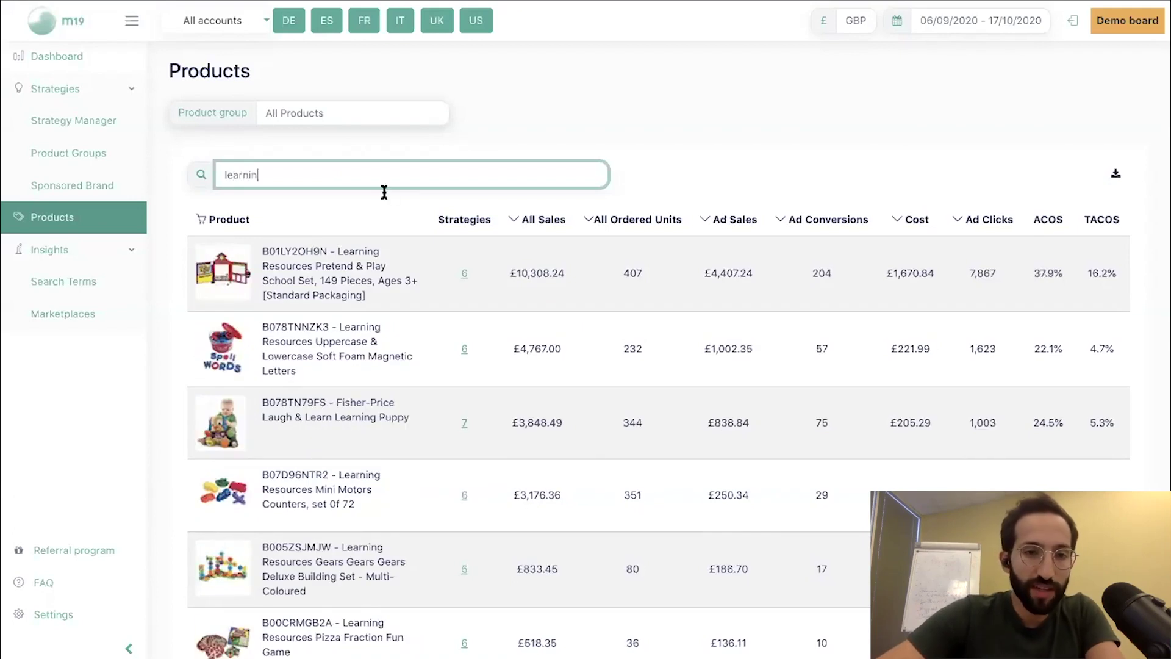
type("n")
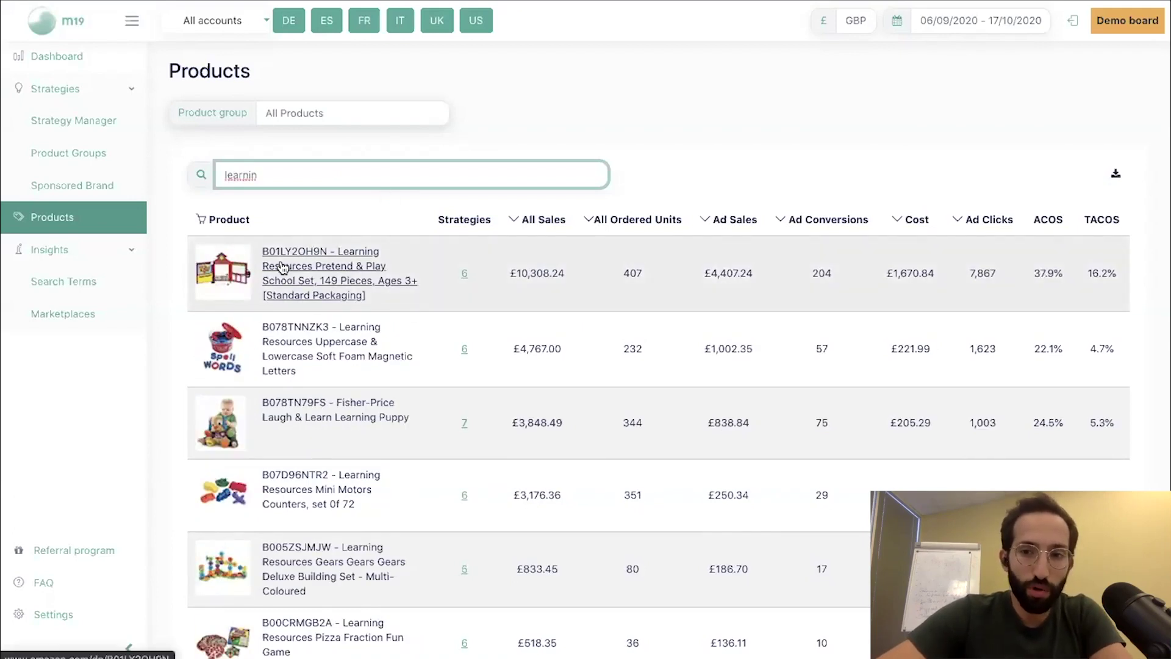
scroll(282, 266, "down", 5)
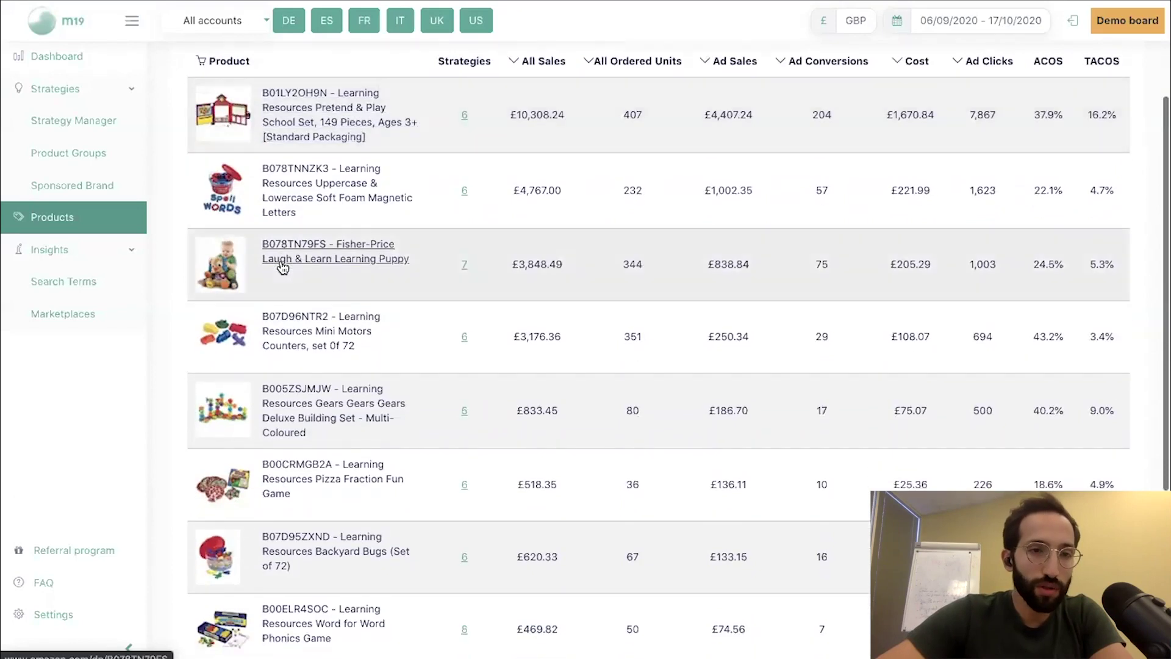
scroll(282, 266, "up", 2)
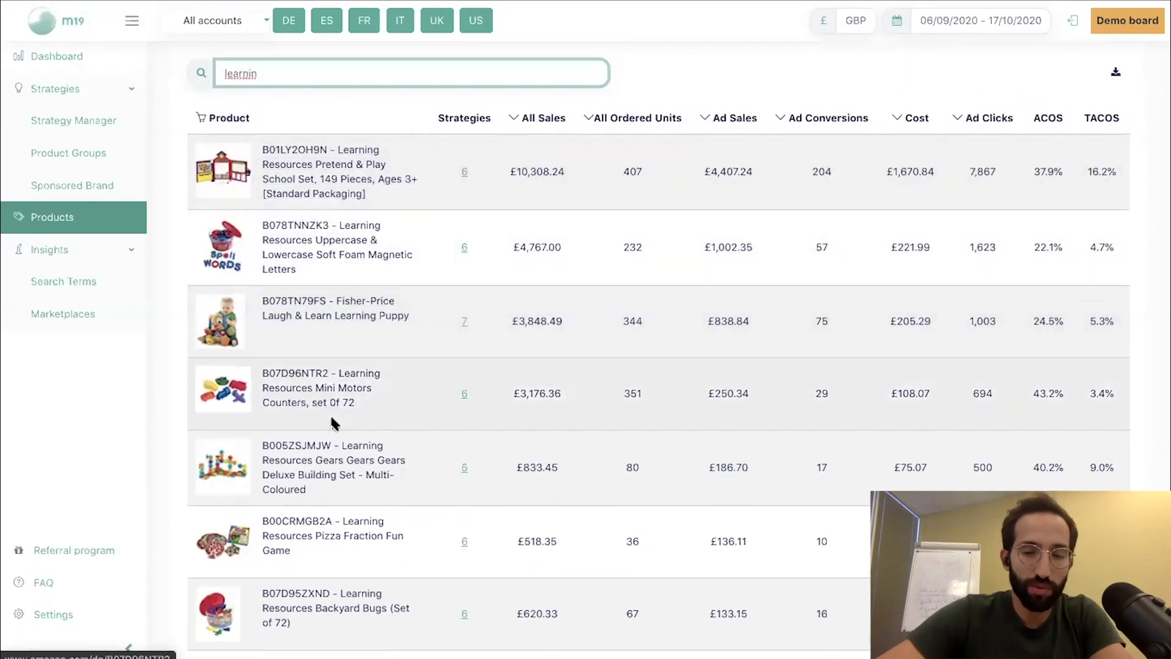
scroll(486, 449, "down", 1)
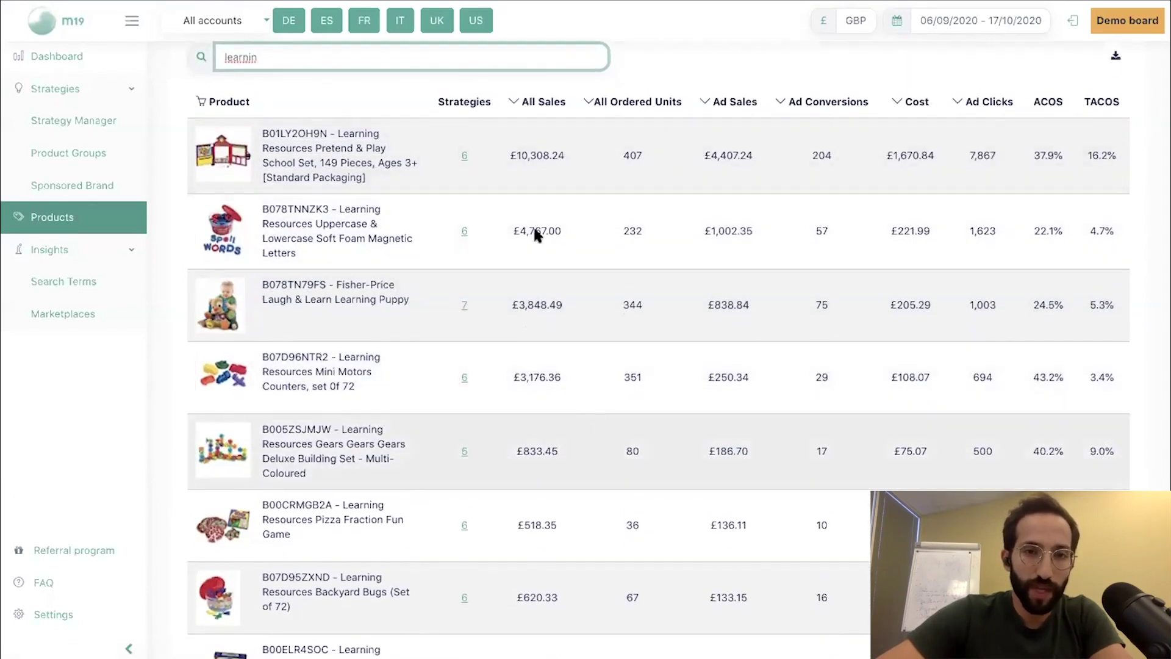
Step: Exclude the UK, IT, ES, FR and US marketplaces to view the matching products' figures for DE only
scroll(534, 233, "up", 4)
left_click(438, 25)
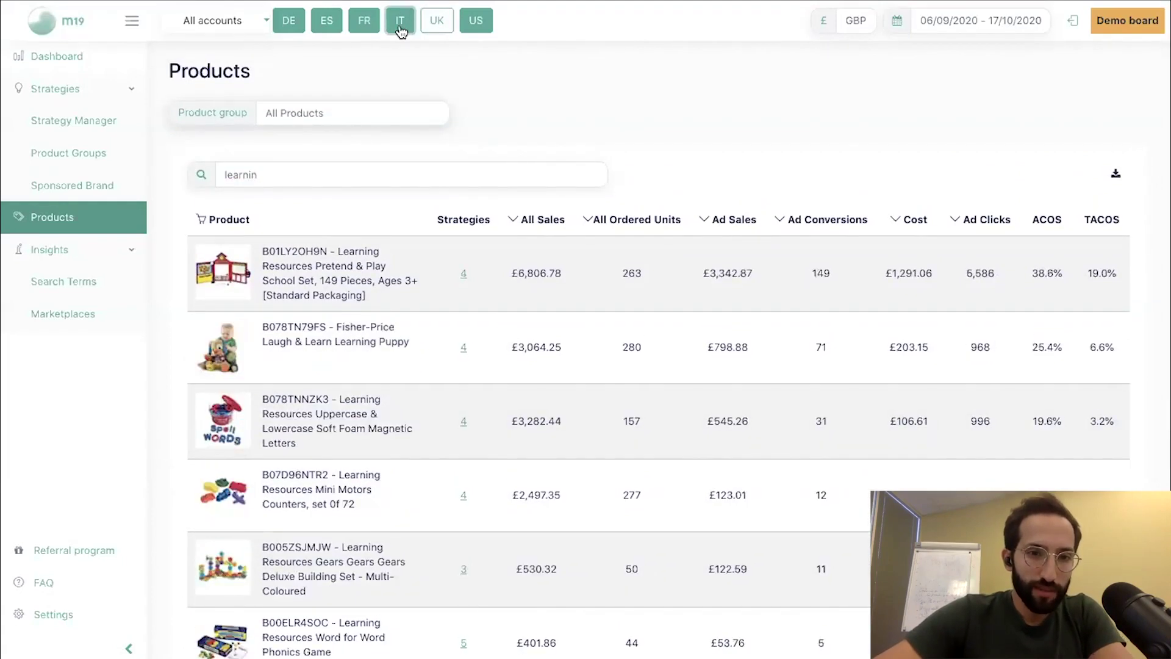
left_click(400, 23)
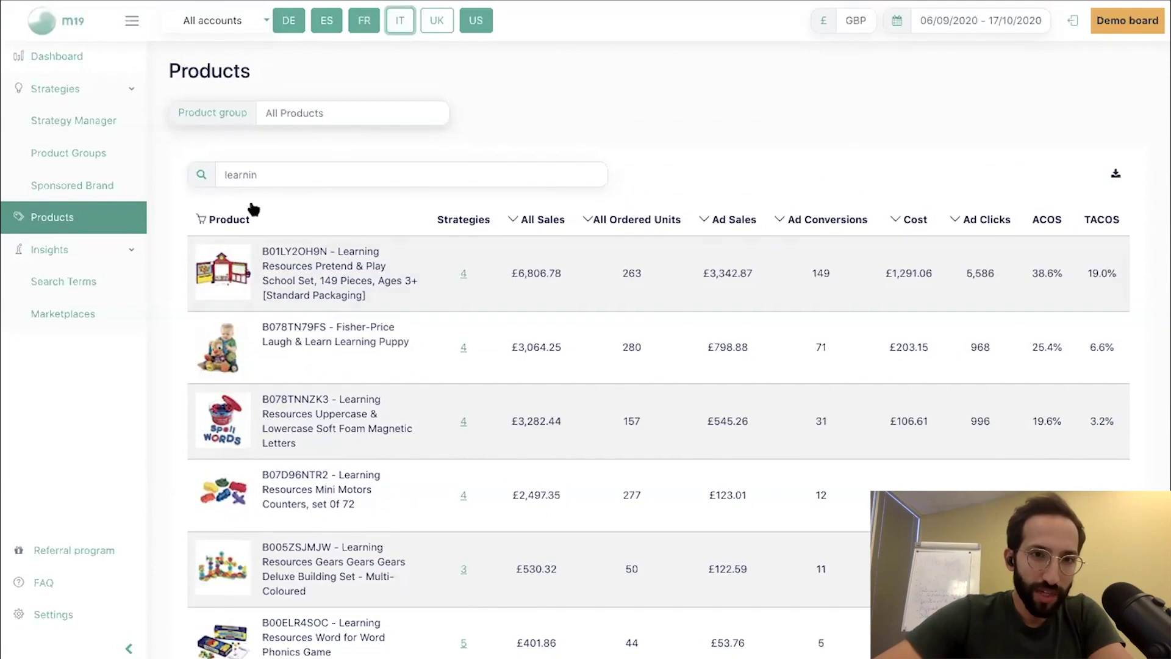
left_click(327, 26)
left_click(364, 24)
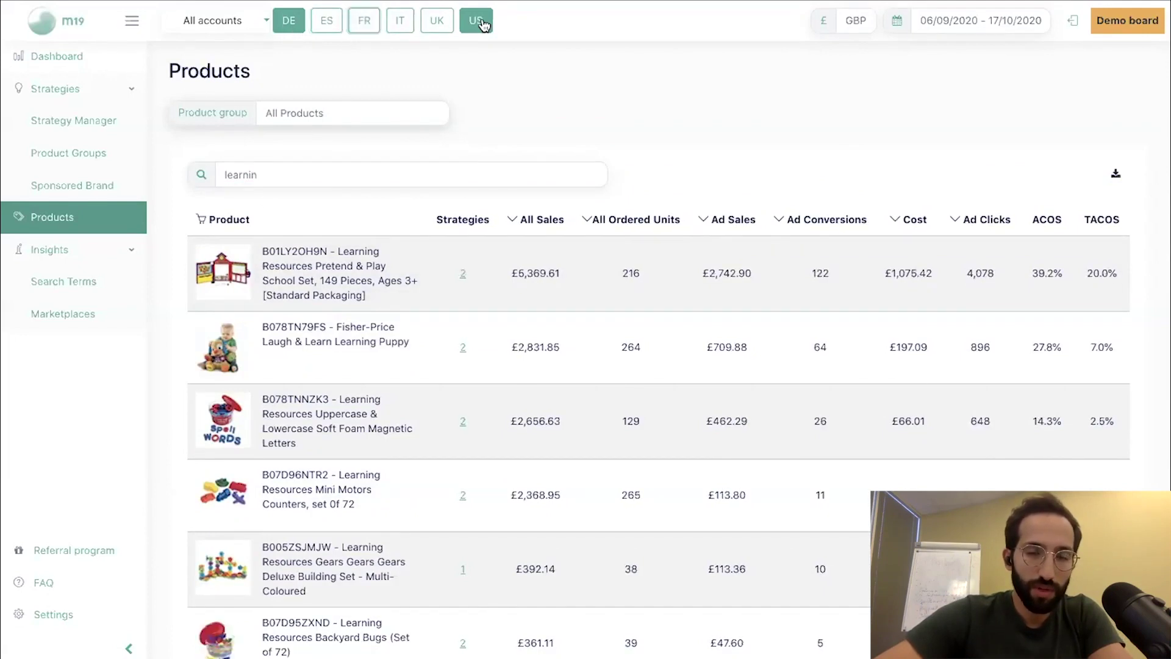
left_click(482, 25)
scroll(418, 262, "down", 1)
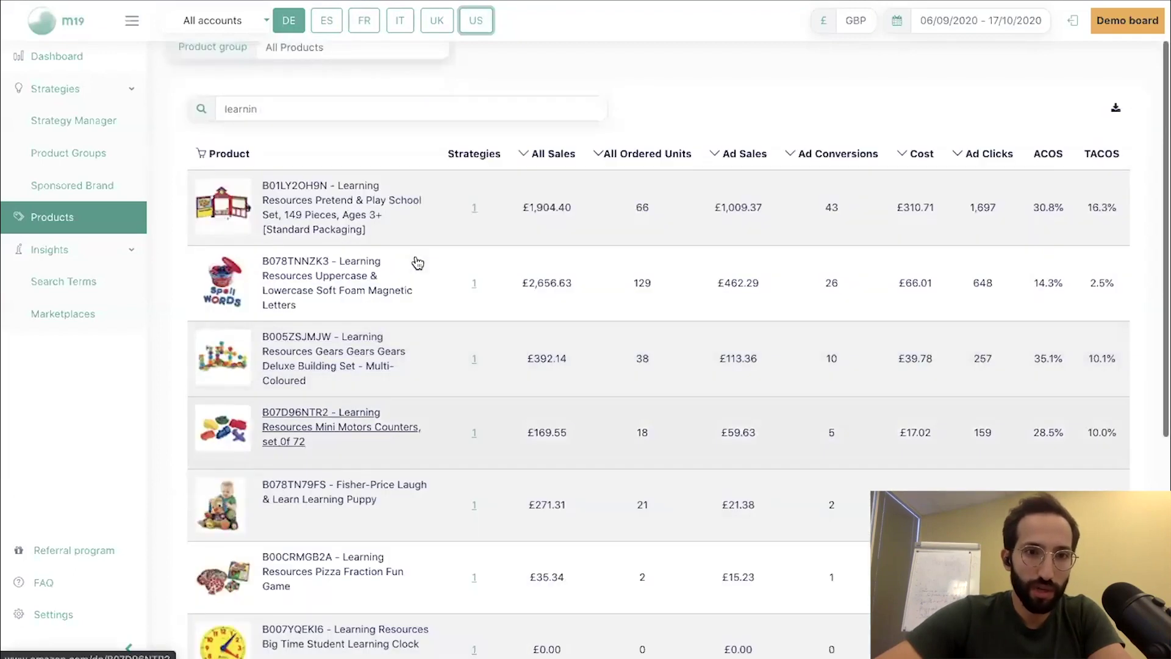
scroll(327, 331, "up", 1)
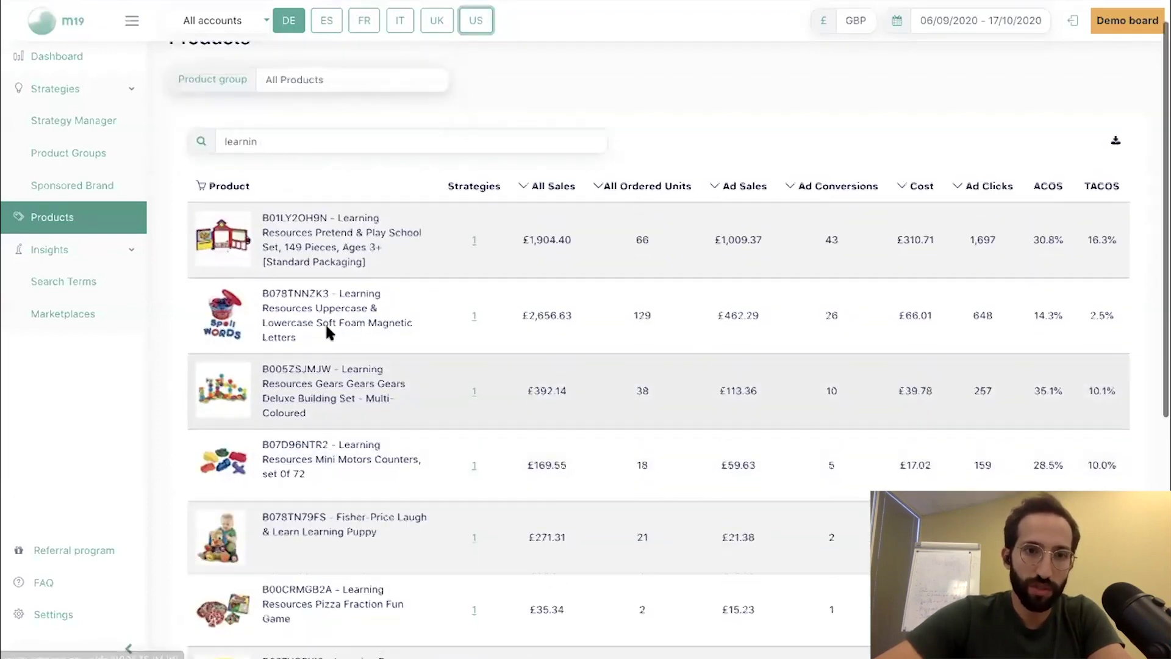
Step: Include the ES, FR, IT, UK and US marketplaces in the product figures again
scroll(326, 331, "up", 1)
left_click(326, 22)
left_click(362, 24)
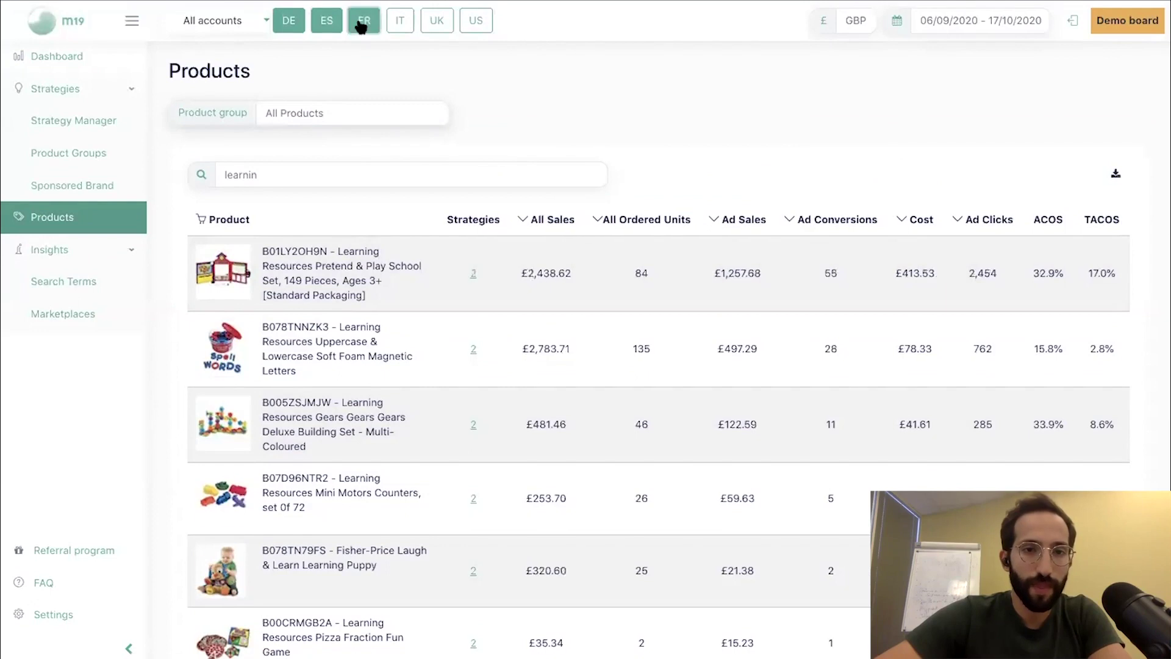
left_click(400, 21)
left_click(437, 21)
left_click(476, 21)
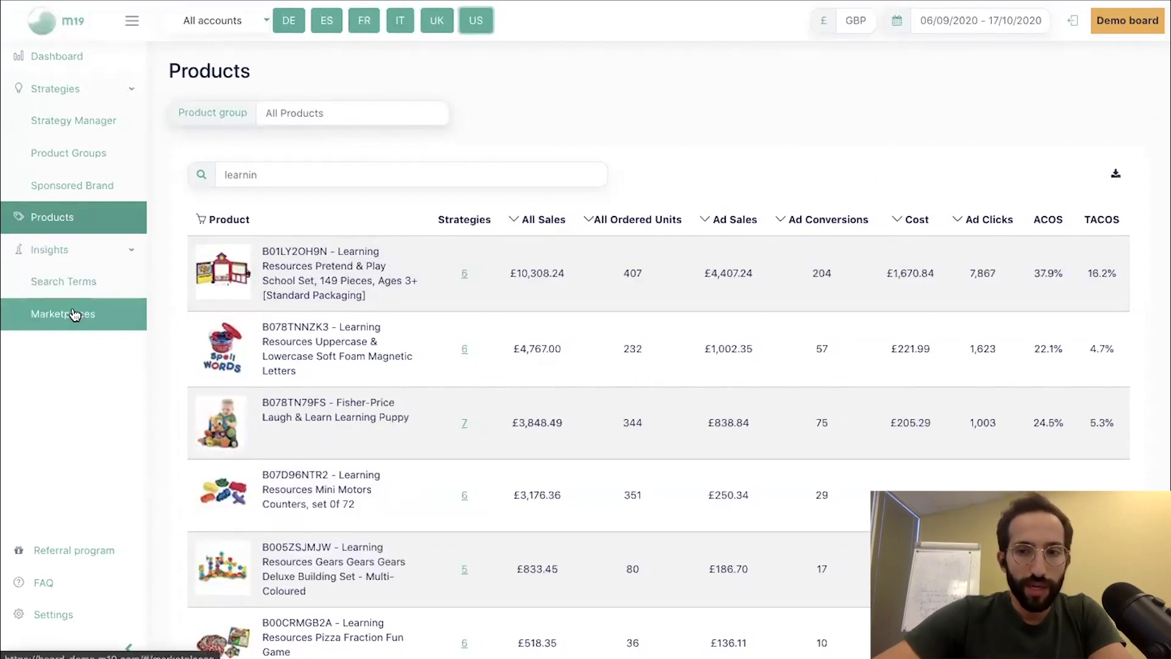
Step: Open the Marketplaces insights page to view the sponsored sales breakdown by country
left_click(73, 314)
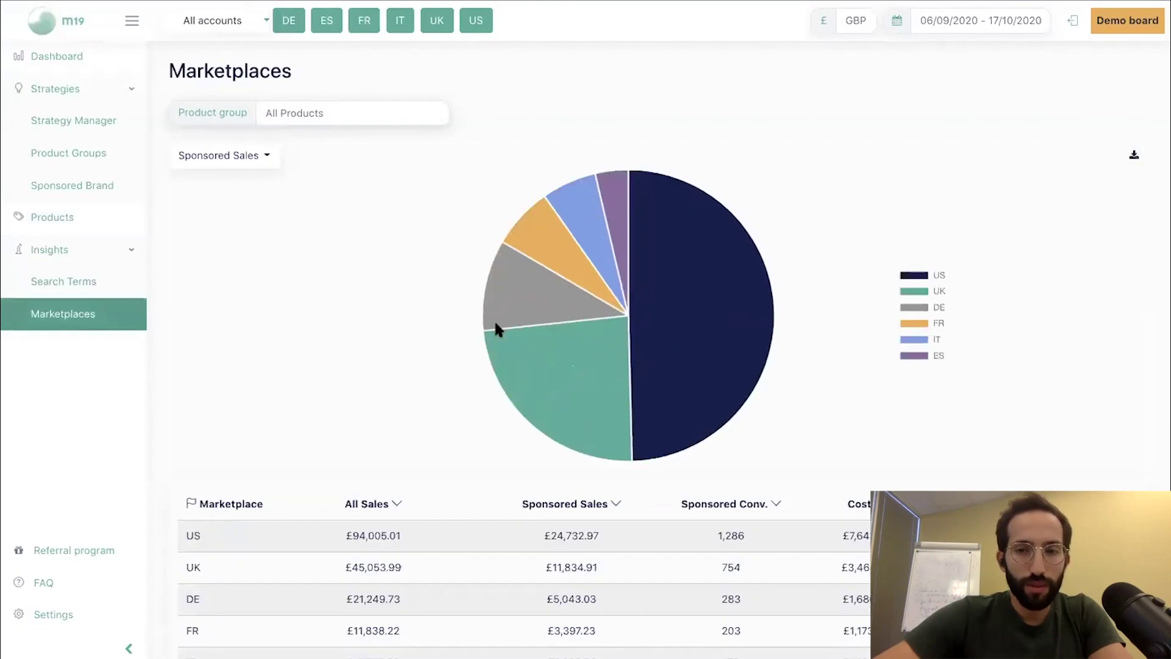
Step: Review the marketplaces table, then switch the pie chart's metric to Sponsored Conversions and on to Cost
scroll(495, 324, "down", 3)
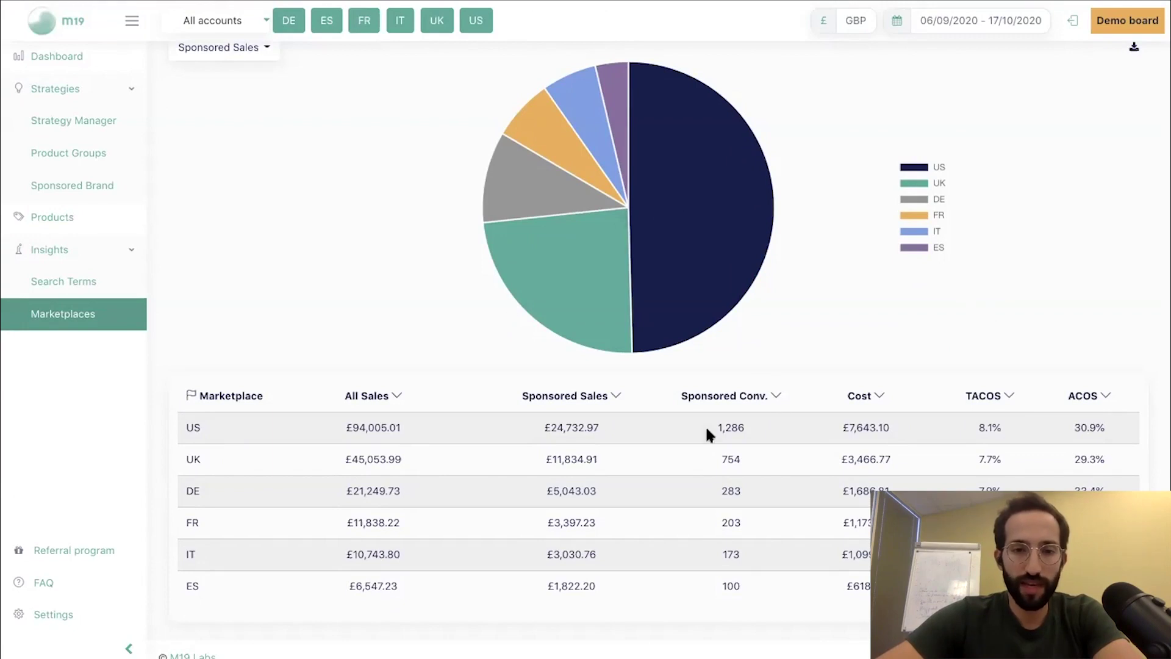
scroll(396, 448, "up", 2)
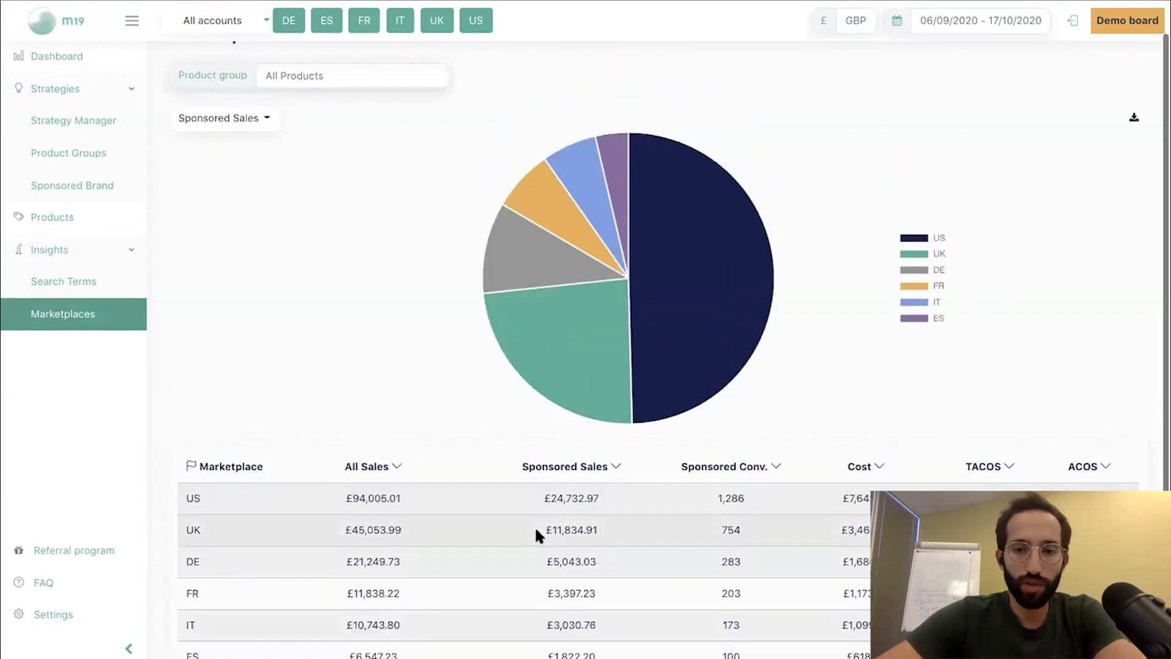
left_click(264, 120)
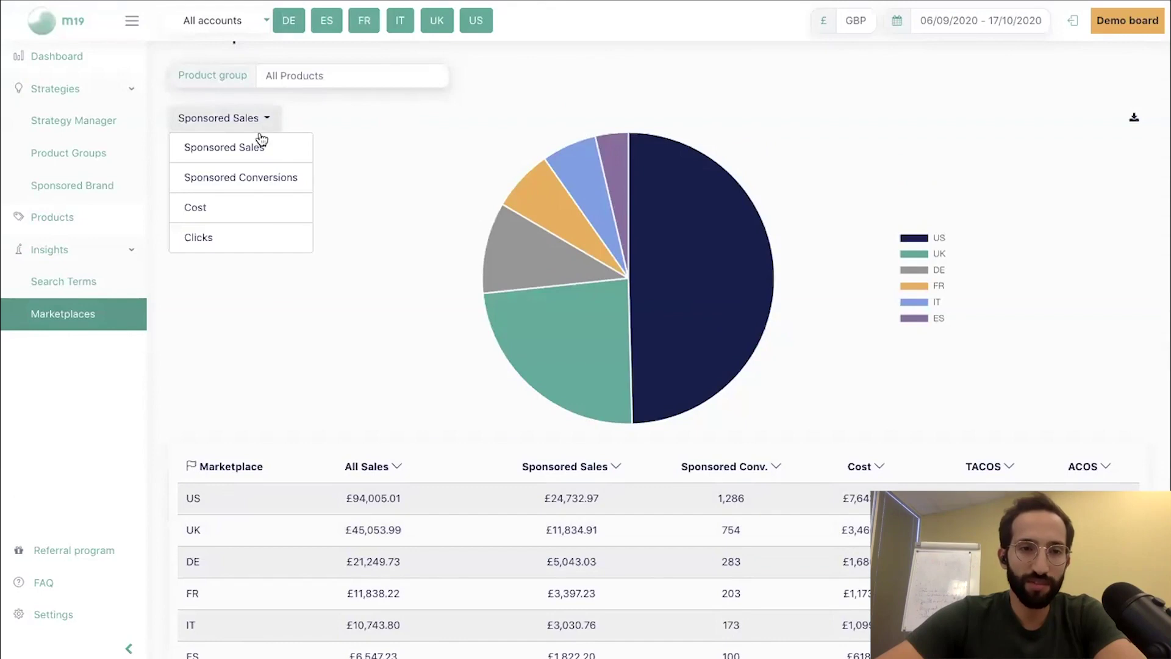
left_click(238, 180)
left_click(290, 120)
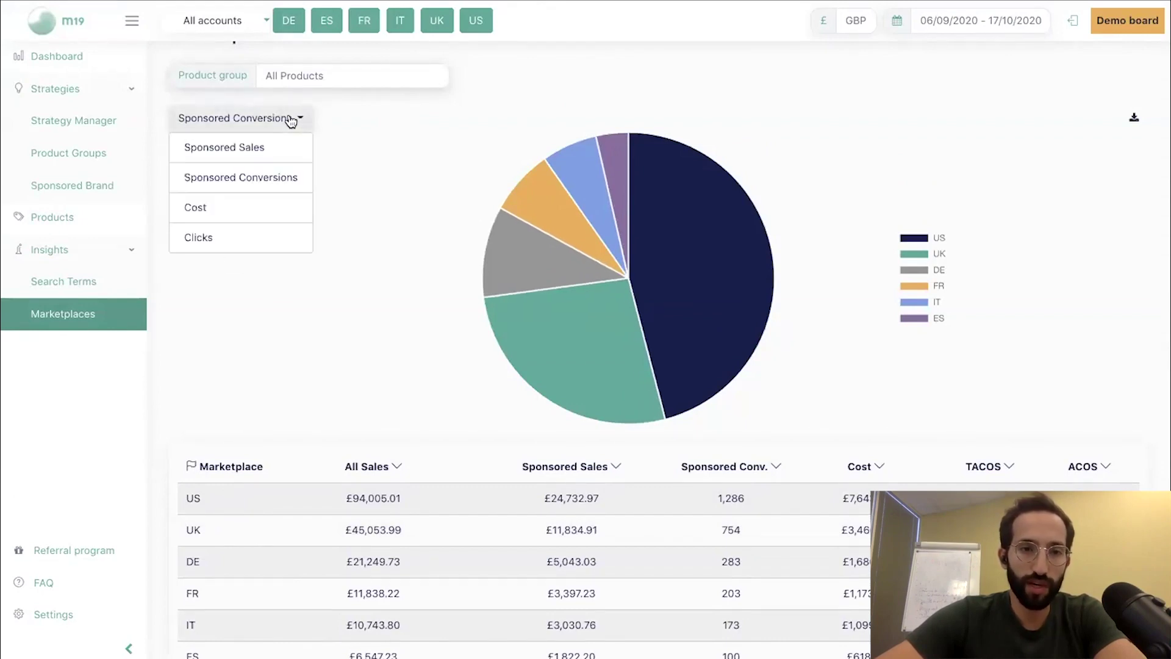
left_click(260, 205)
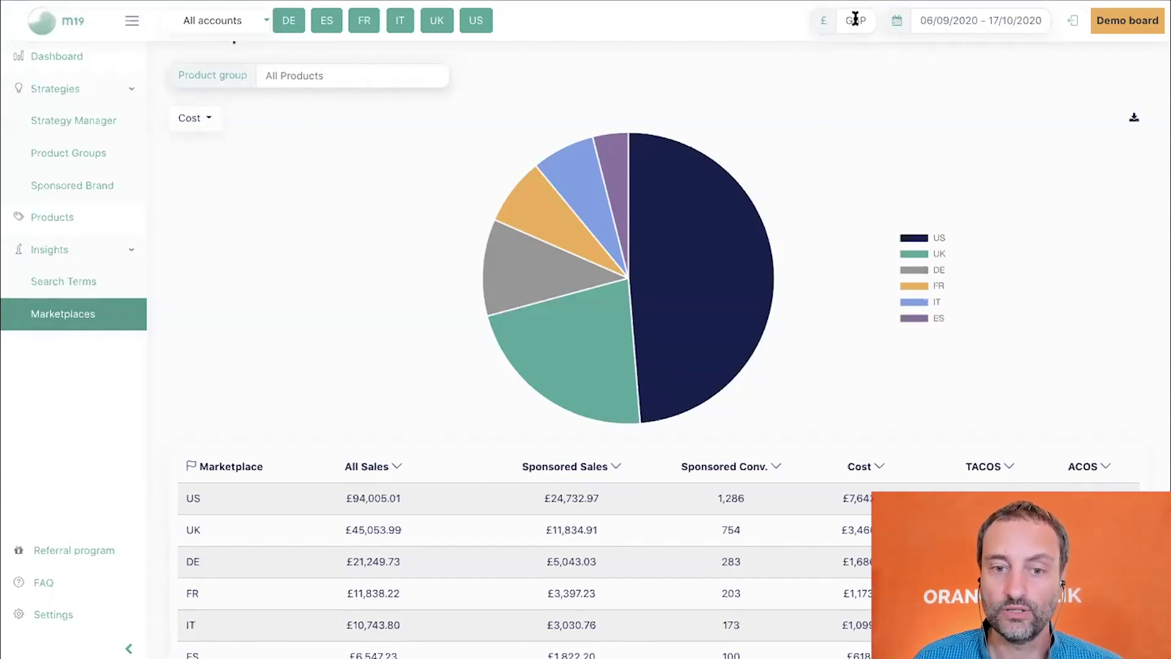
Step: Switch the report currency to EUR and set the date range to 05/10/2020 - 11/10/2020
left_click(855, 19)
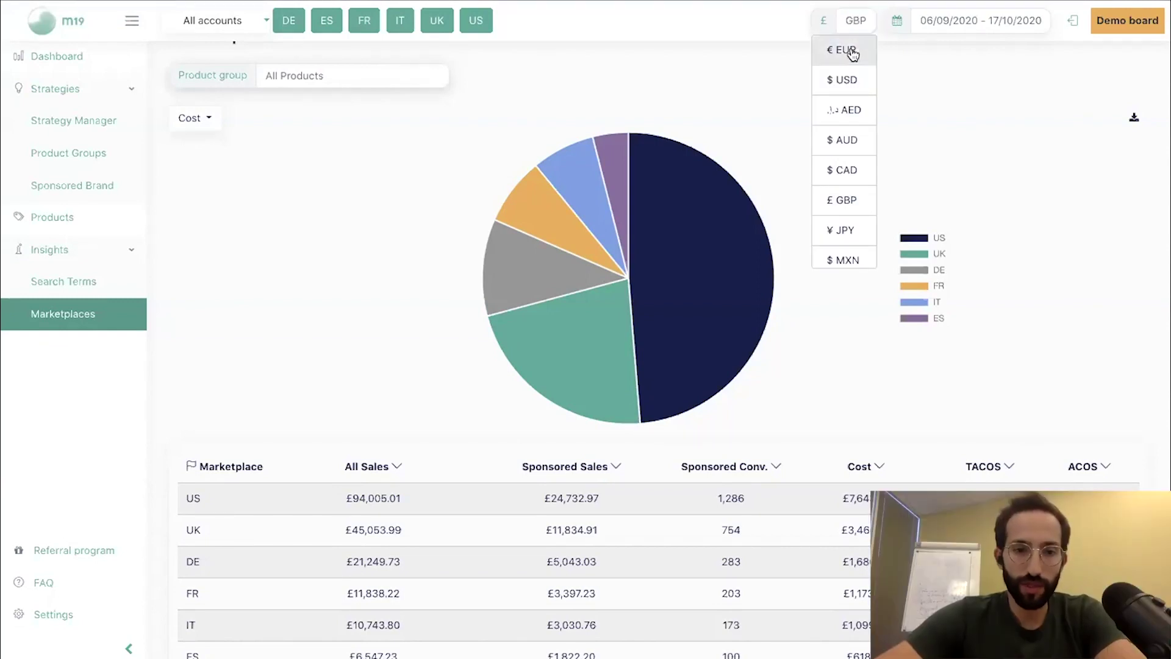
left_click(852, 51)
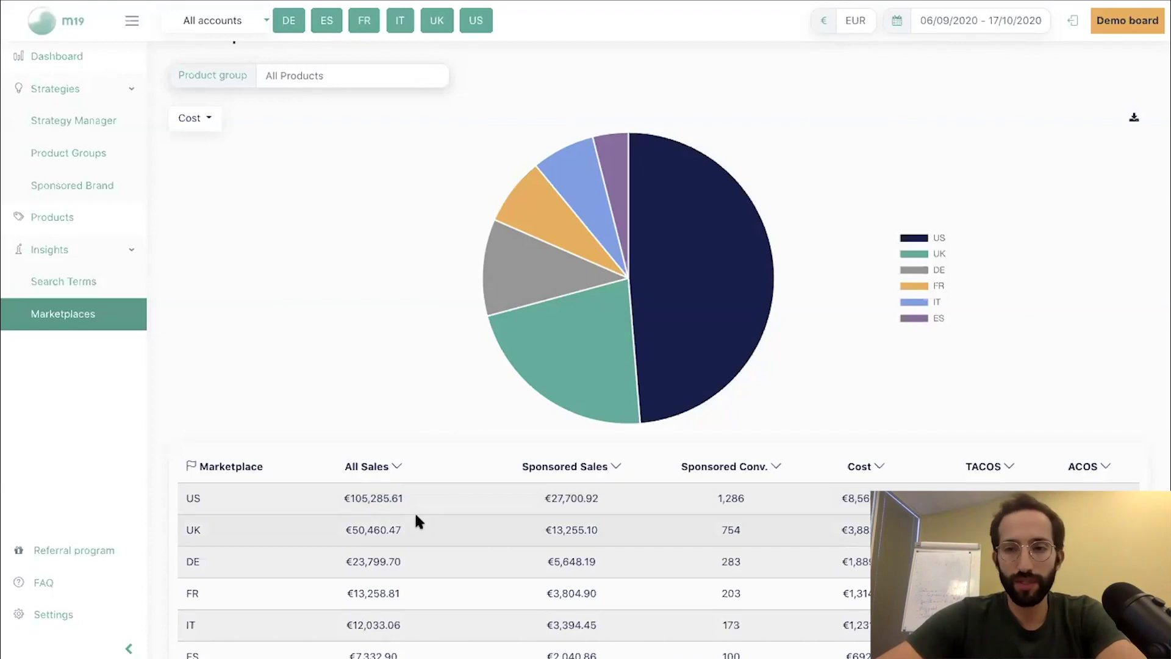
left_click(866, 21)
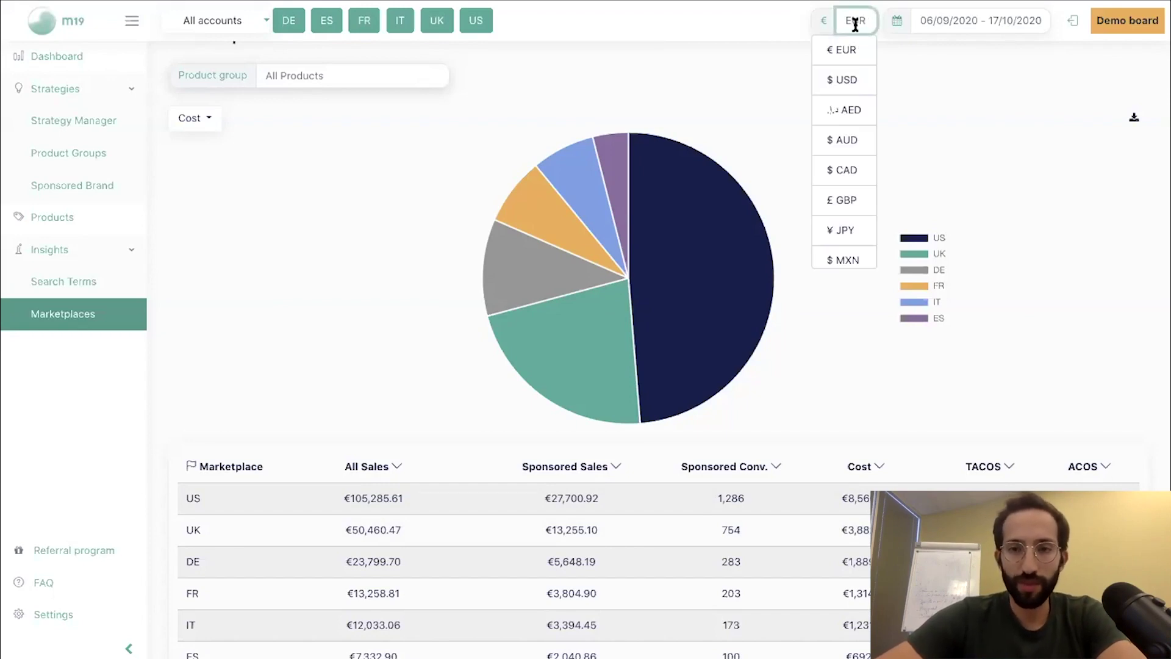
left_click(709, 93)
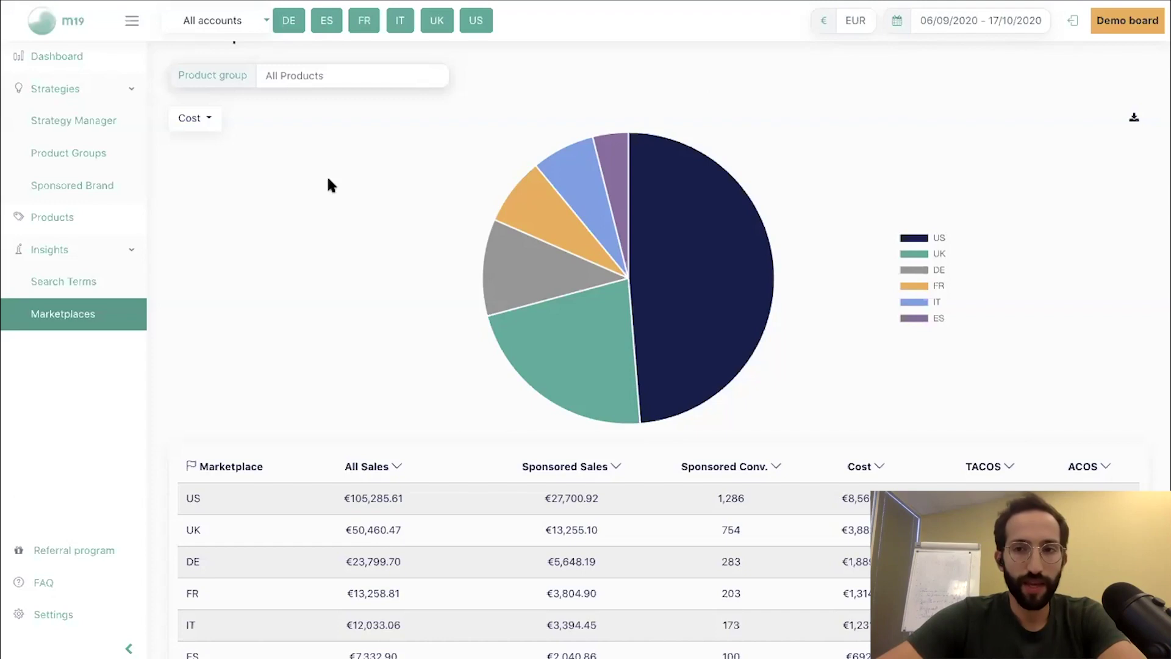
left_click(958, 22)
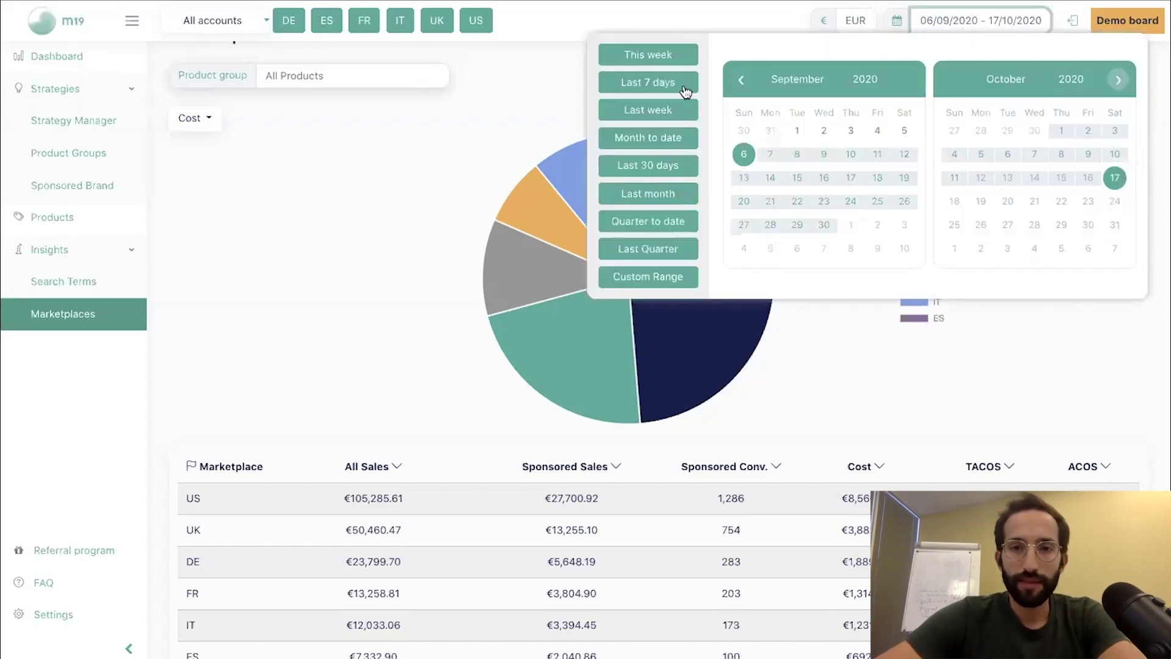
left_click(675, 84)
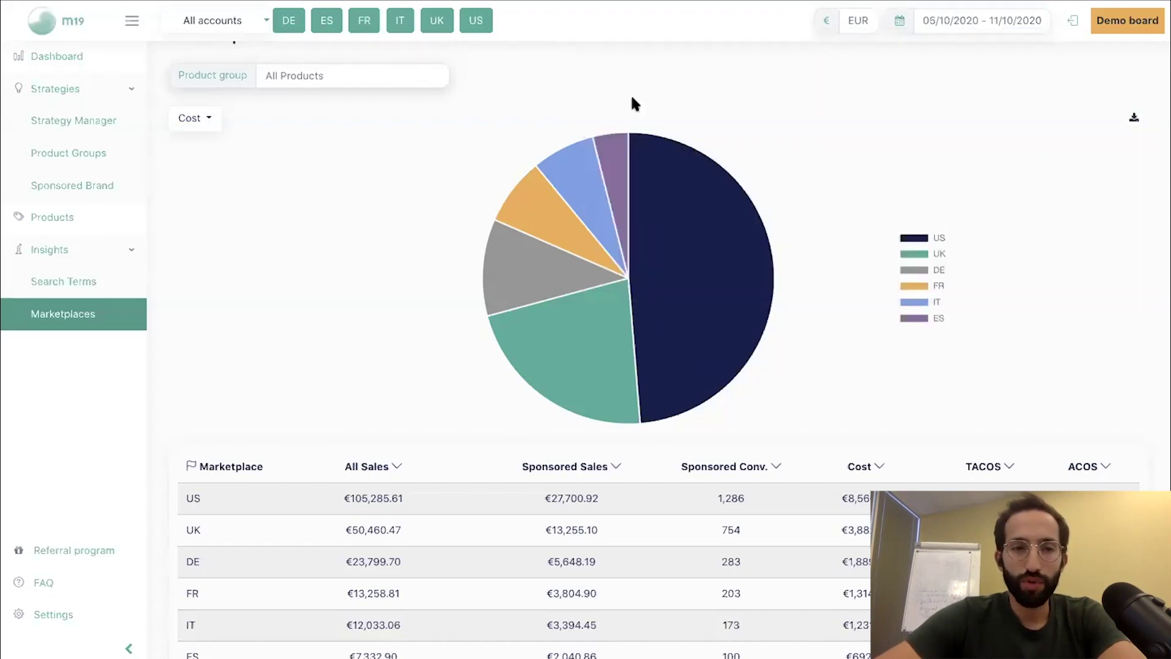
Step: Open the Search Terms insights report and look through the listed ASINs and search terms
left_click(71, 286)
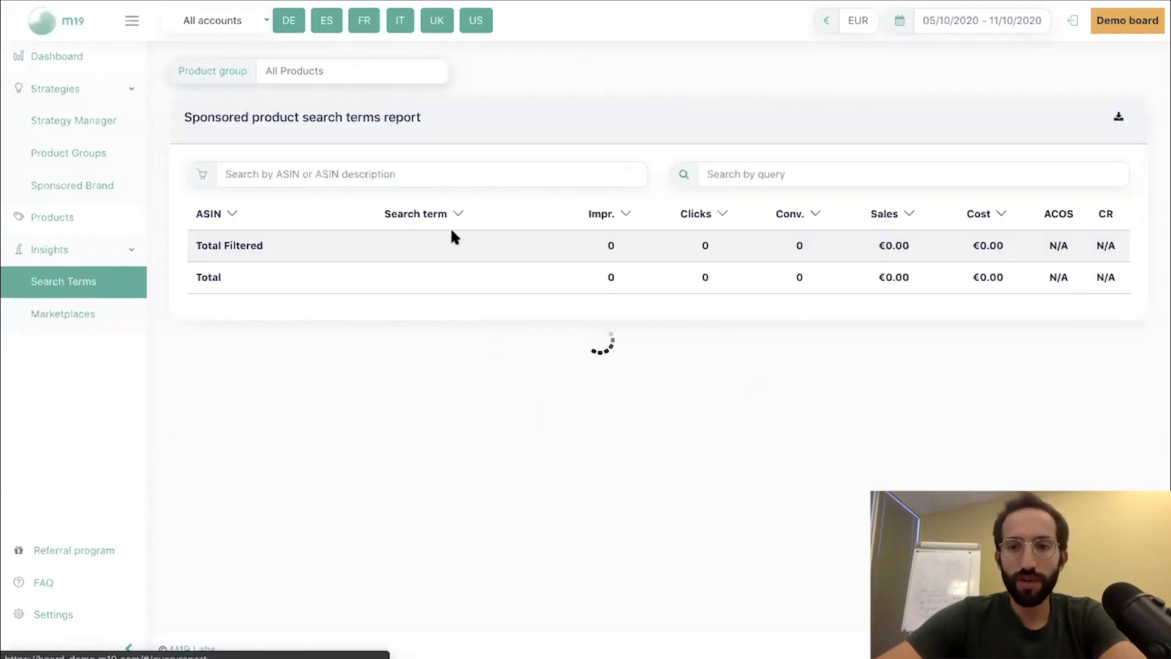
scroll(789, 512, "down", 2)
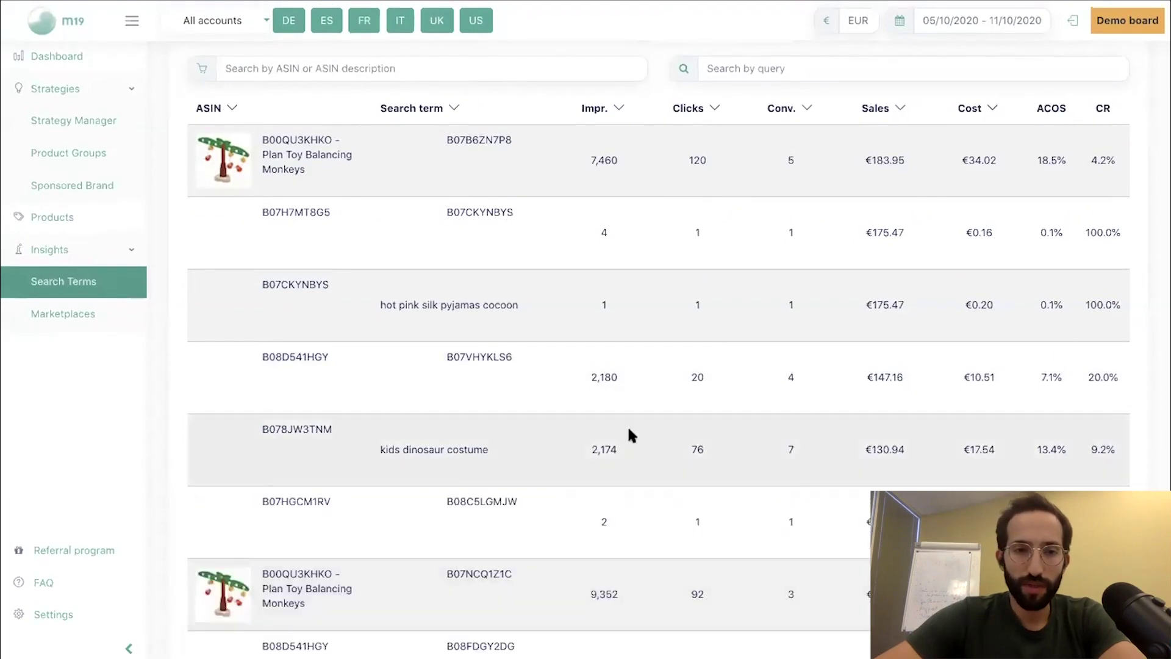
scroll(628, 429, "down", 8)
scroll(628, 428, "up", 10)
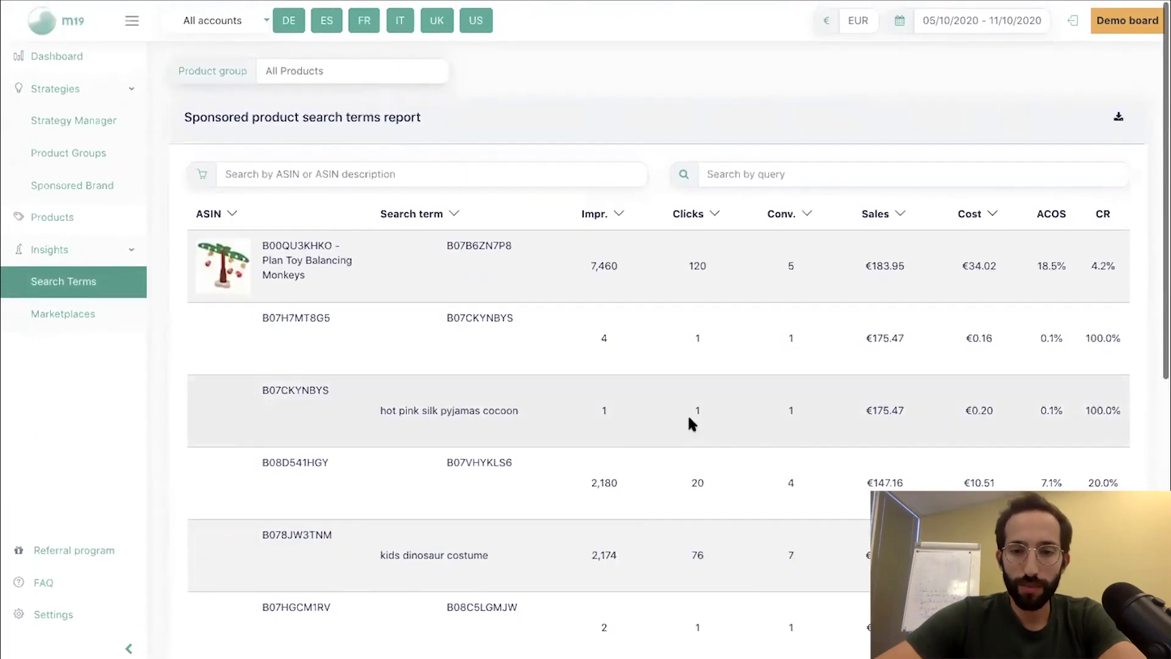
scroll(828, 449, "down", 10)
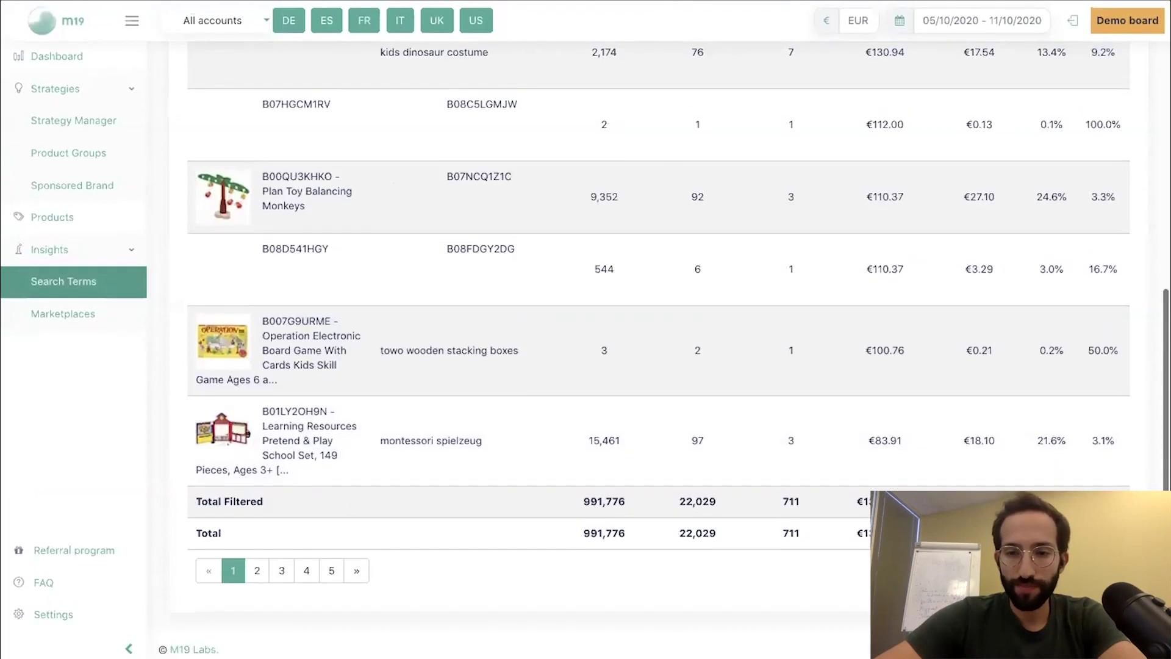
scroll(697, 364, "up", 10)
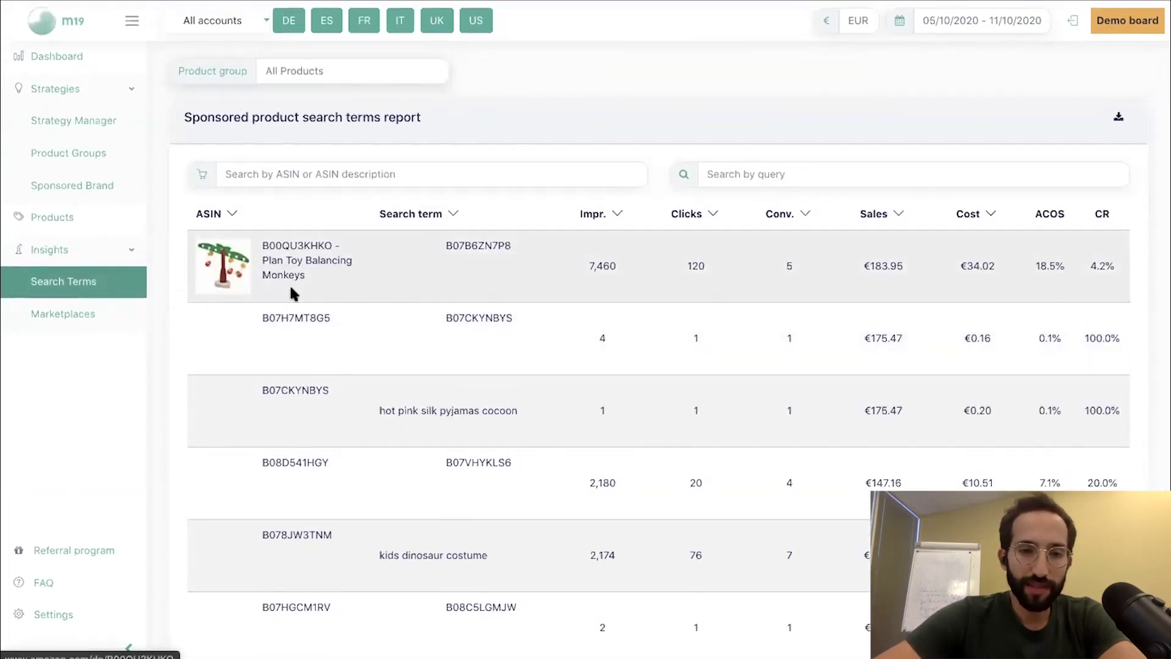
scroll(291, 293, "down", 3)
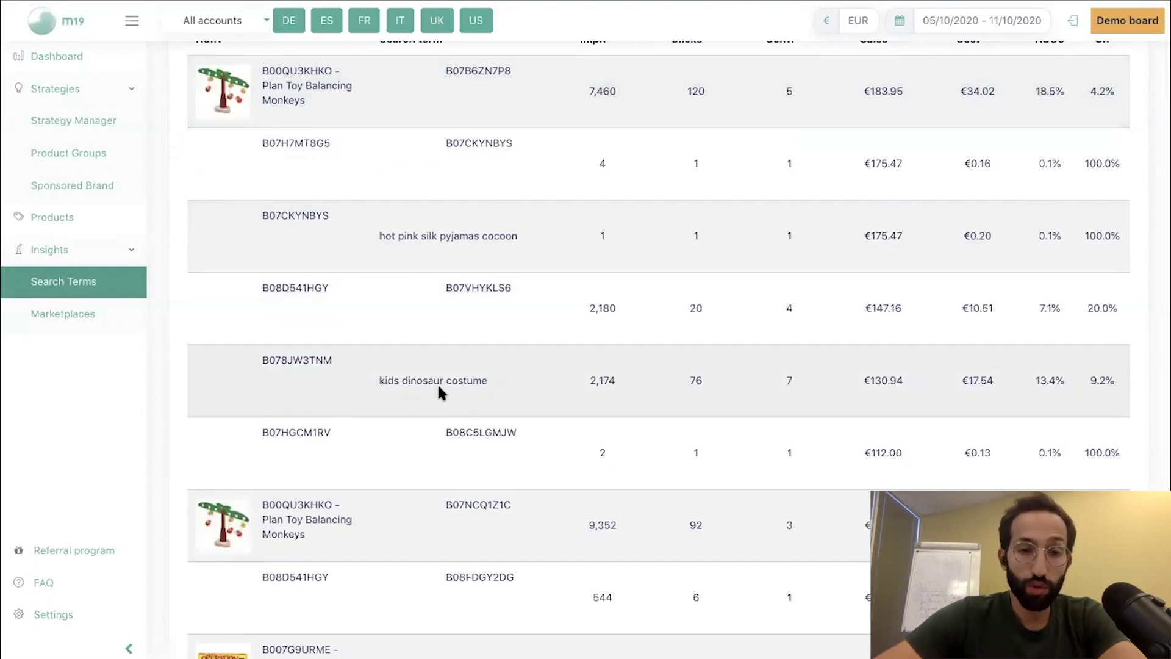
Step: Search the sponsored product search terms report for queries containing "monte" and review the matching terms' figures
scroll(810, 162, "up", 3)
left_click(849, 169)
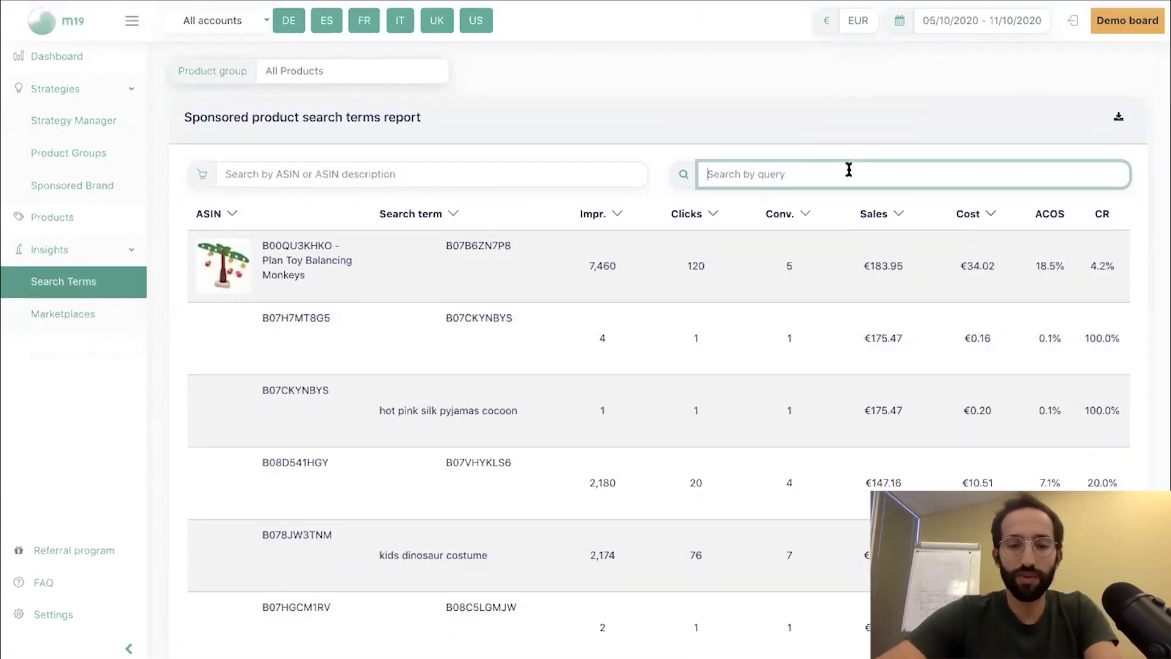
type("mont")
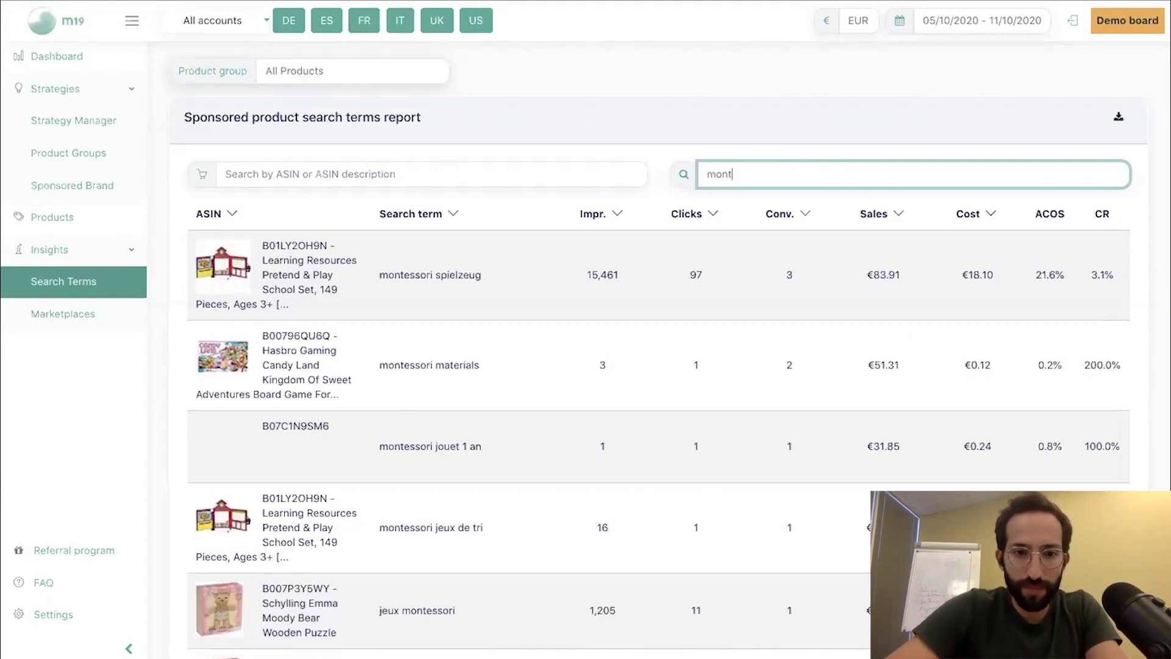
type("e")
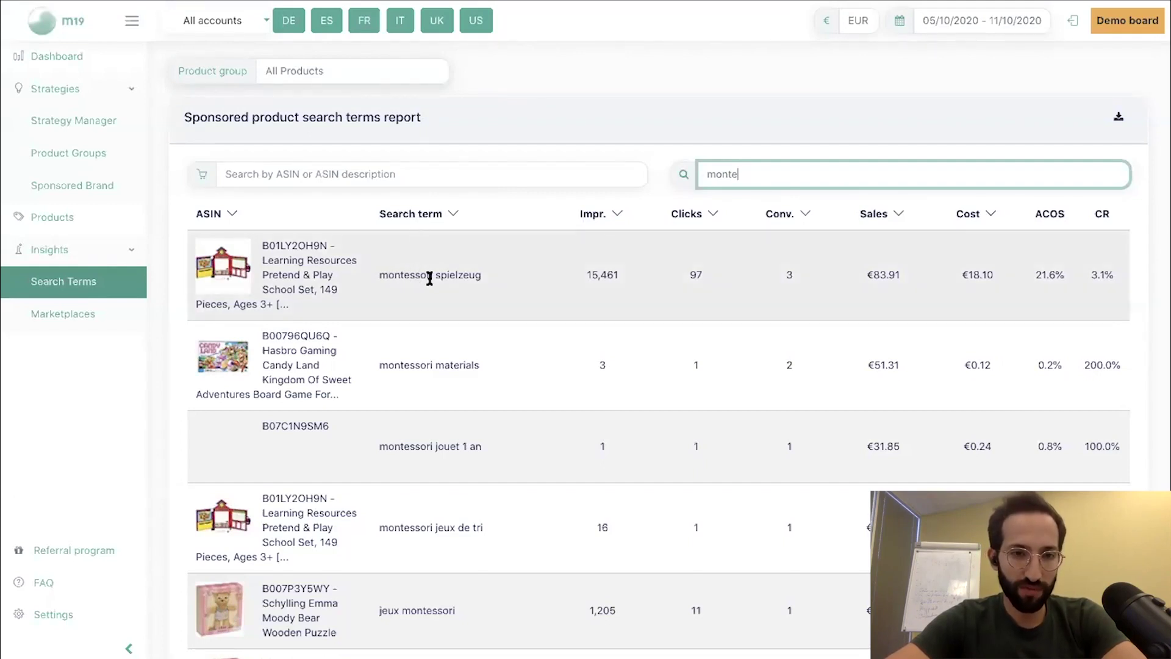
left_click(777, 218)
left_click(780, 217)
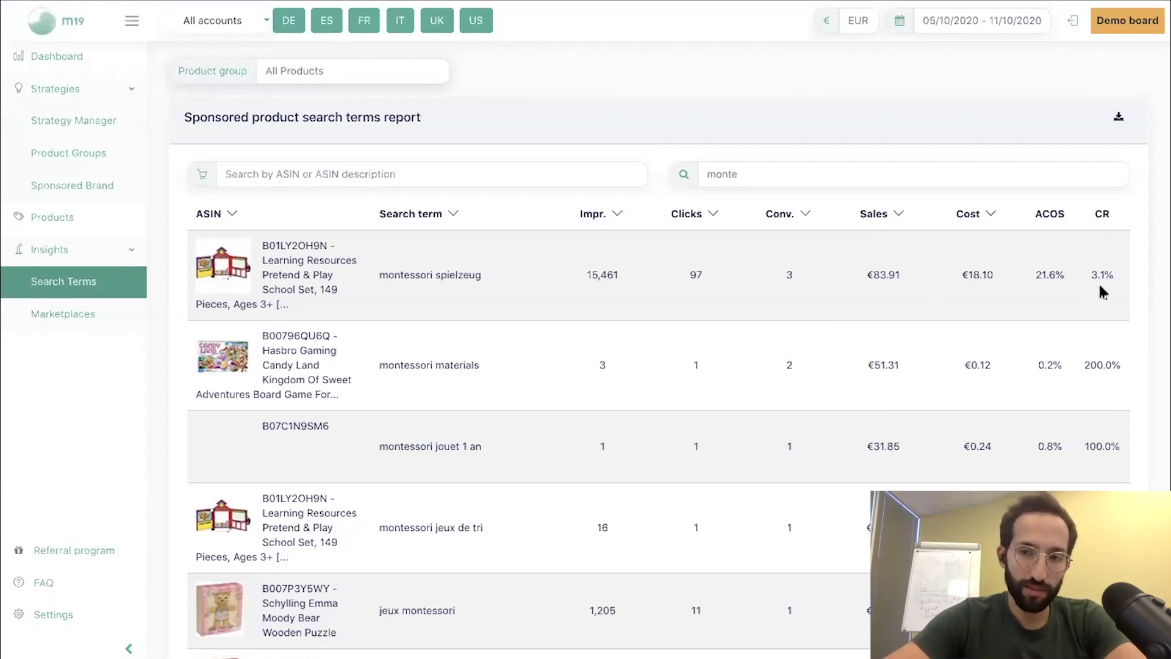
scroll(1105, 279, "down", 3)
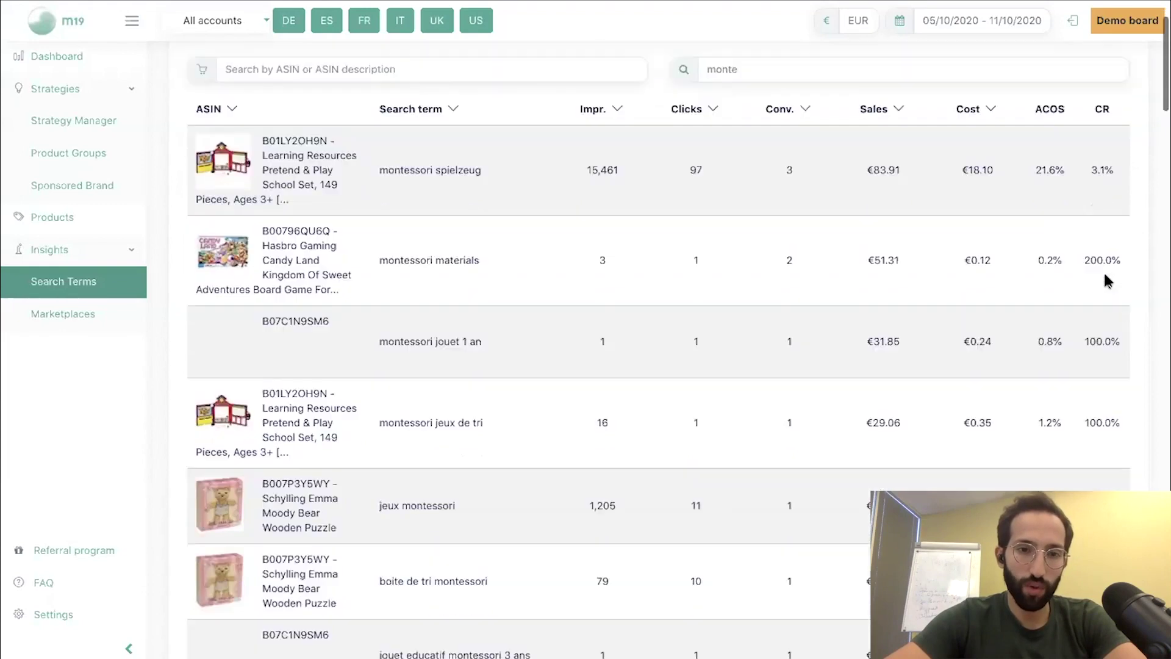
scroll(1105, 279, "up", 3)
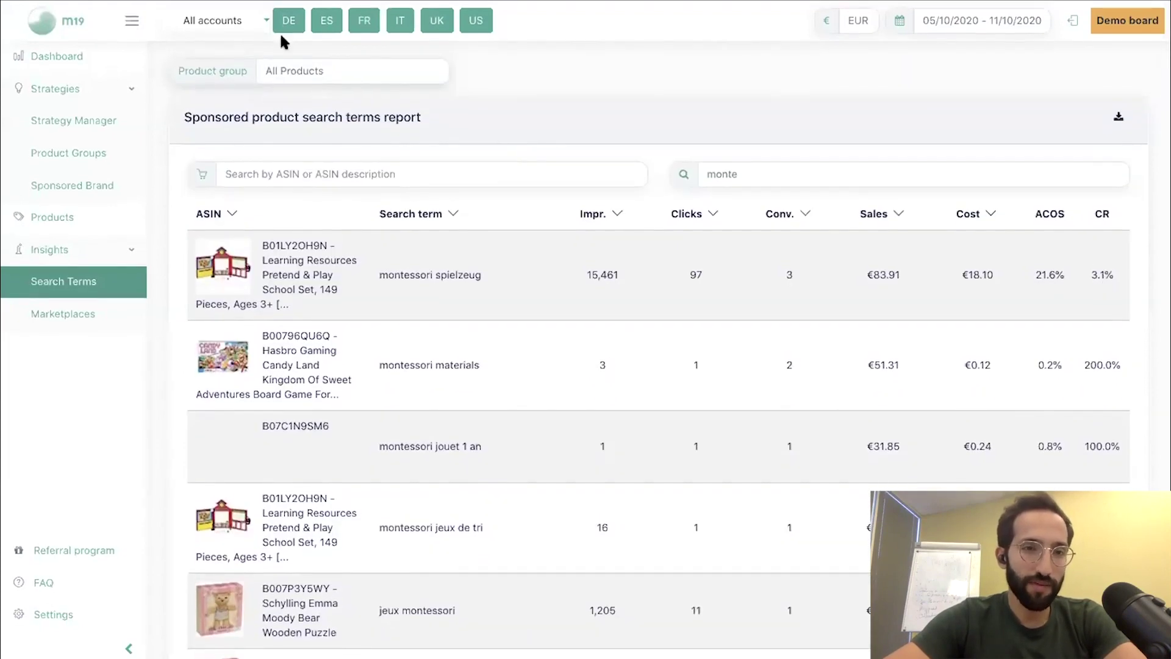
Step: Exclude the ES, IT and UK marketplaces from the "monte" search terms report and look through the remaining terms
left_click(333, 28)
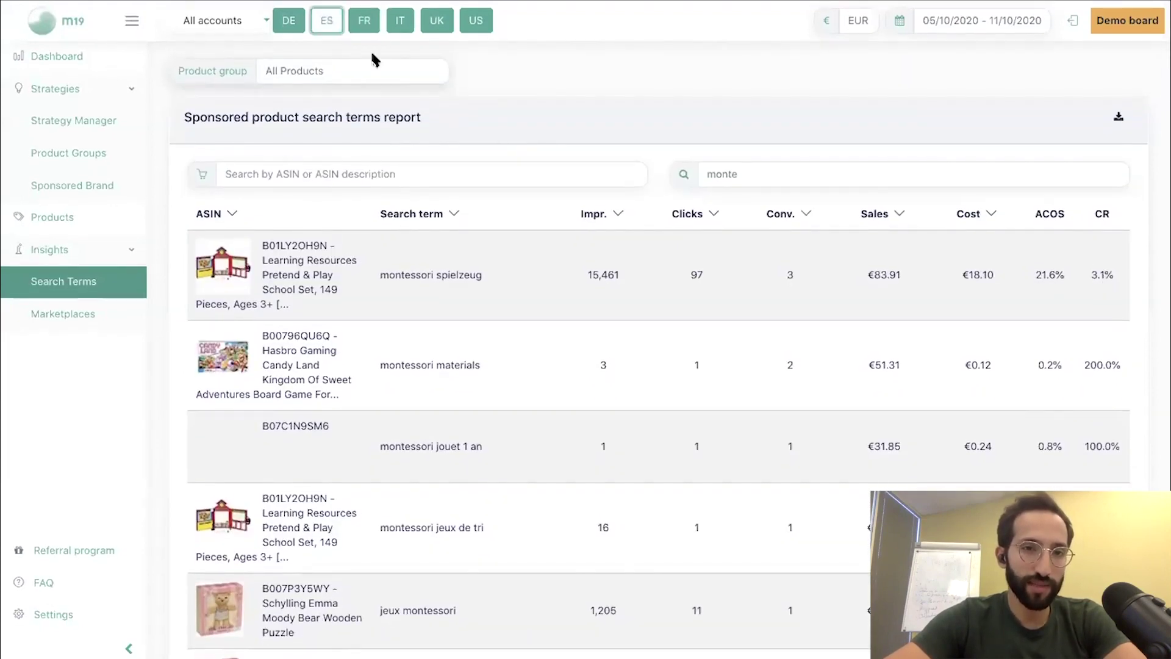
left_click(397, 24)
left_click(438, 22)
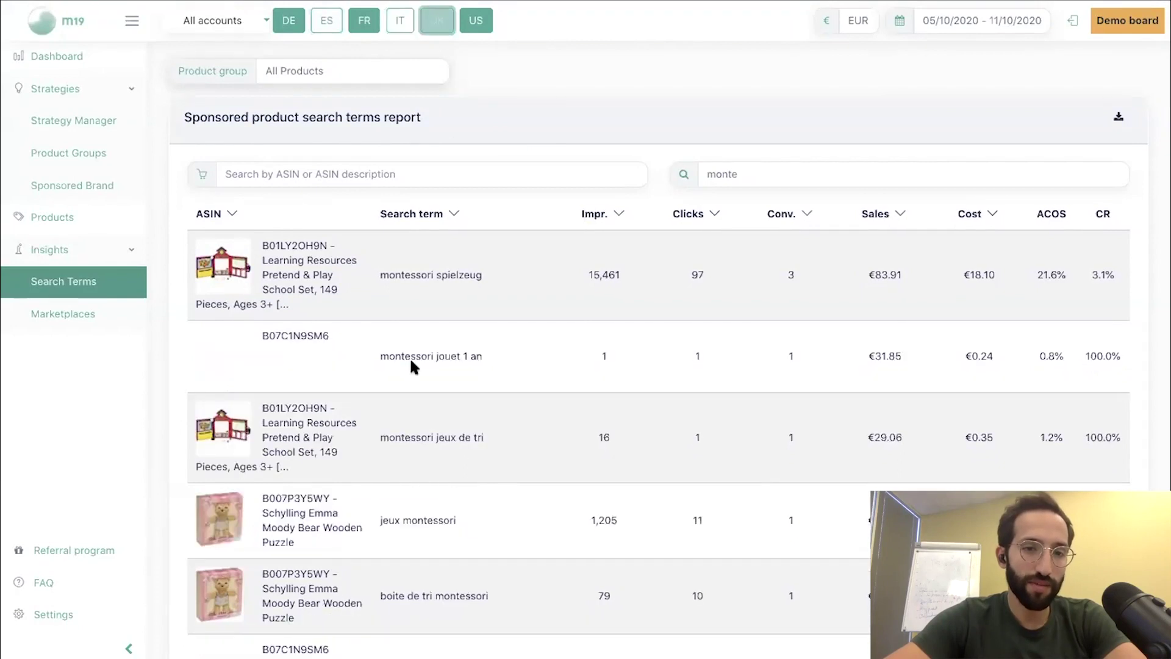
scroll(467, 283, "down", 5)
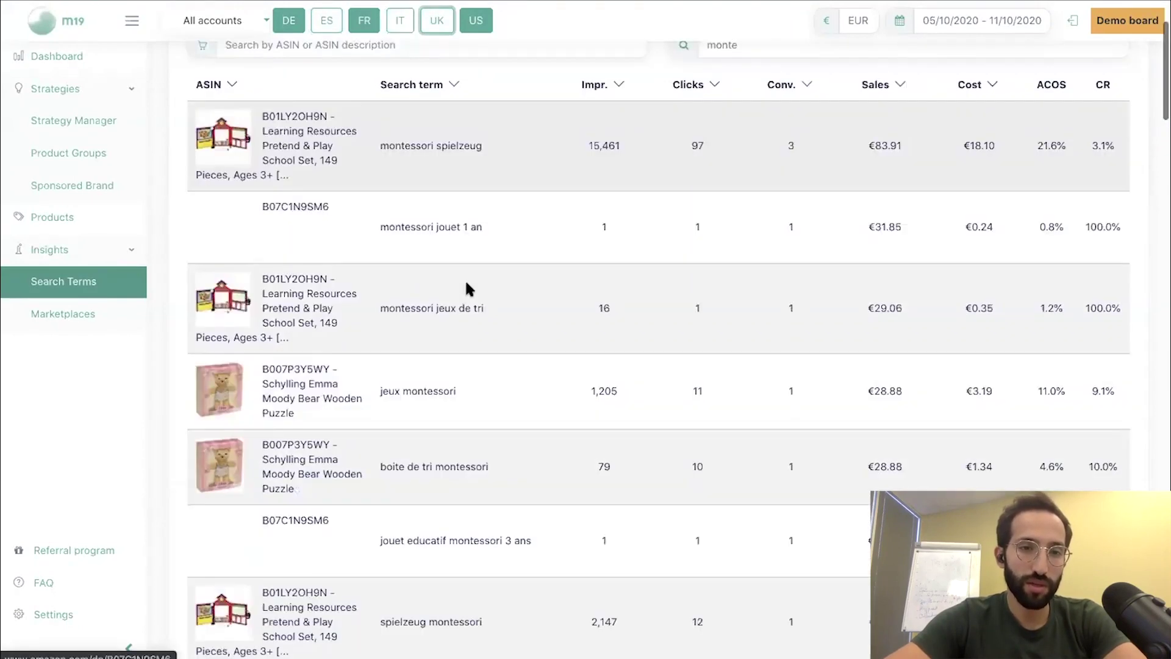
scroll(466, 283, "up", 5)
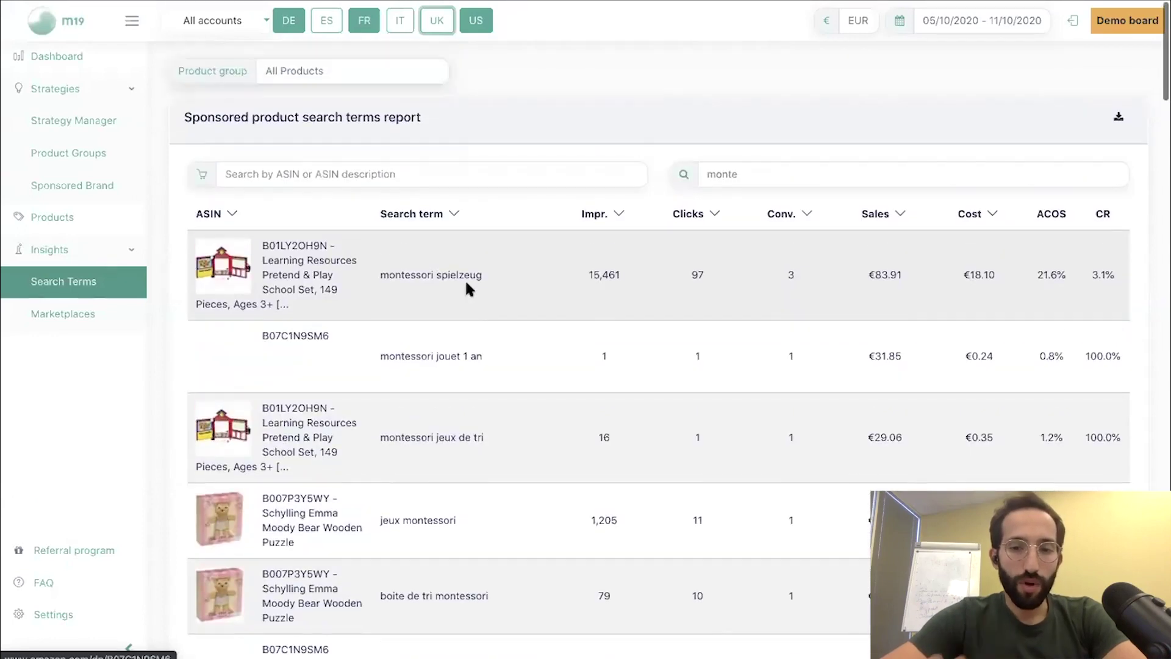
left_click(346, 274)
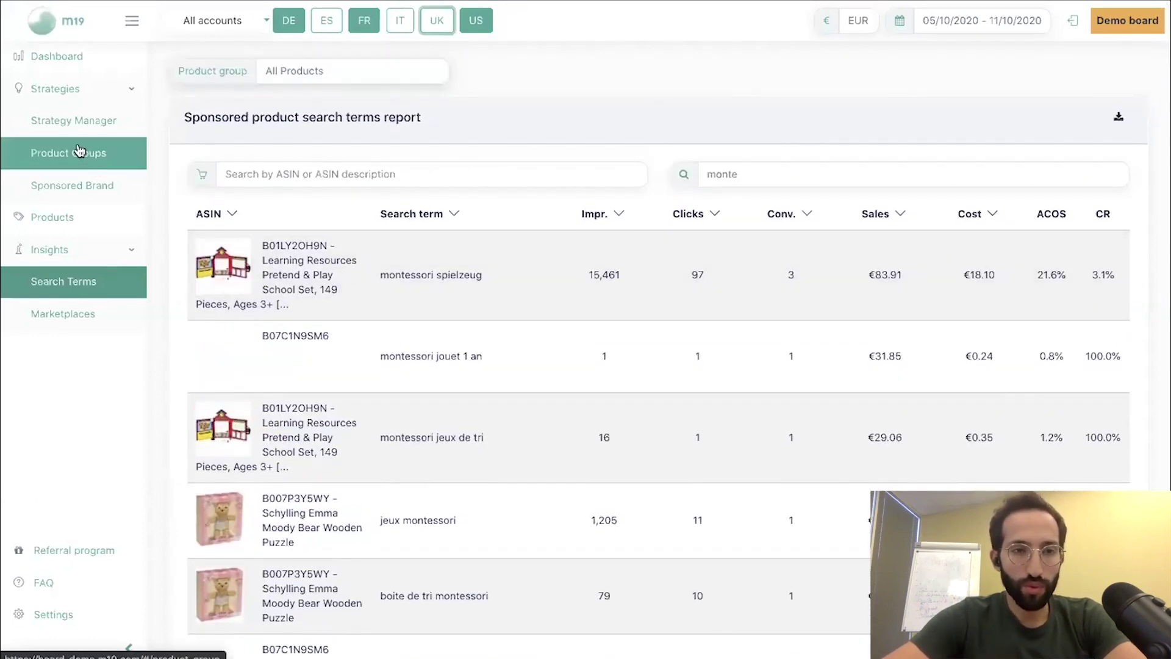
Step: Return to the Dashboard to view the sales and cost figures and open the Strategy Manager
left_click(36, 53)
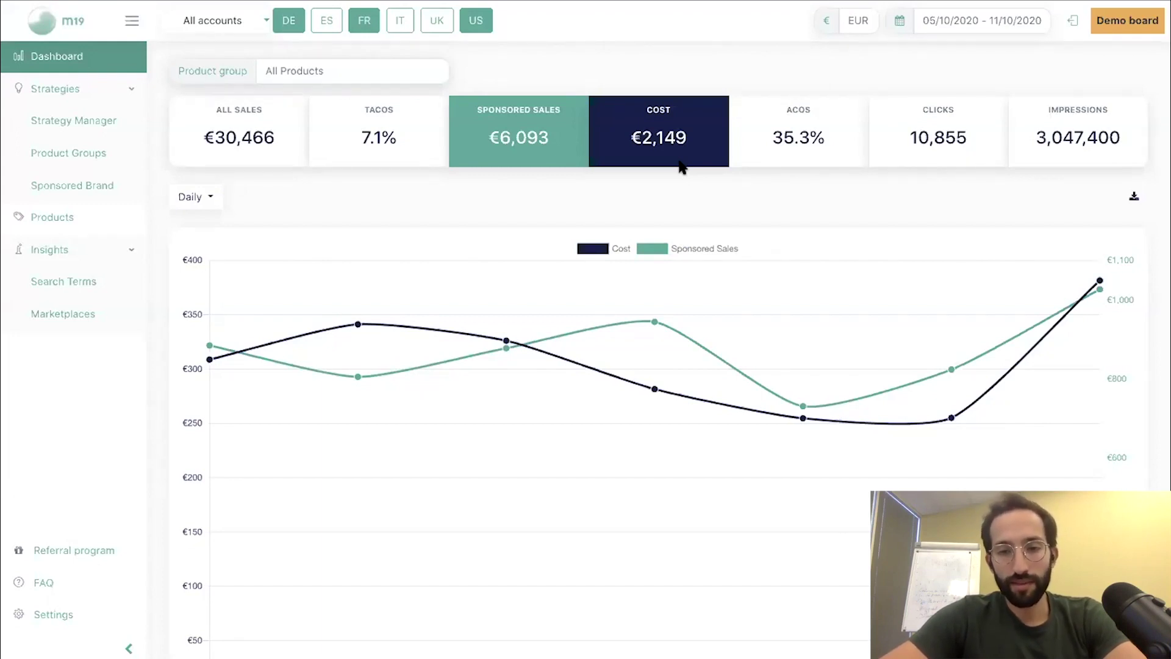
left_click(90, 115)
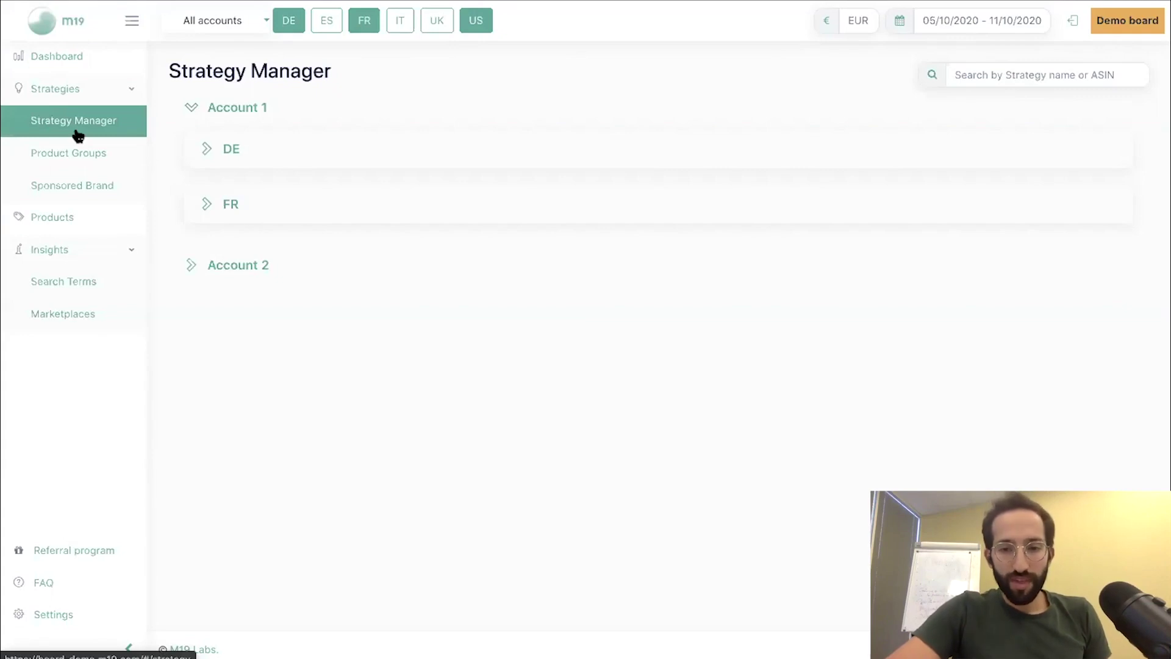
Step: Open the medium margin products group of Account 1 in Product Groups and look through its ASINs
left_click(96, 165)
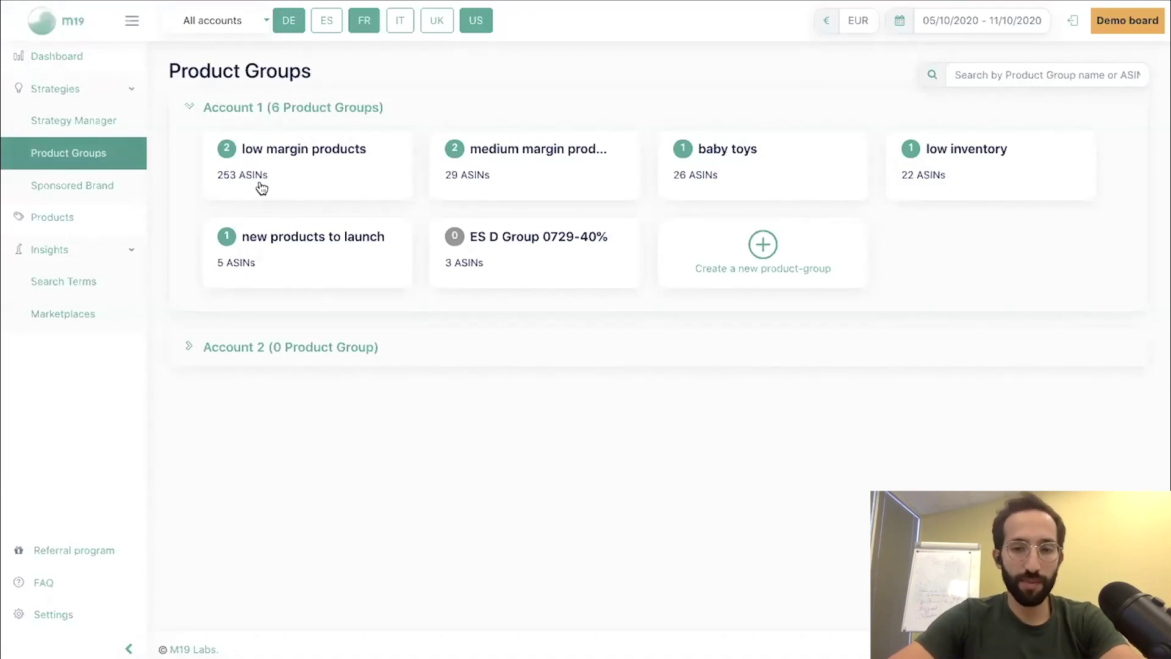
left_click(505, 178)
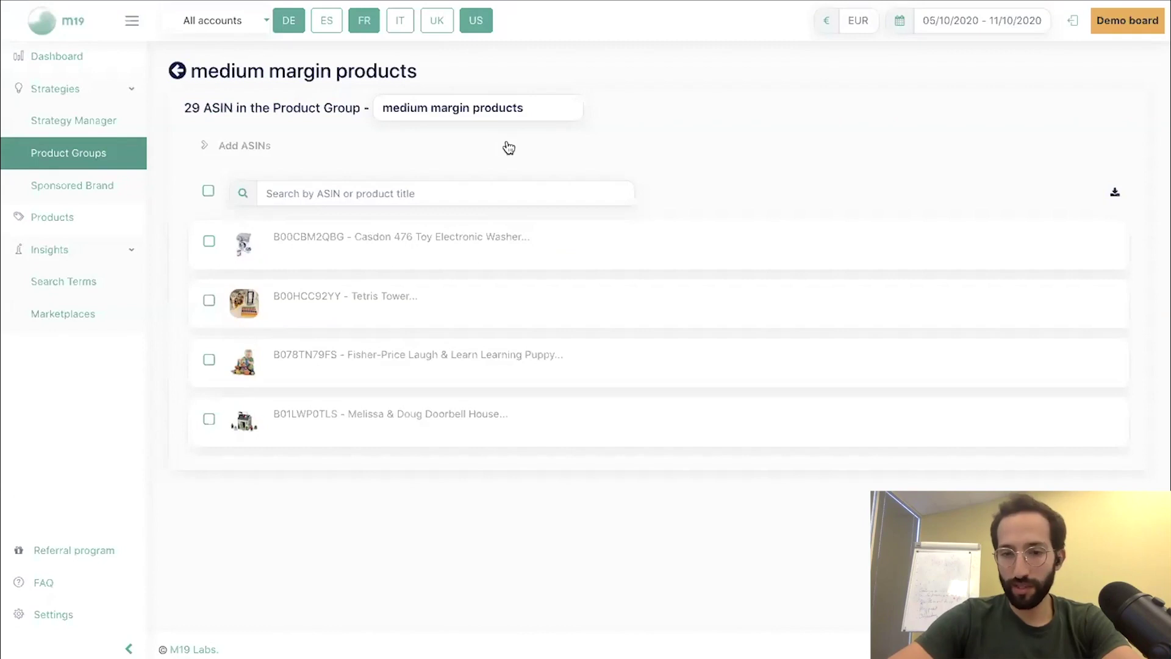
left_click_drag(381, 108, 542, 107)
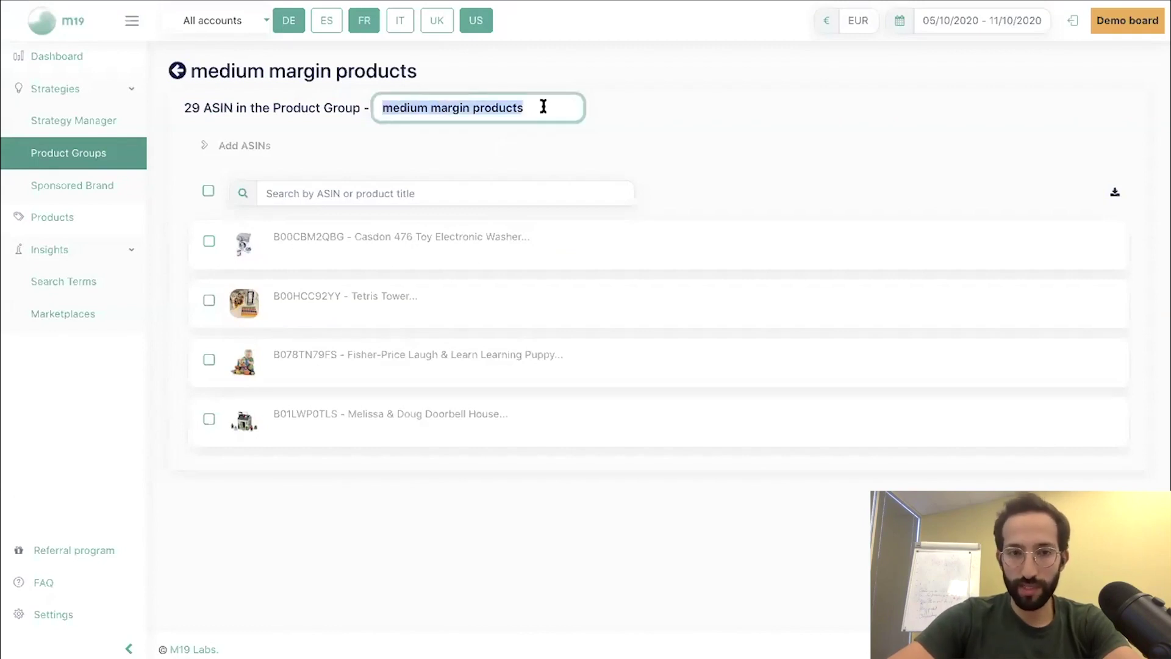
scroll(405, 354, "down", 3)
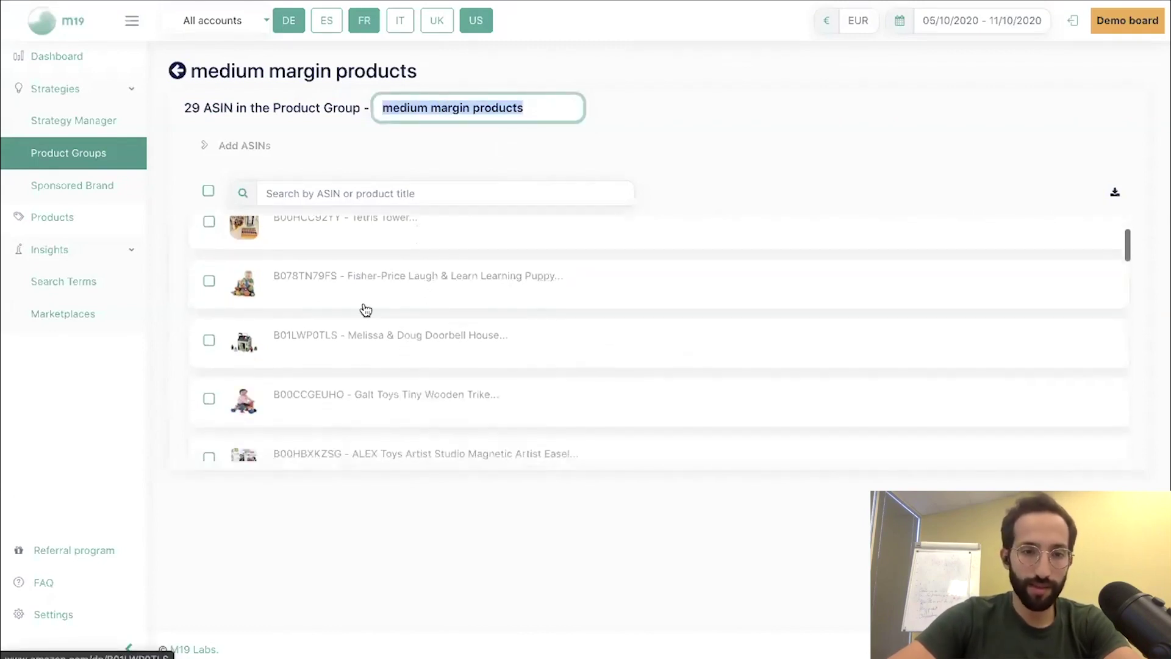
scroll(366, 310, "down", 7)
scroll(365, 309, "up", 4)
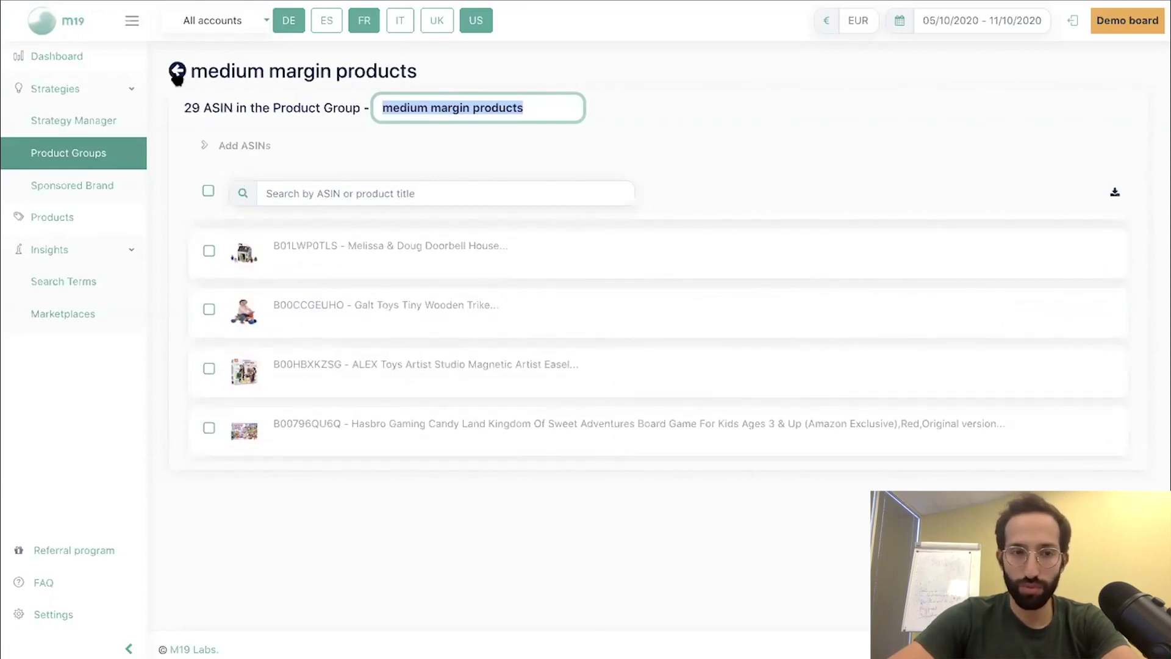
Step: Create a product group named "Best seller" in Account 1 and add ASIN B01LWP0TLS, copied from the medium margin products group
left_click_drag(273, 247, 332, 240)
key("ctrl+c")
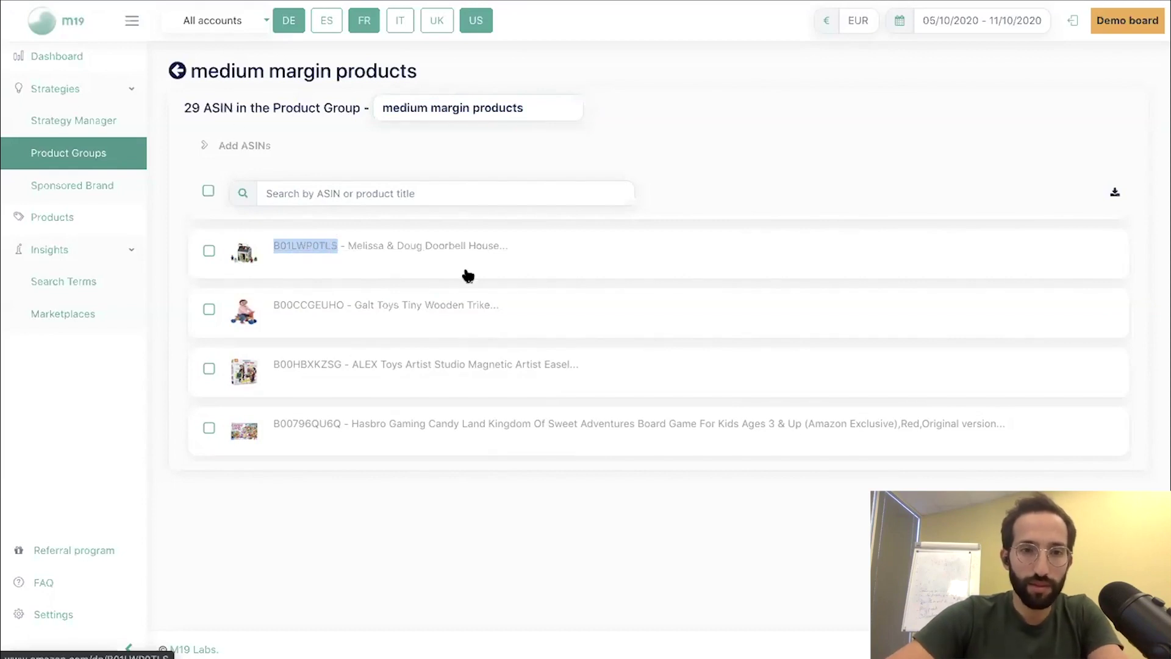
left_click(177, 71)
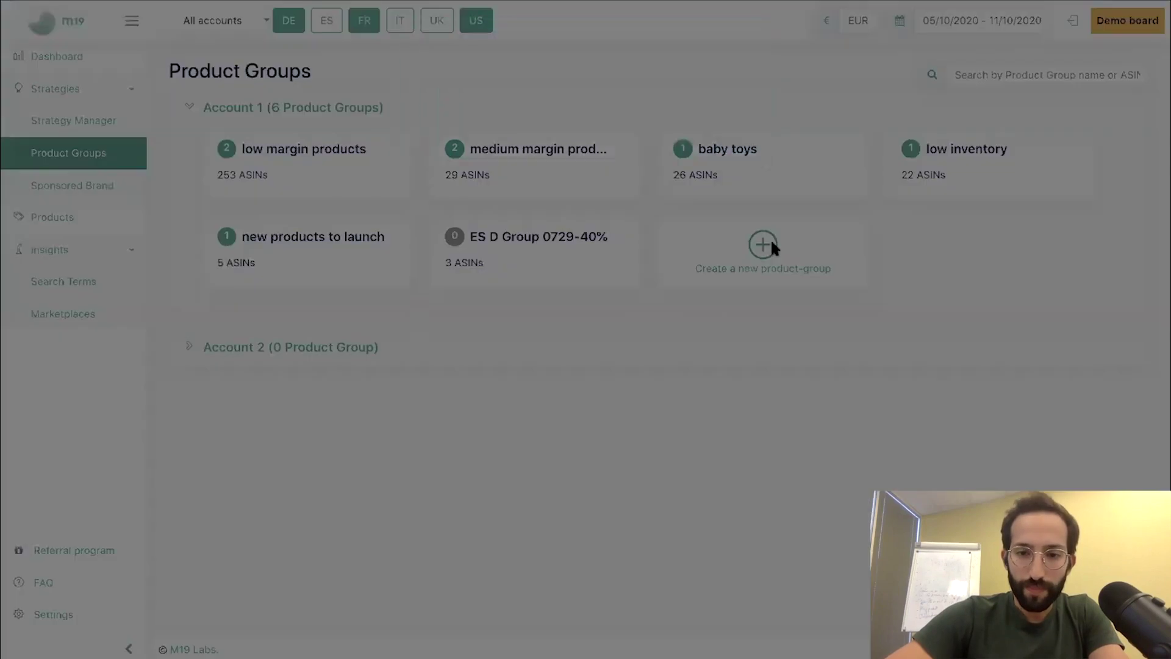
left_click(767, 244)
type("Best seller")
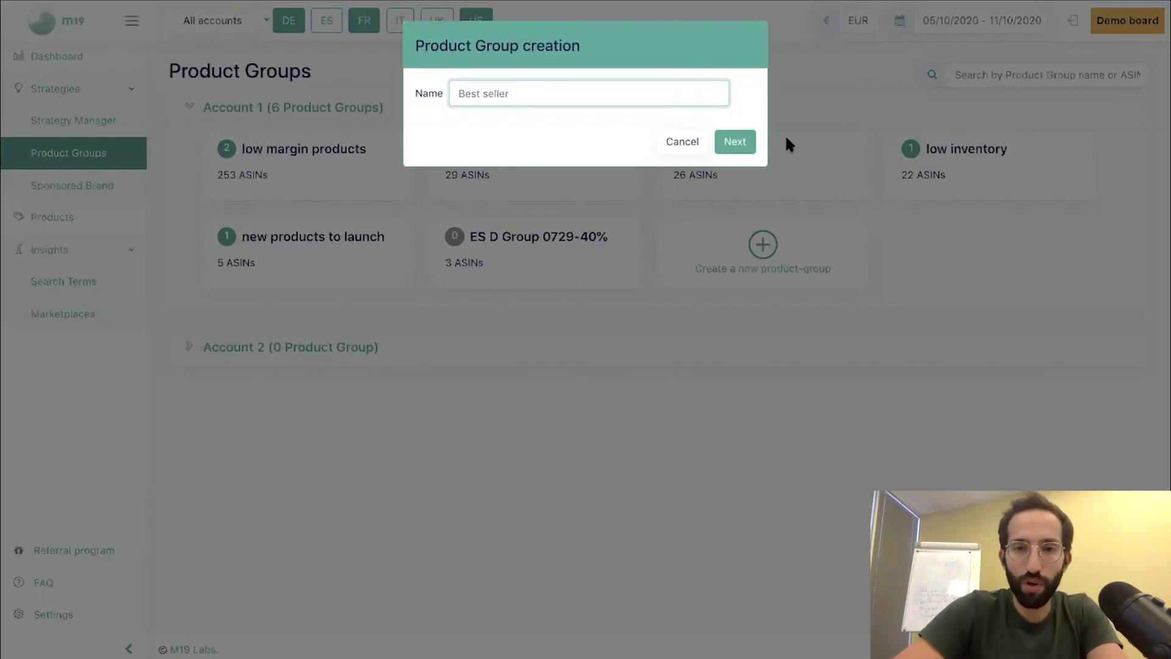
left_click(736, 142)
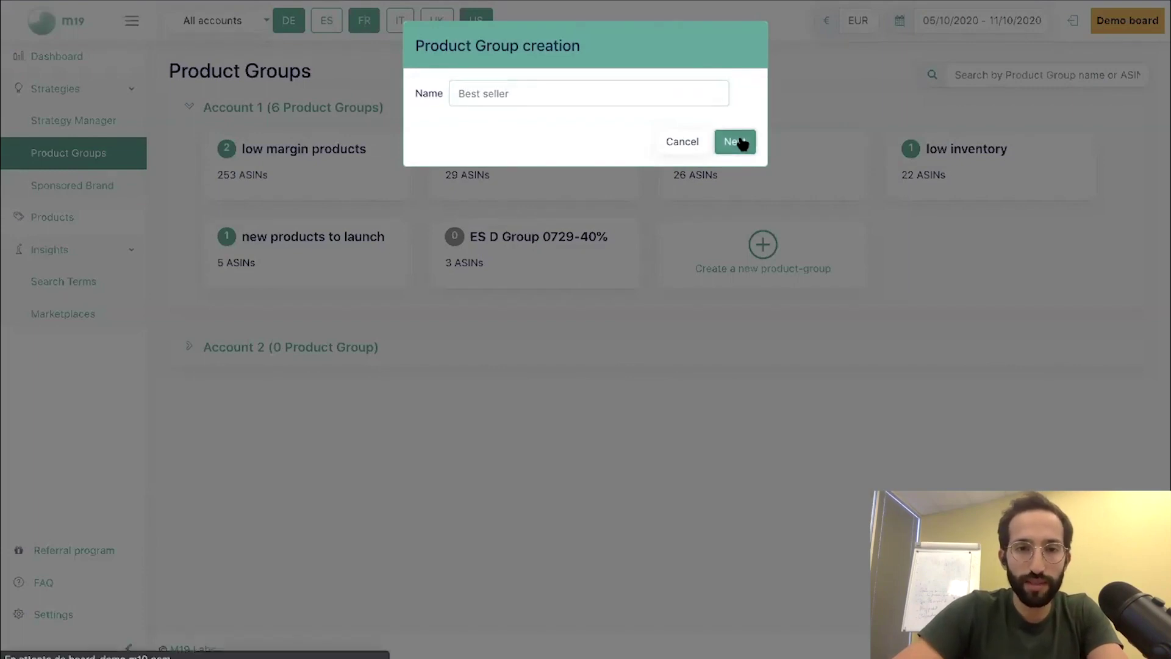
key("ctrl+v")
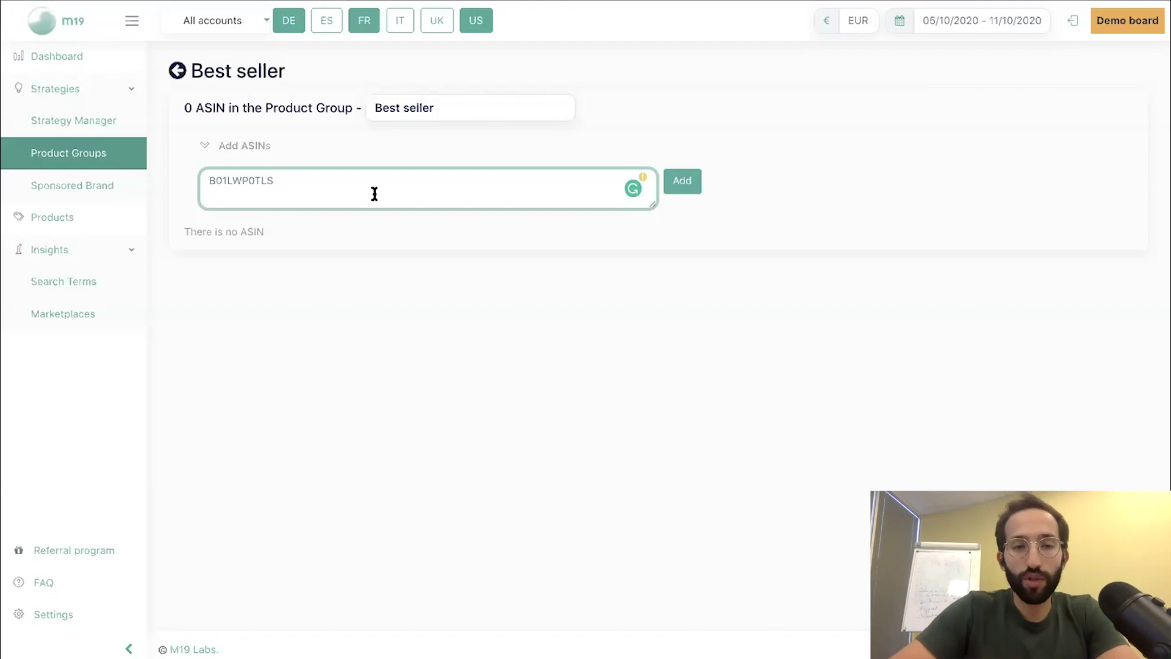
left_click(682, 181)
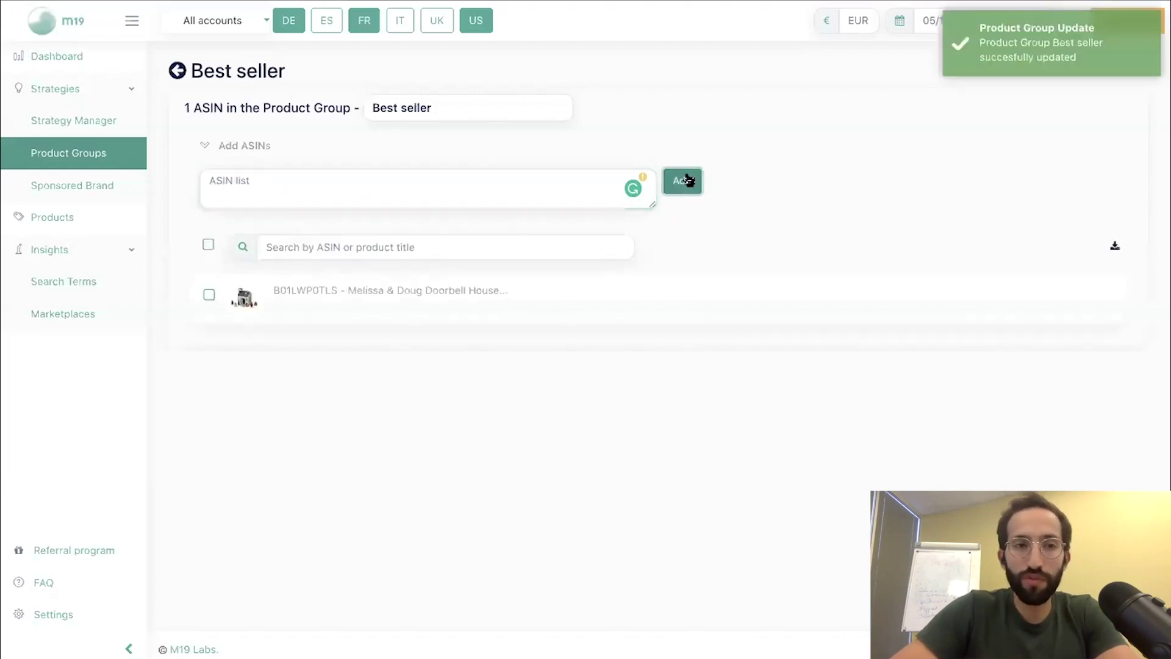
Step: Include the ES, IT and UK marketplaces in the Dashboard figures and filter them by the baby toys product group
left_click(61, 55)
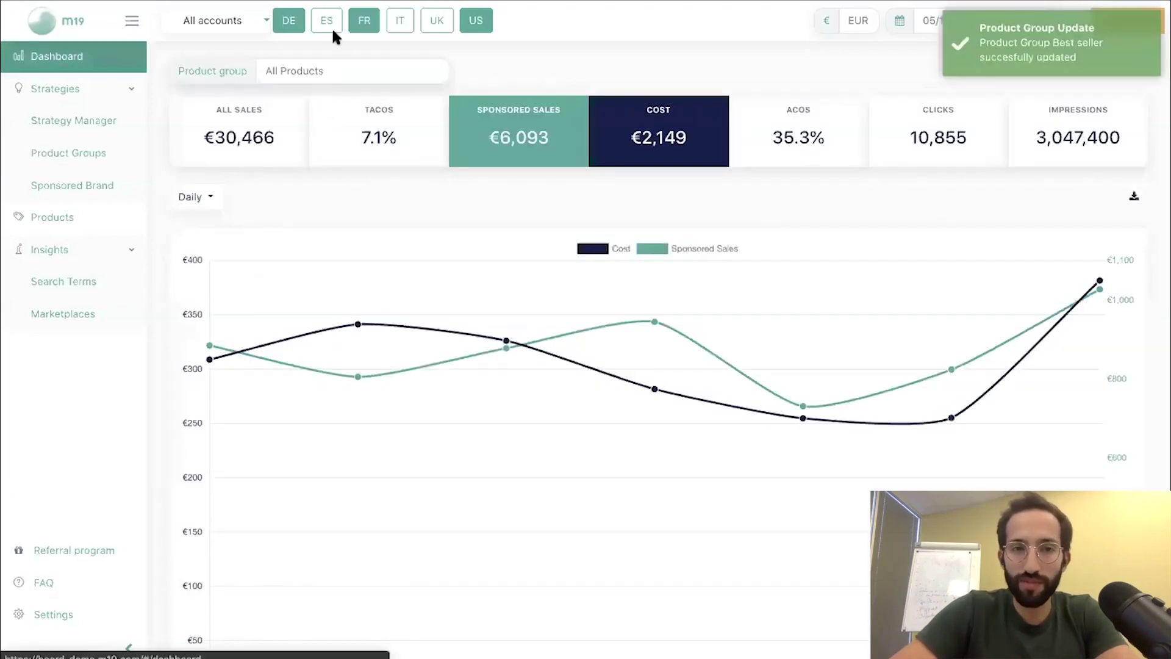
left_click(331, 22)
left_click(401, 25)
left_click(439, 25)
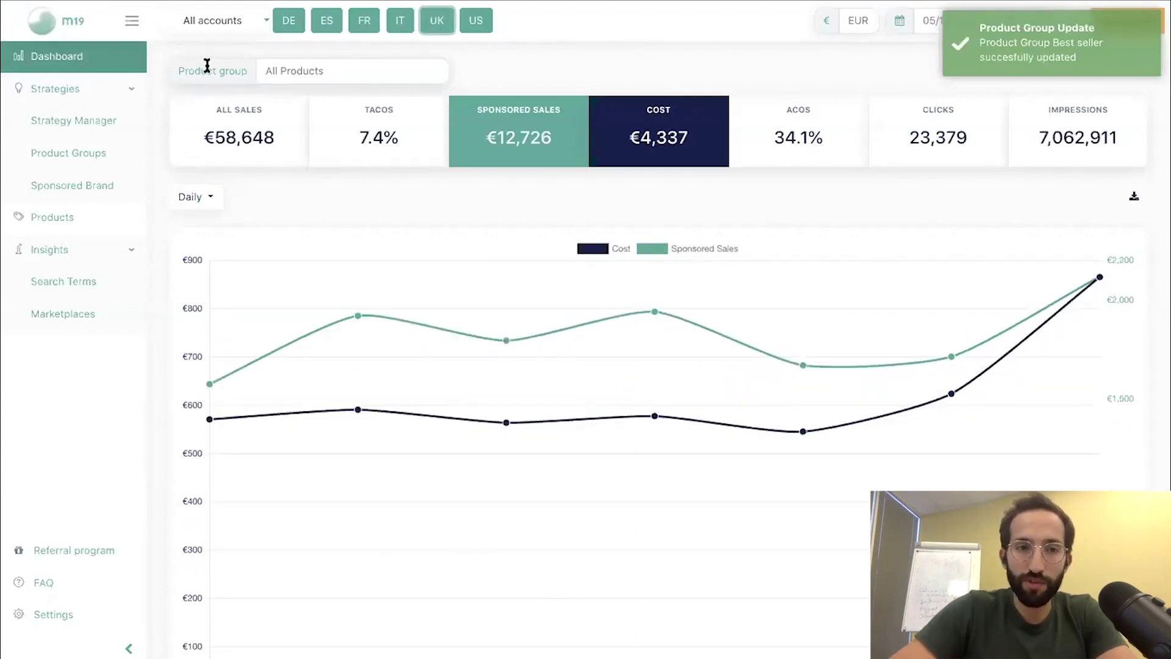
left_click(314, 67)
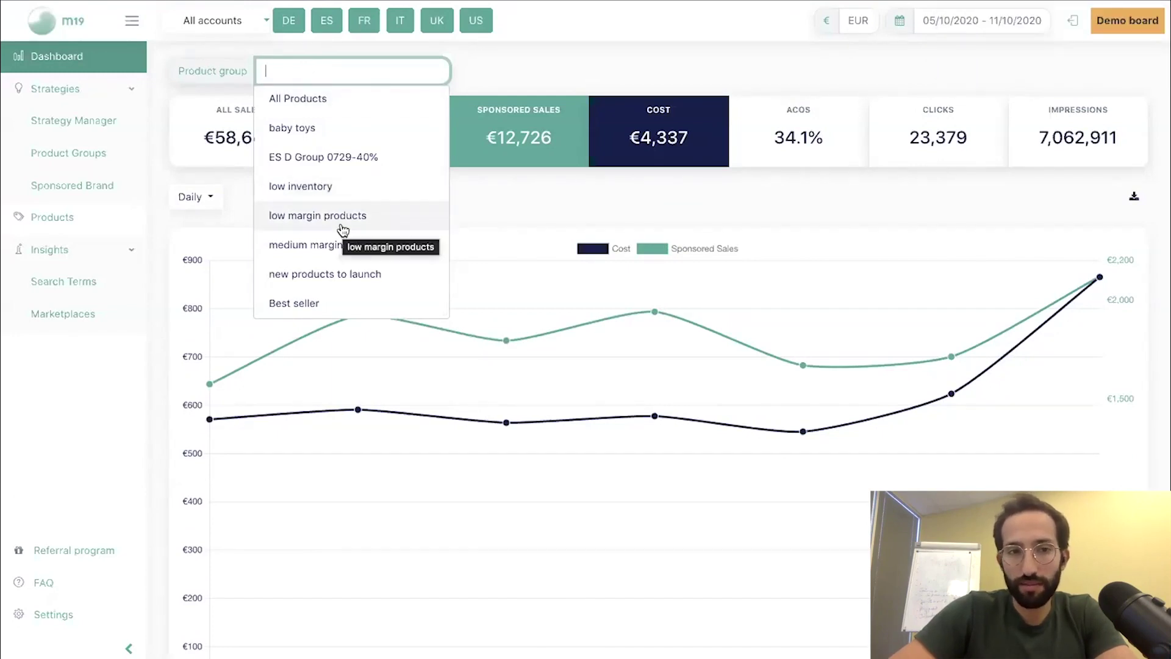
left_click(330, 131)
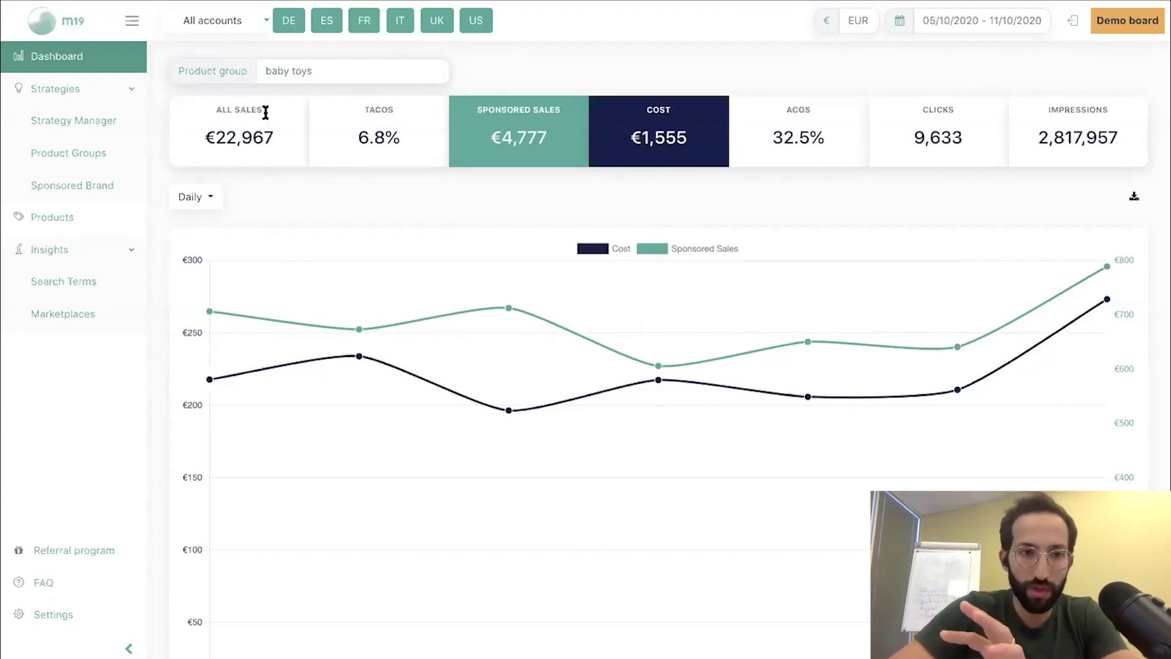
Step: Look through the baby toys figures in the Products report, and switch its product group filter to low inventory
left_click(98, 217)
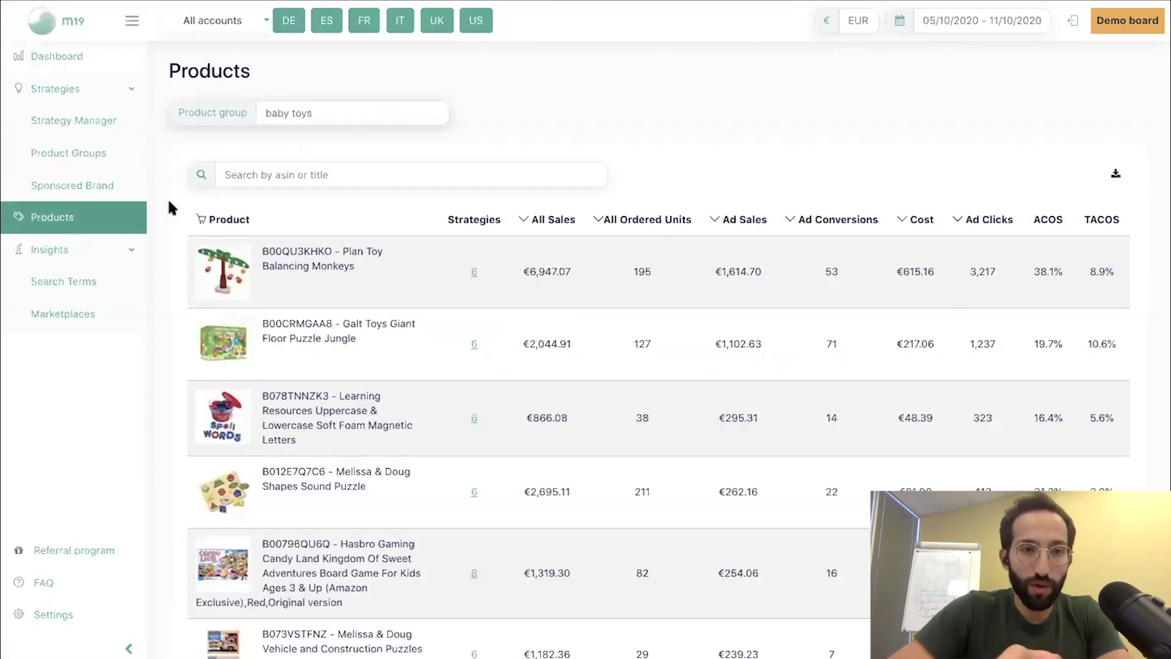
scroll(283, 322, "down", 2)
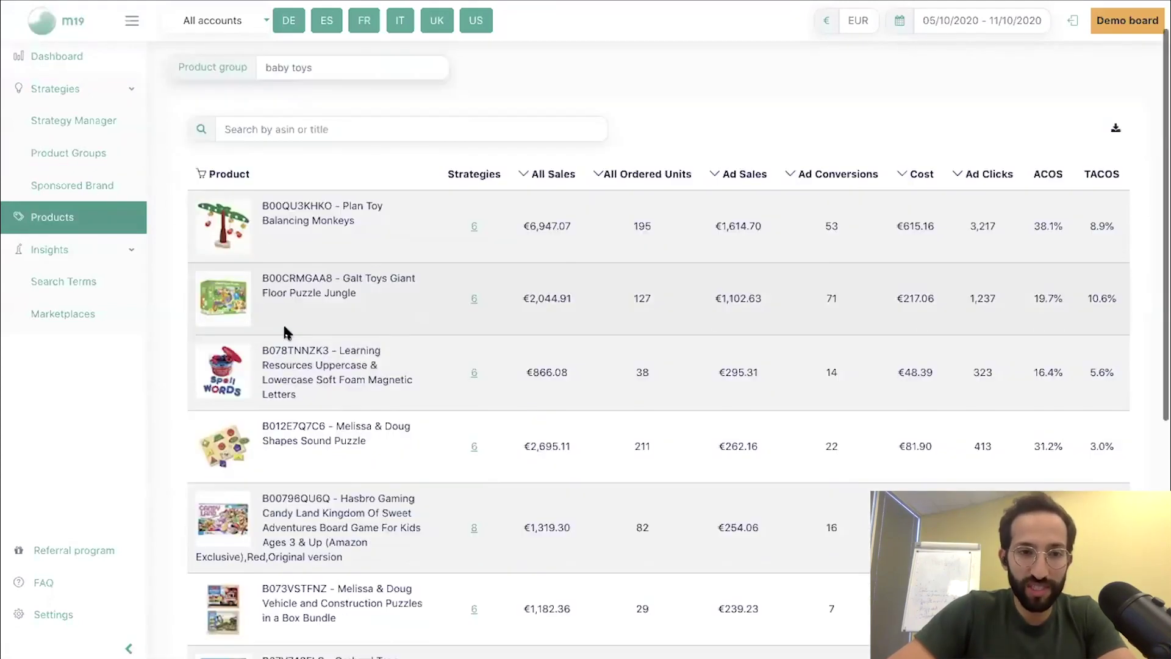
scroll(284, 333, "down", 1)
scroll(283, 342, "up", 3)
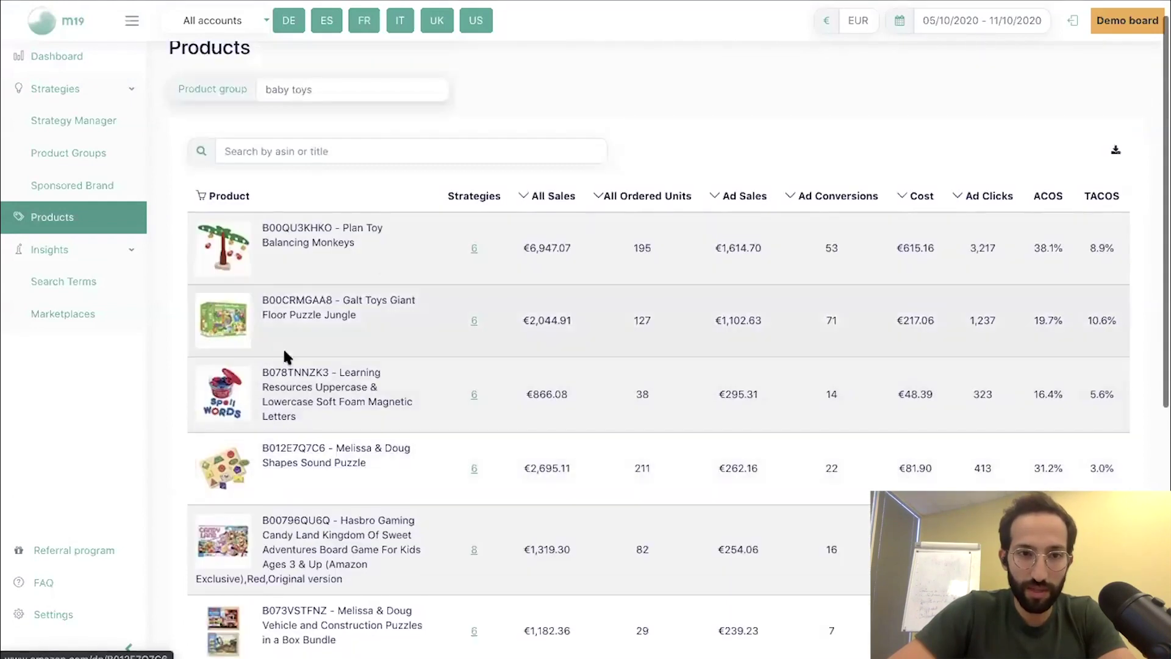
left_click(366, 99)
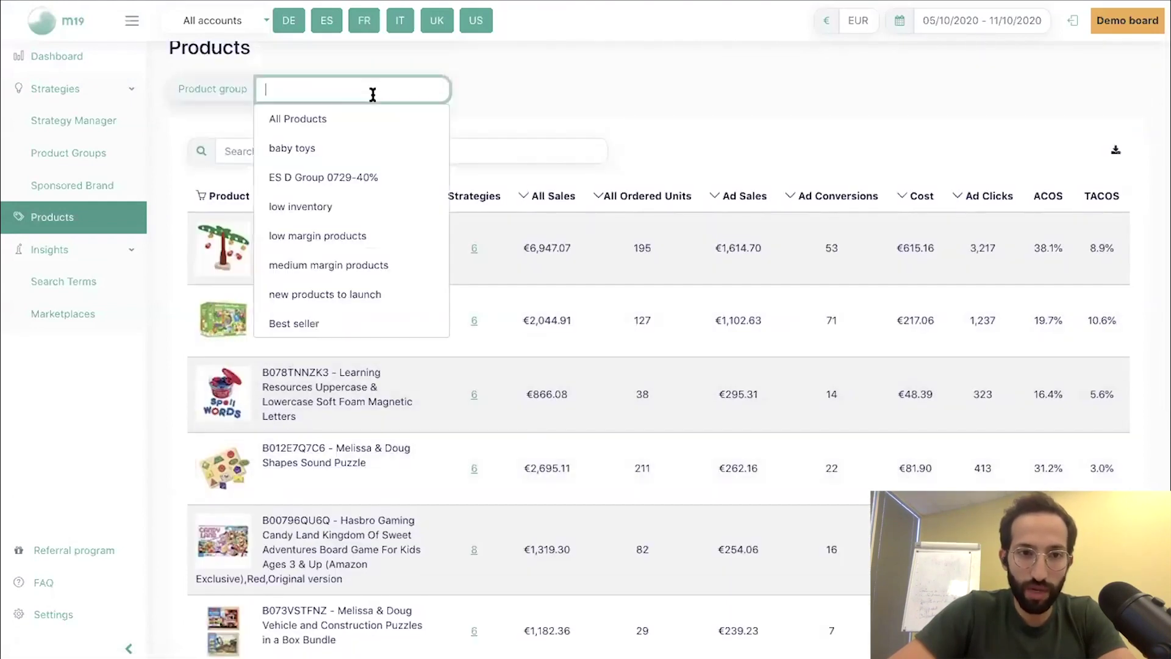
left_click(351, 204)
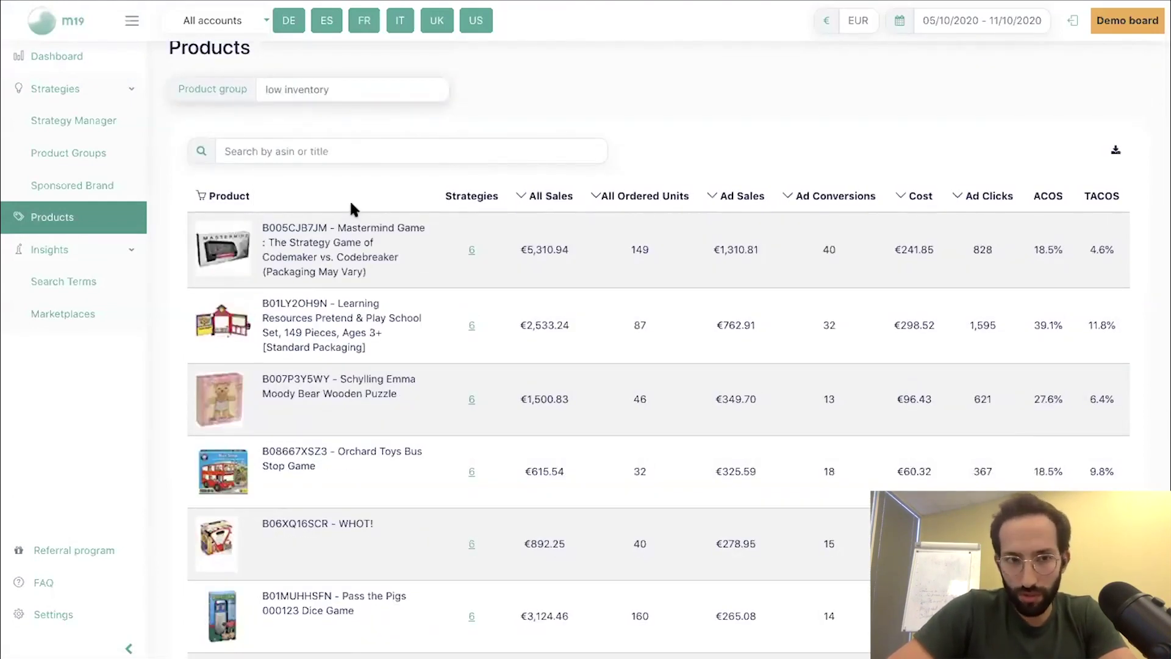
Step: Create a strategy in Account 1's DE marketplace for the Best seller product group with an ACOS target of 12%
left_click(110, 133)
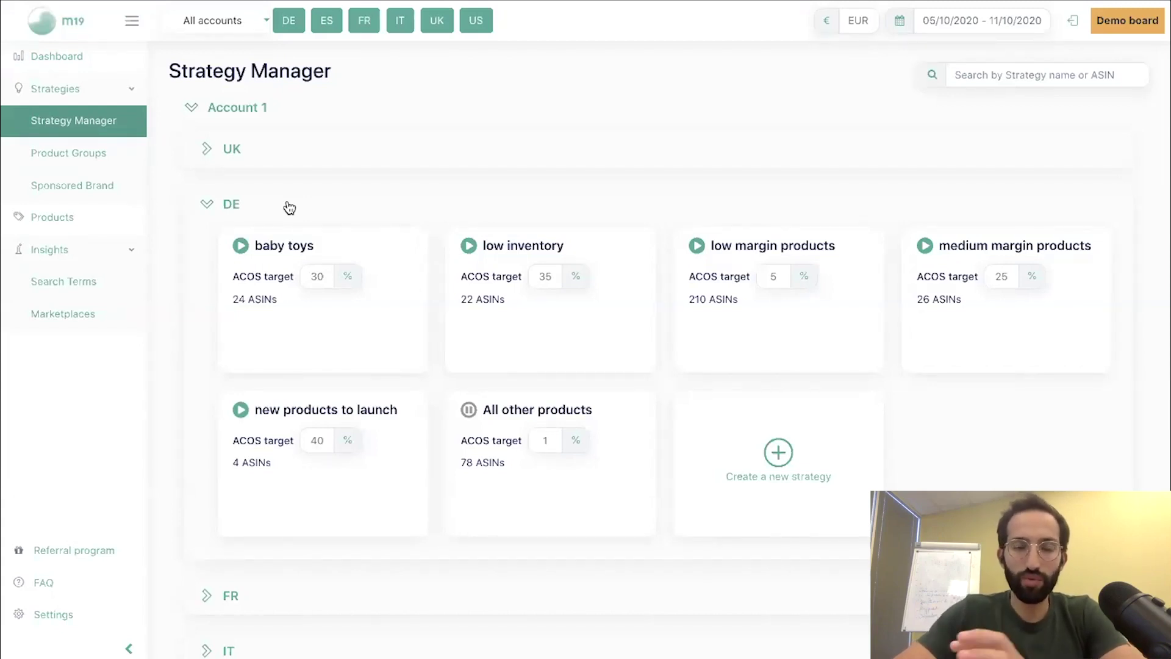
mouse_move(275, 278)
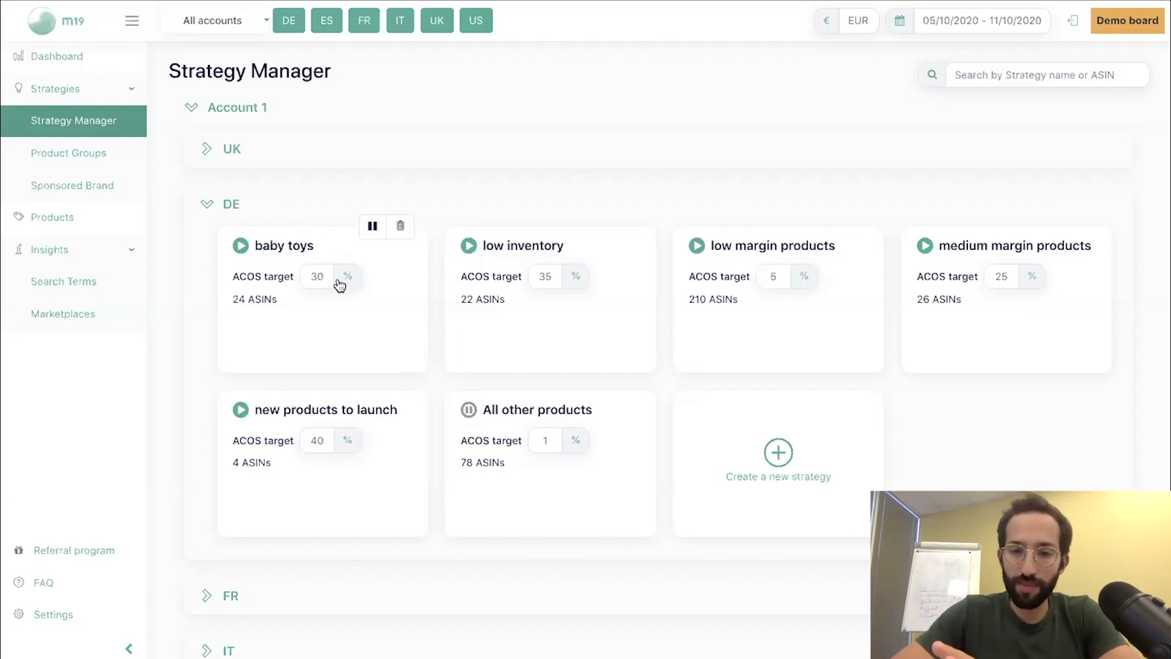
left_click(781, 454)
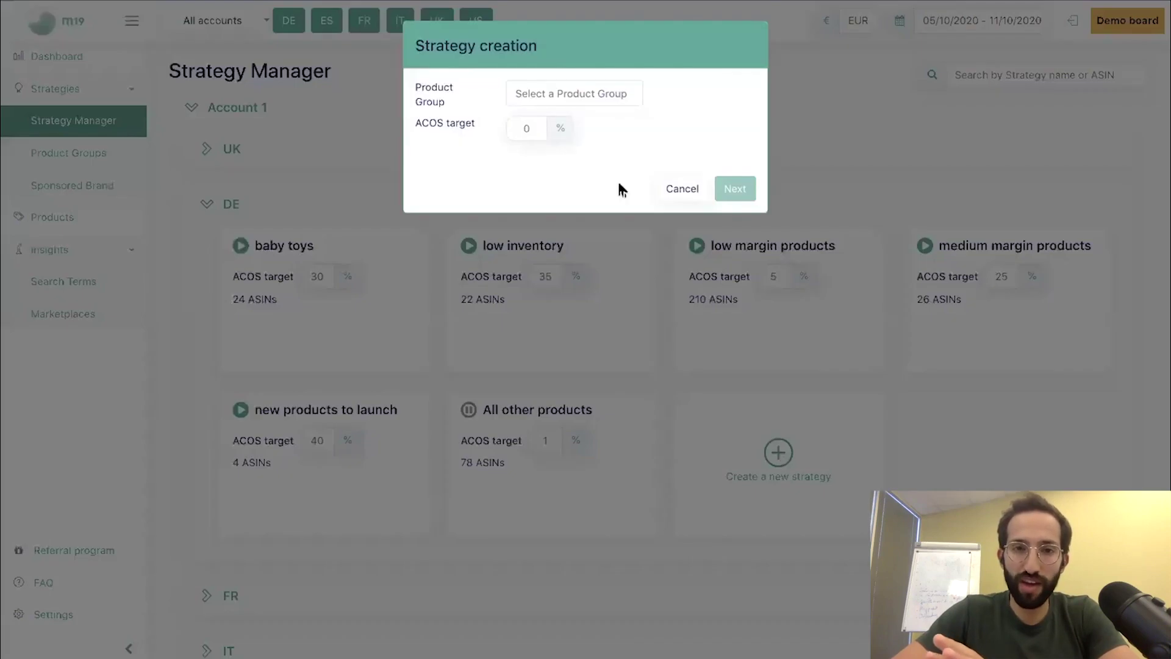
left_click(603, 94)
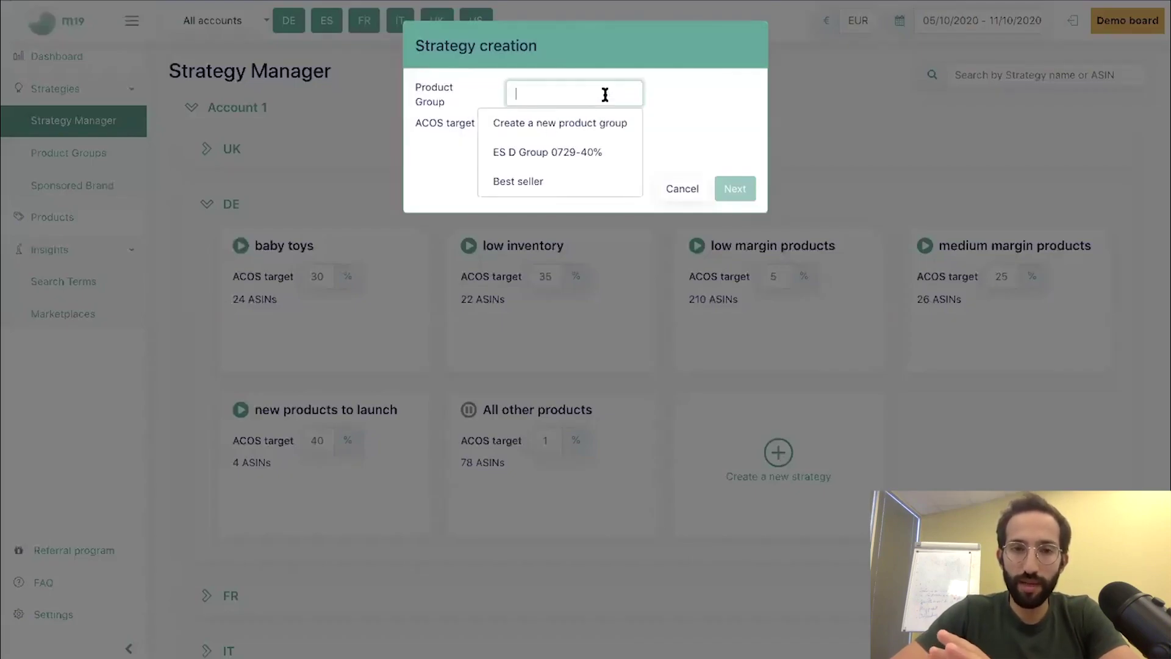
left_click(538, 182)
left_click(530, 134)
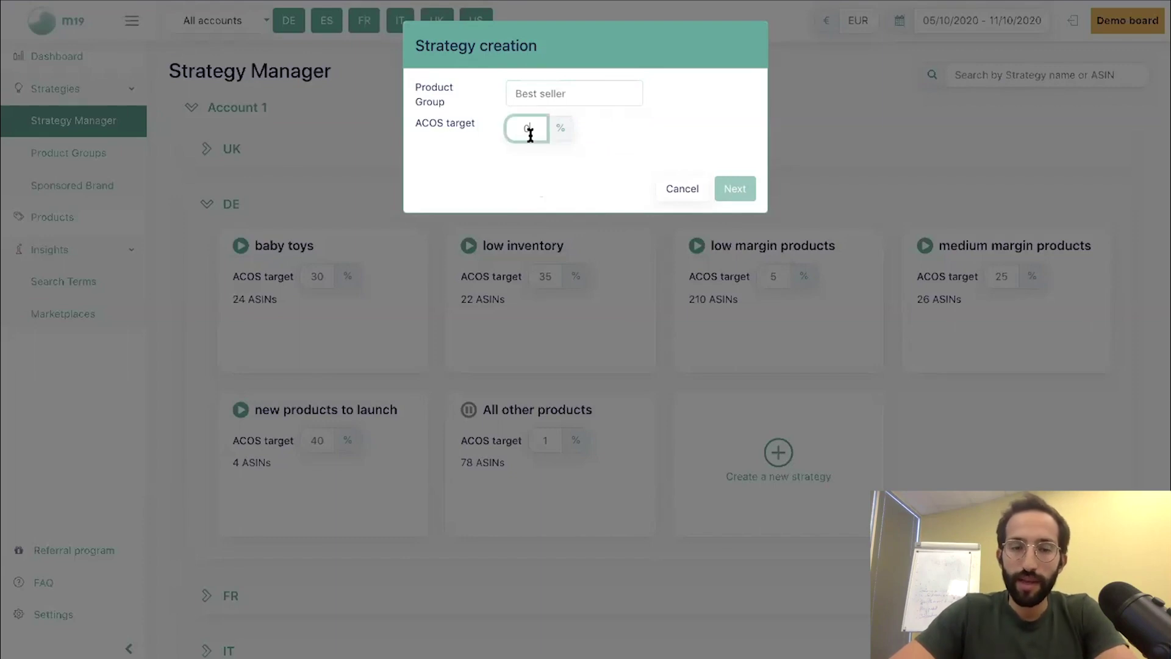
double_click(519, 125)
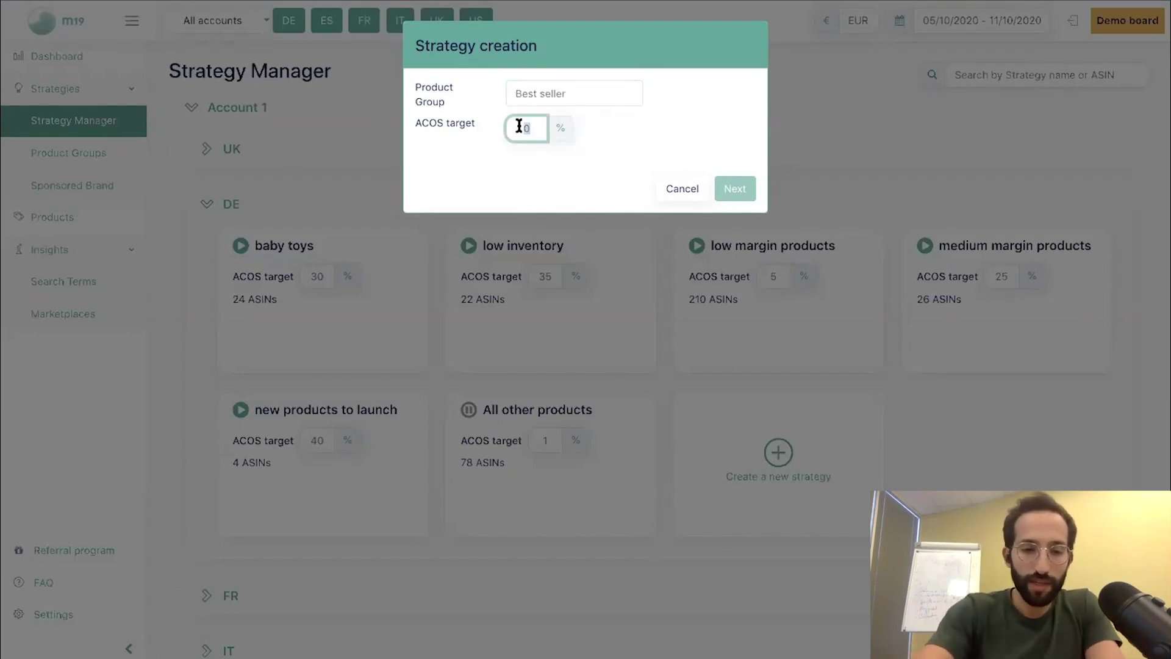
type("12")
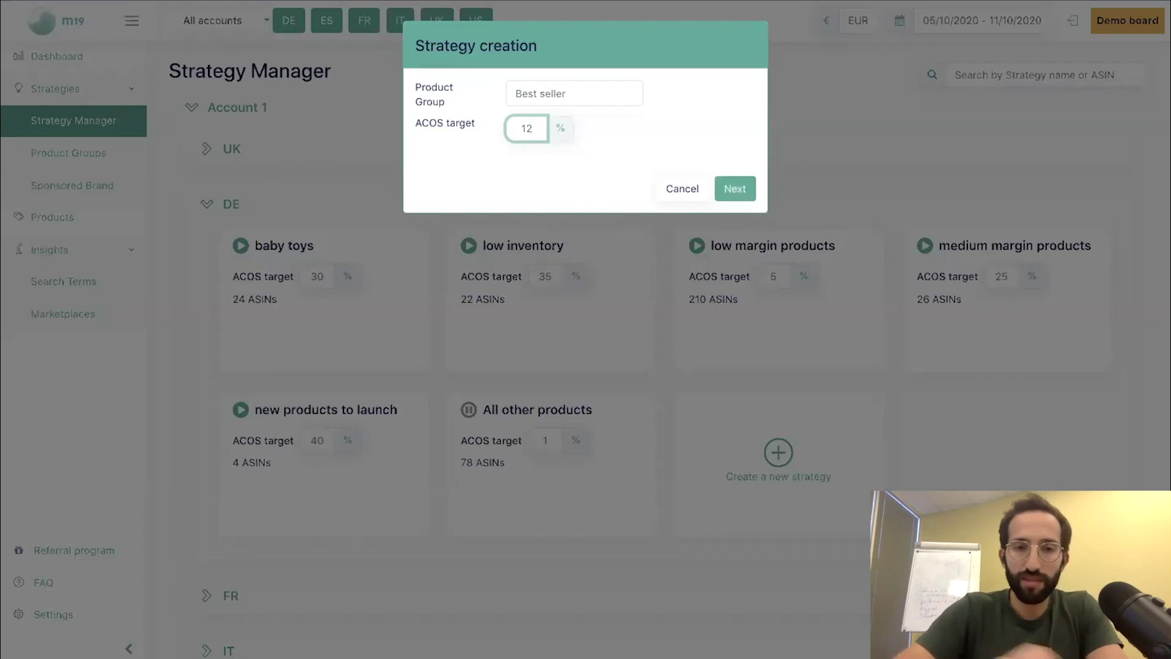
left_click(730, 191)
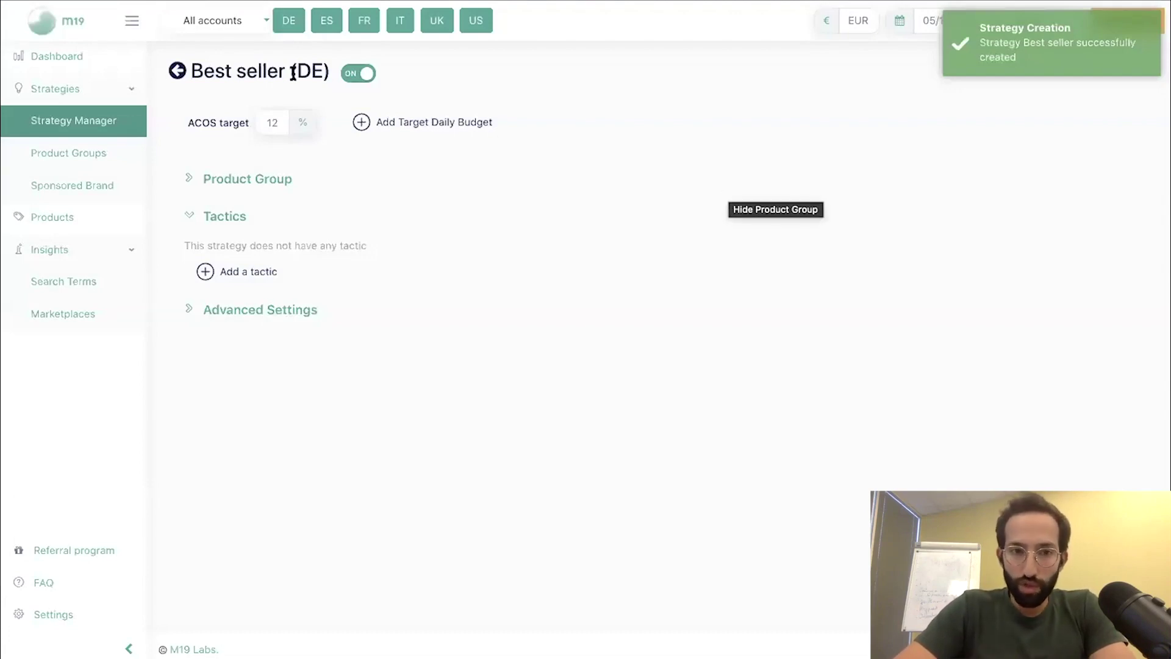
Step: Check the product group contents of the Best seller (DE) strategy and return to the Strategy Manager overview
left_click(224, 184)
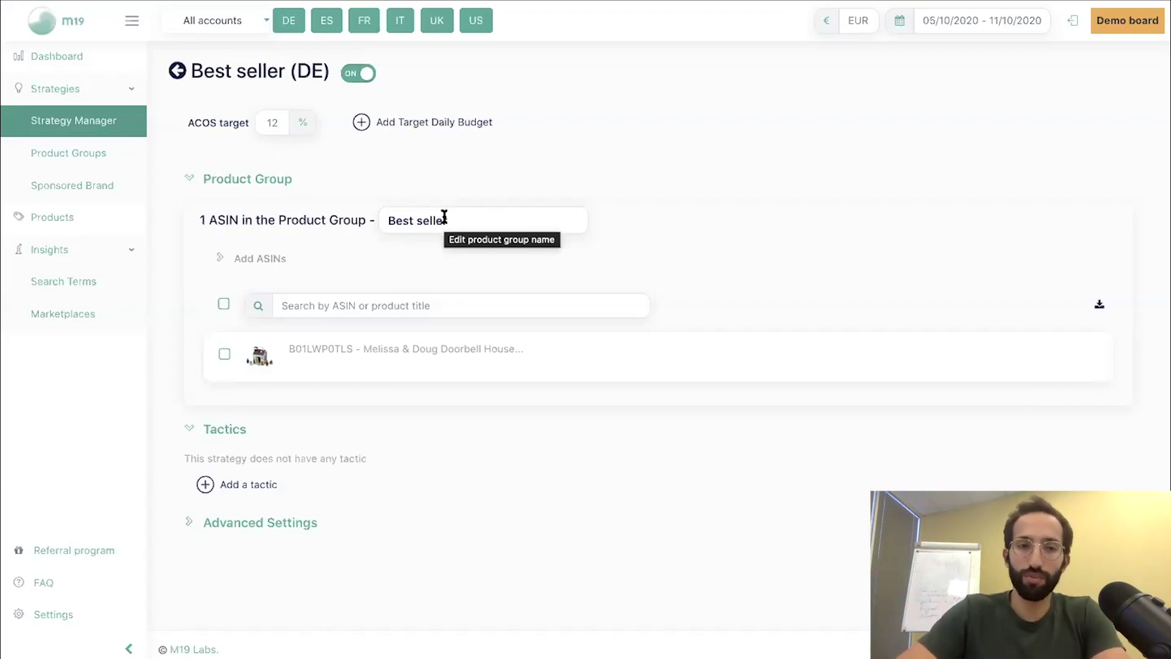
left_click(178, 71)
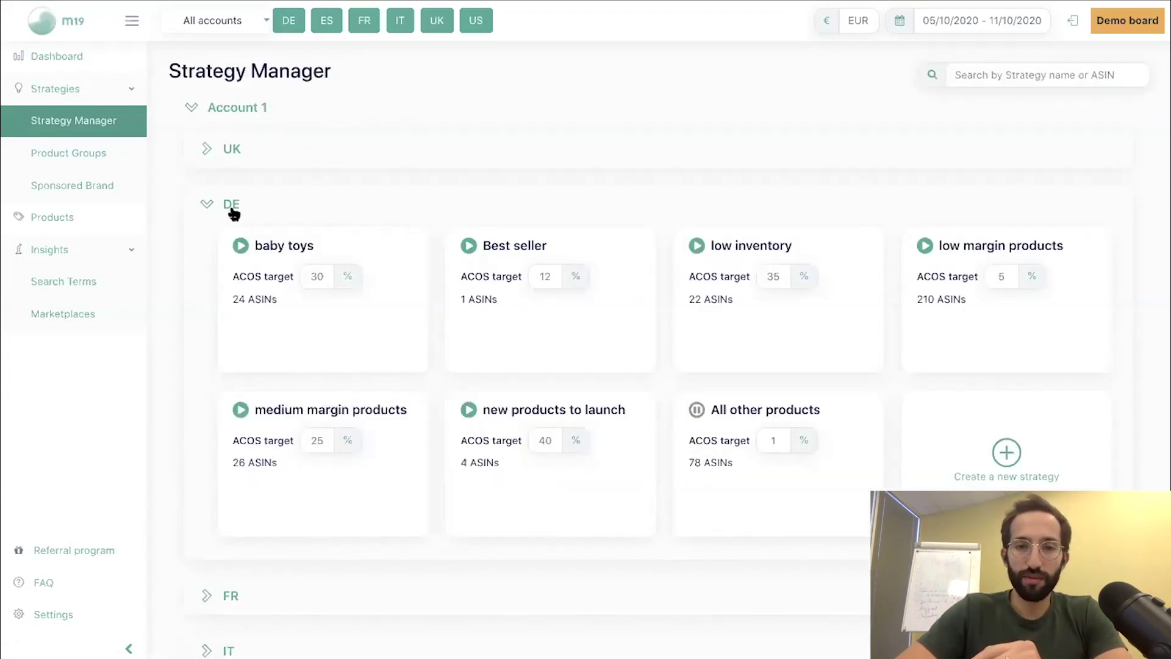
mouse_move(625, 254)
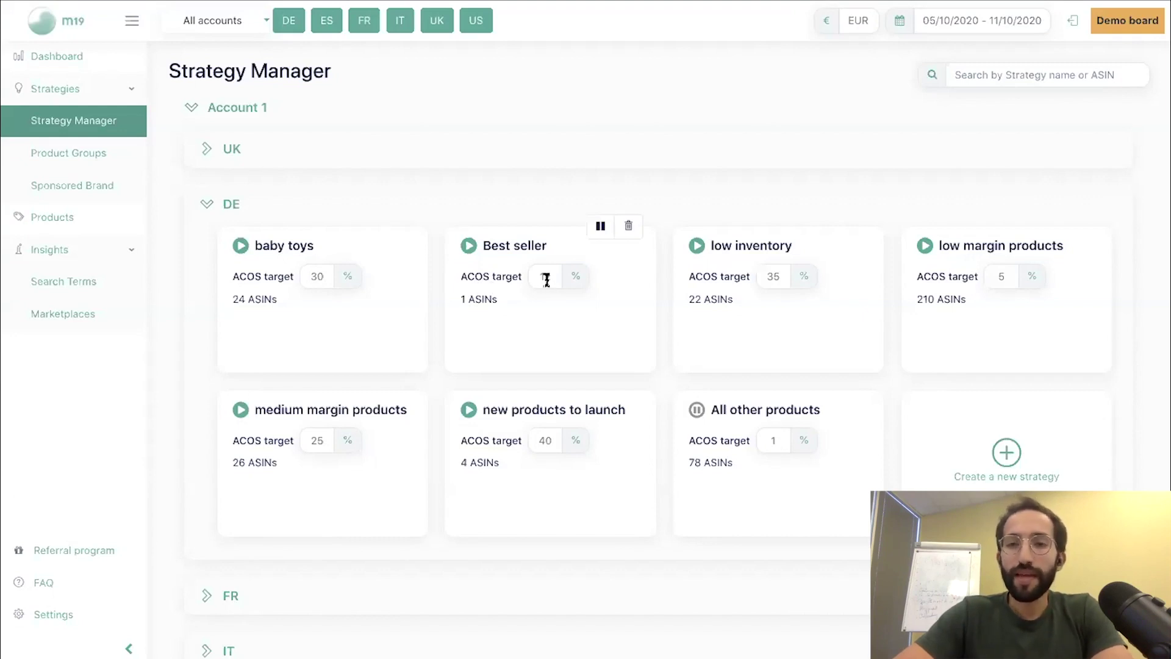
Step: Set the ACOS target of the DE low inventory strategy to 3% and save it
double_click(771, 278)
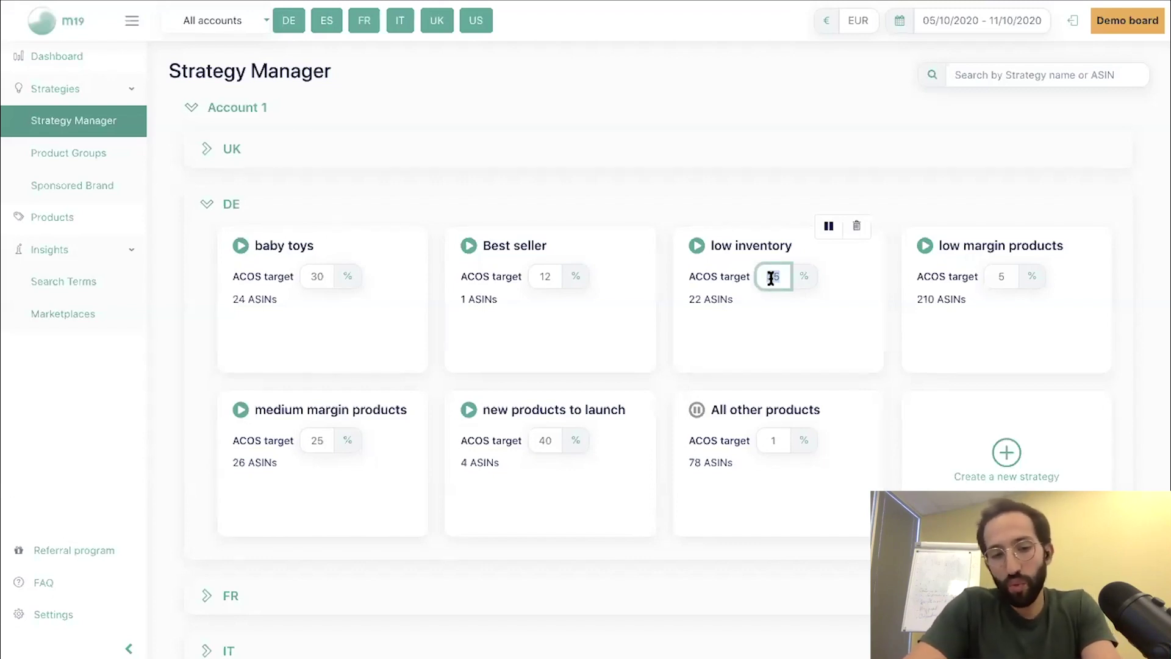
type("3")
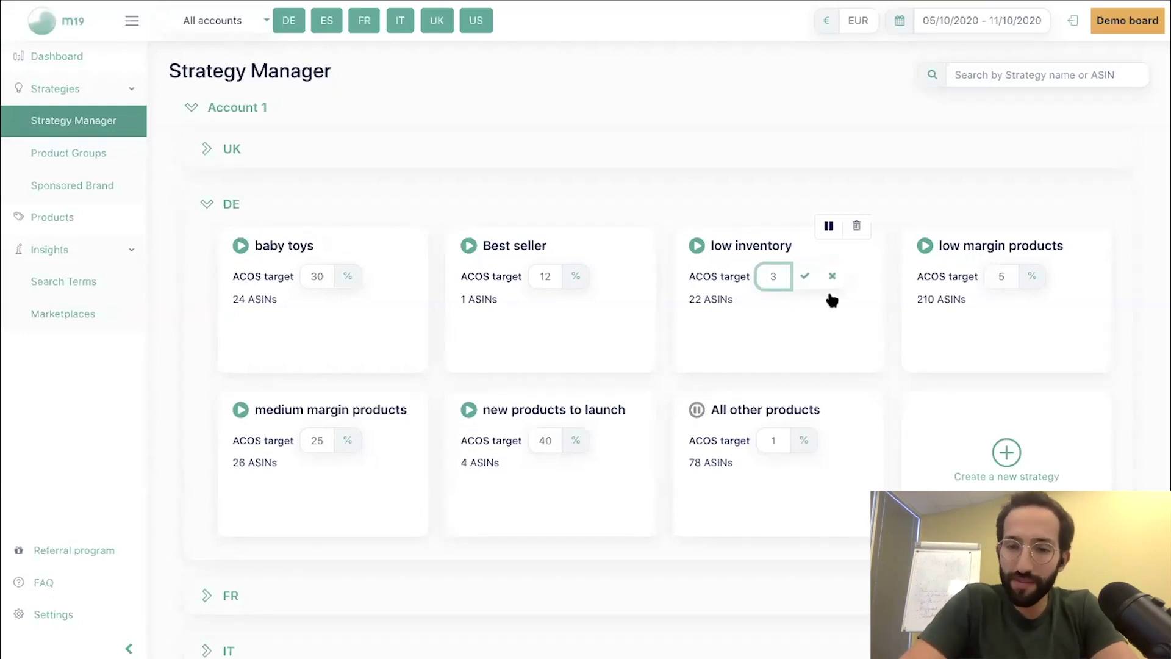
left_click(806, 283)
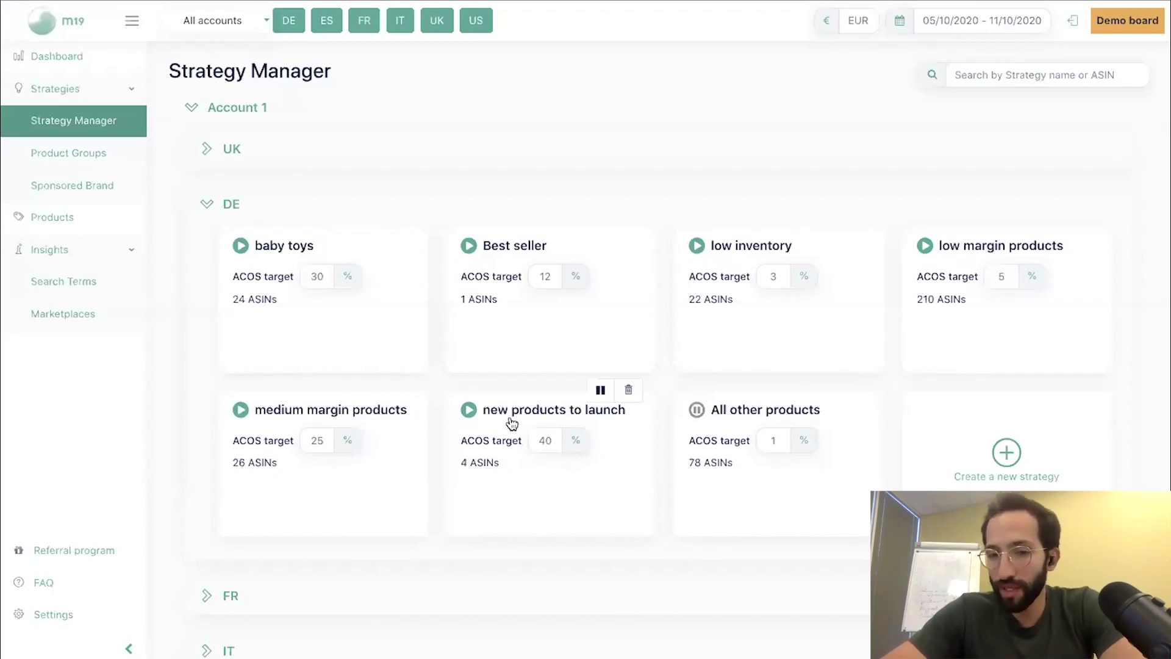
Step: Add a new Product & Keyword targeting tactic named "High volume keywords" to the DE new products to launch strategy
left_click(552, 440)
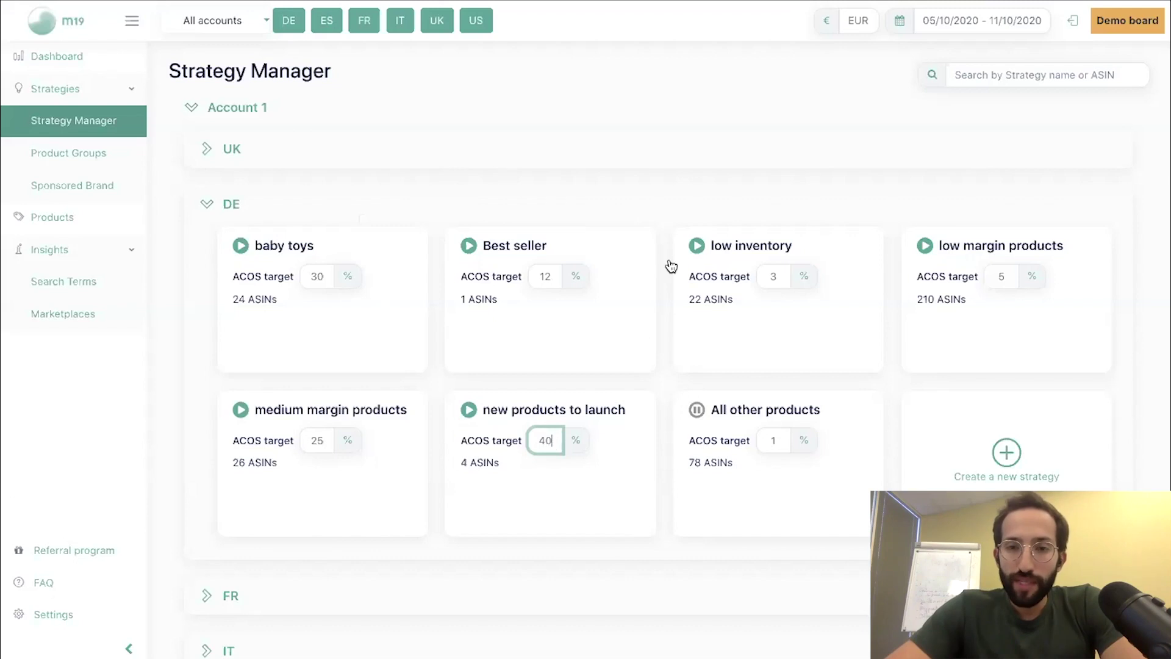
left_click(518, 475)
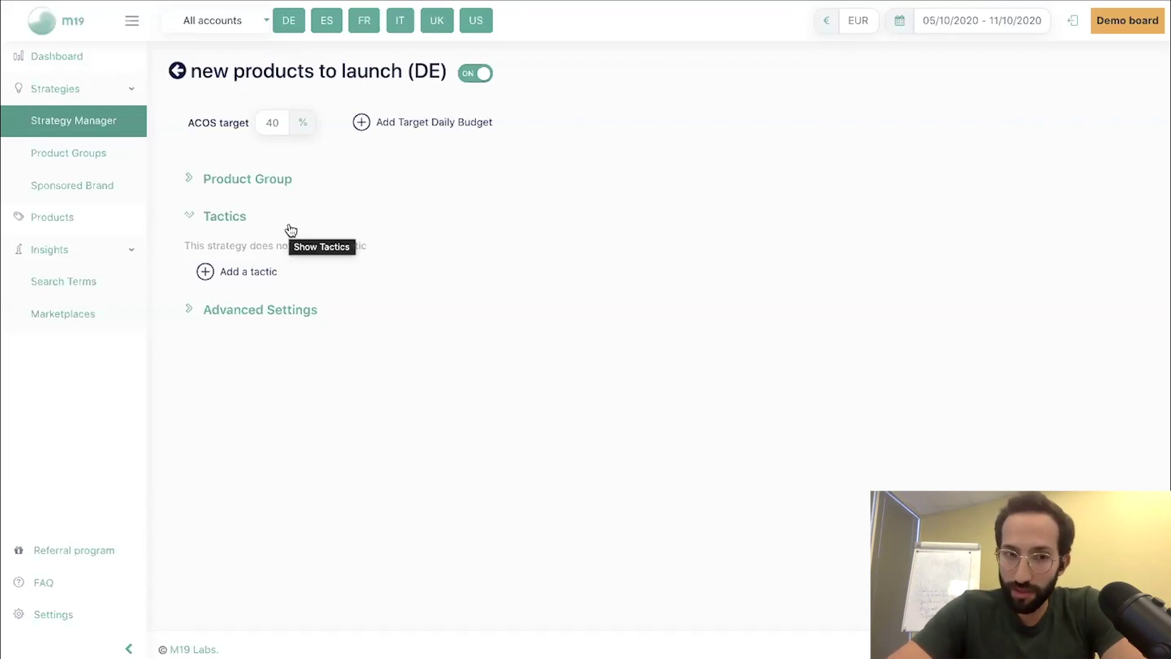
left_click(249, 273)
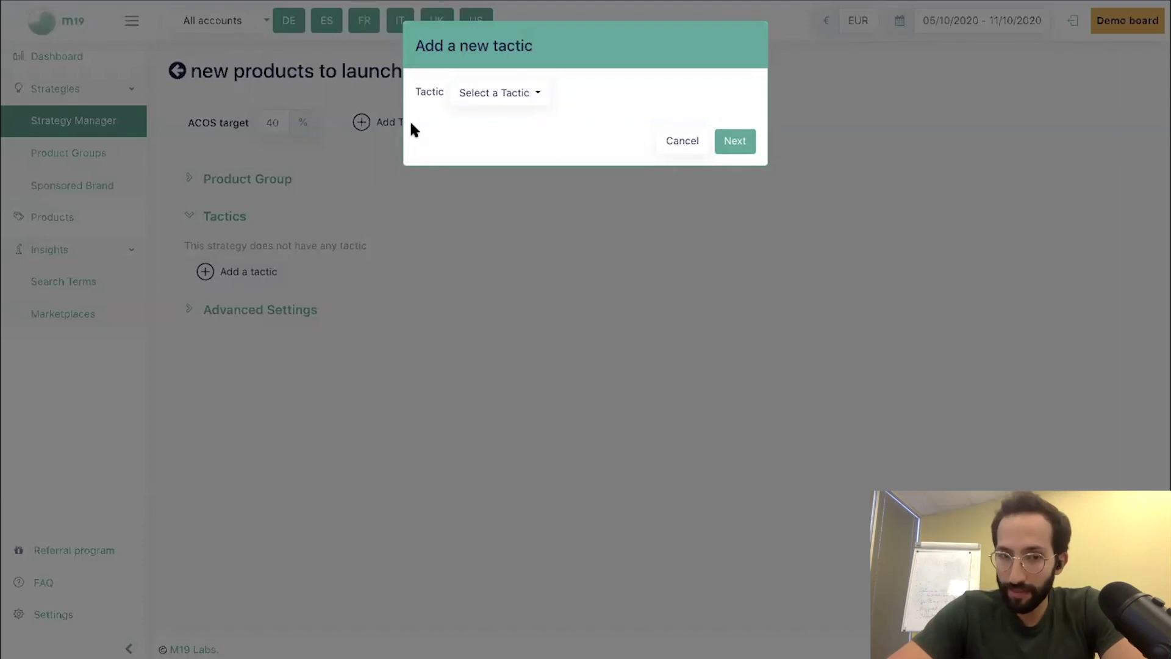
left_click(506, 97)
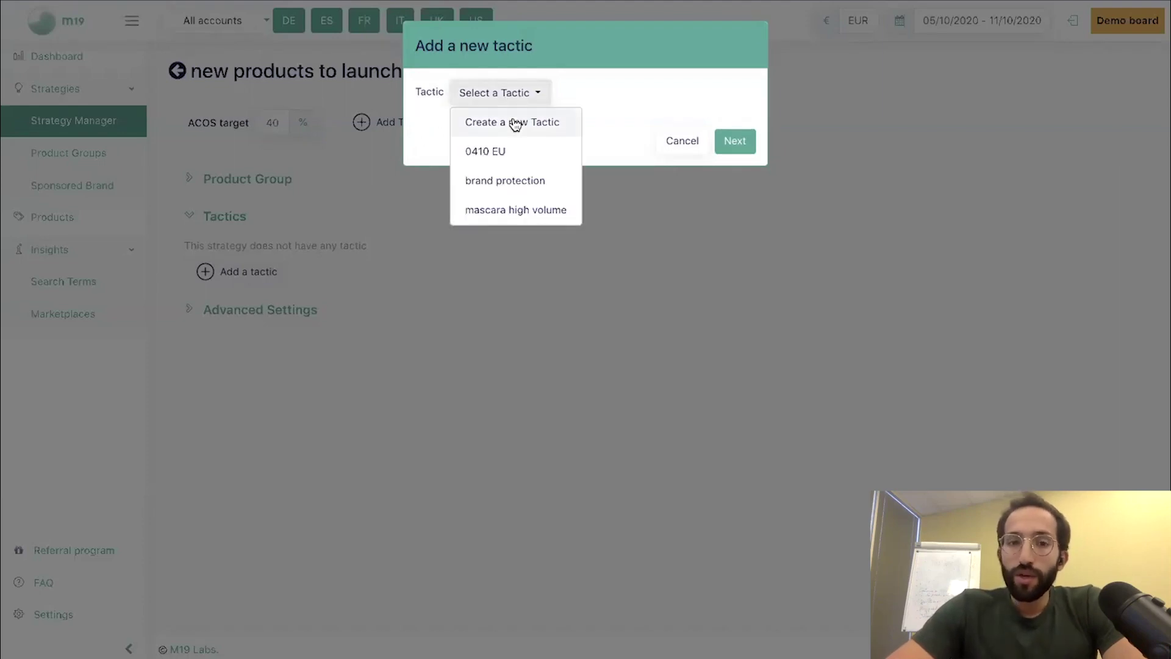
left_click(515, 123)
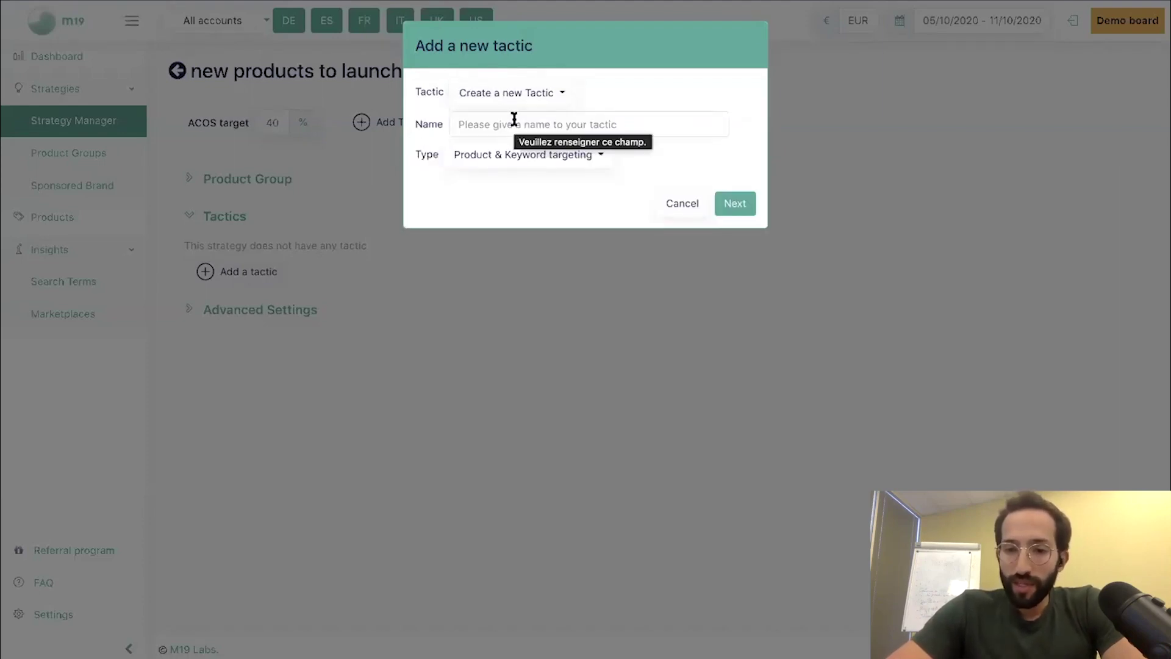
left_click(514, 121)
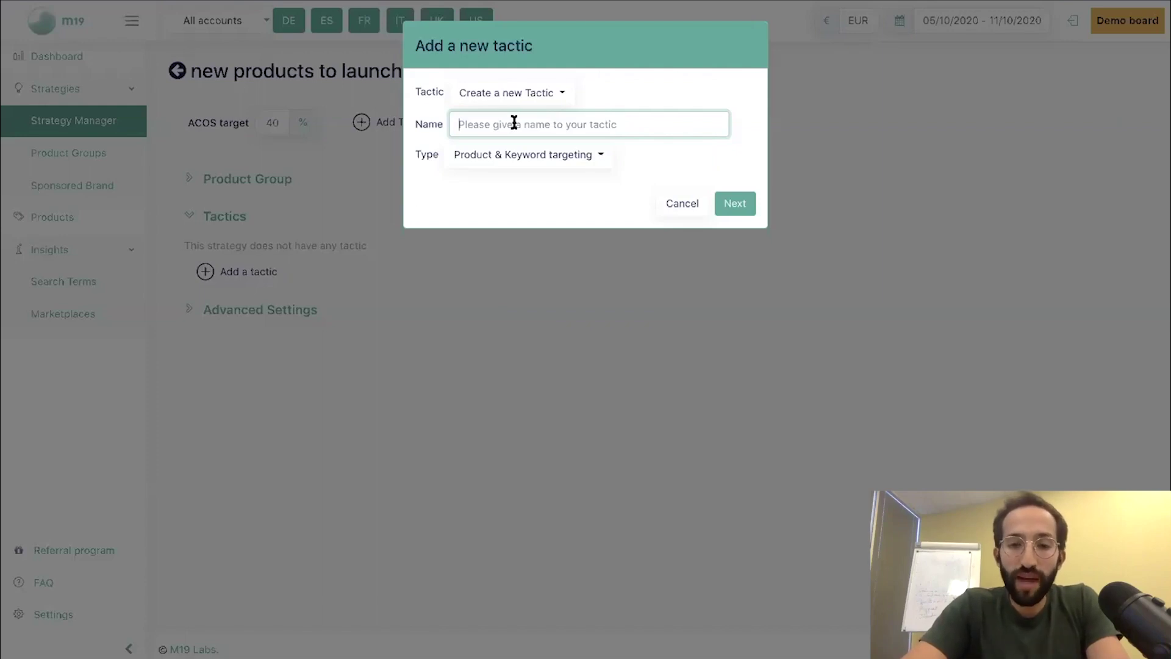
type("High volume ")
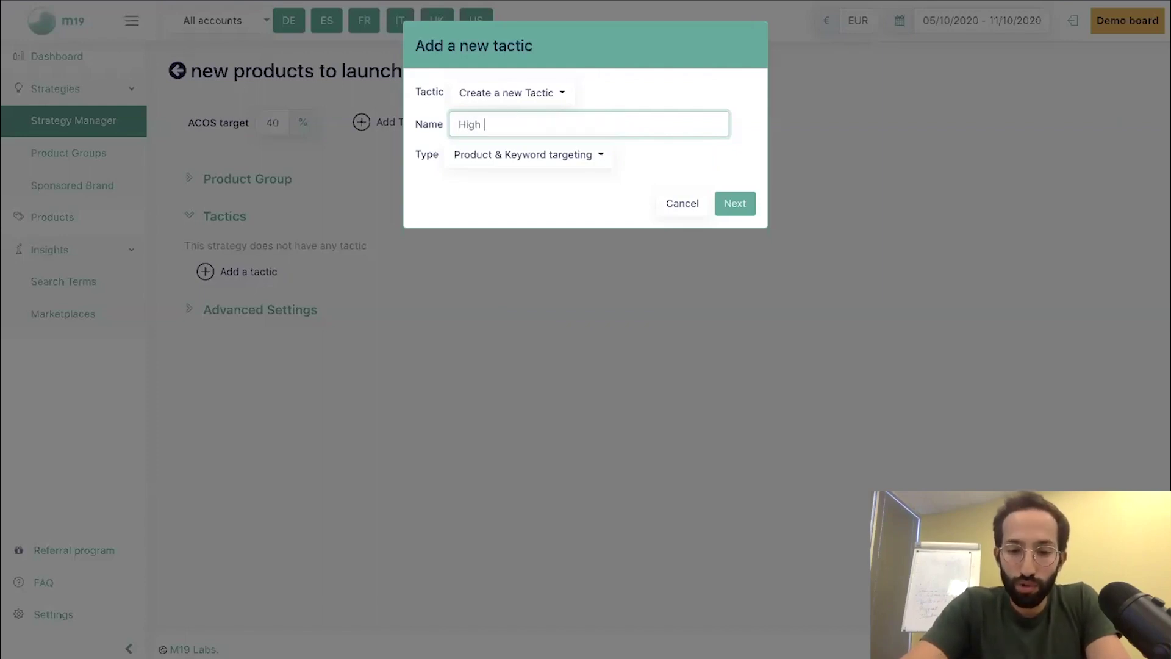
type("keywords")
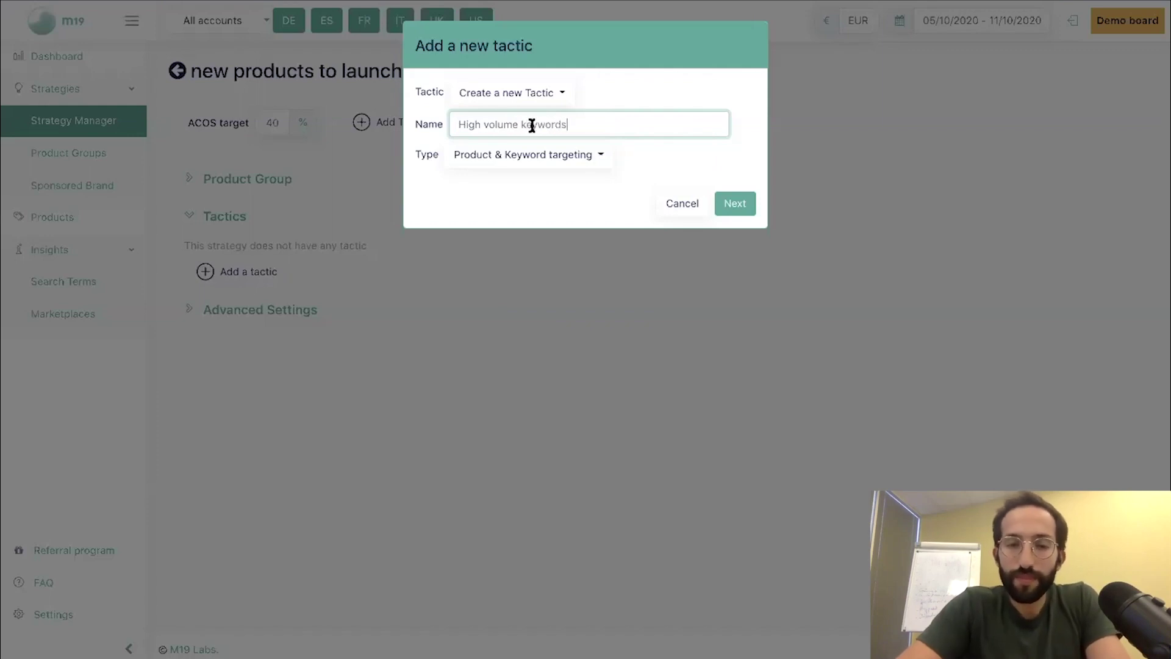
left_click(741, 203)
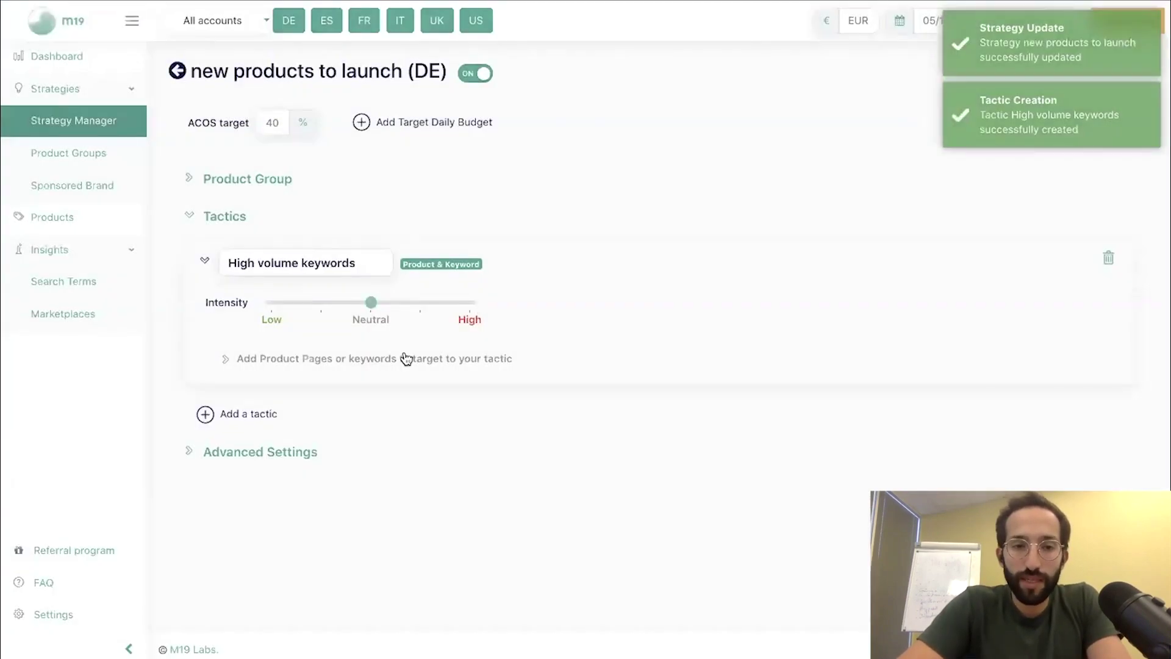
Step: Add "montessori" as a phrase-match keyword to target in the High volume keywords tactic
left_click(406, 358)
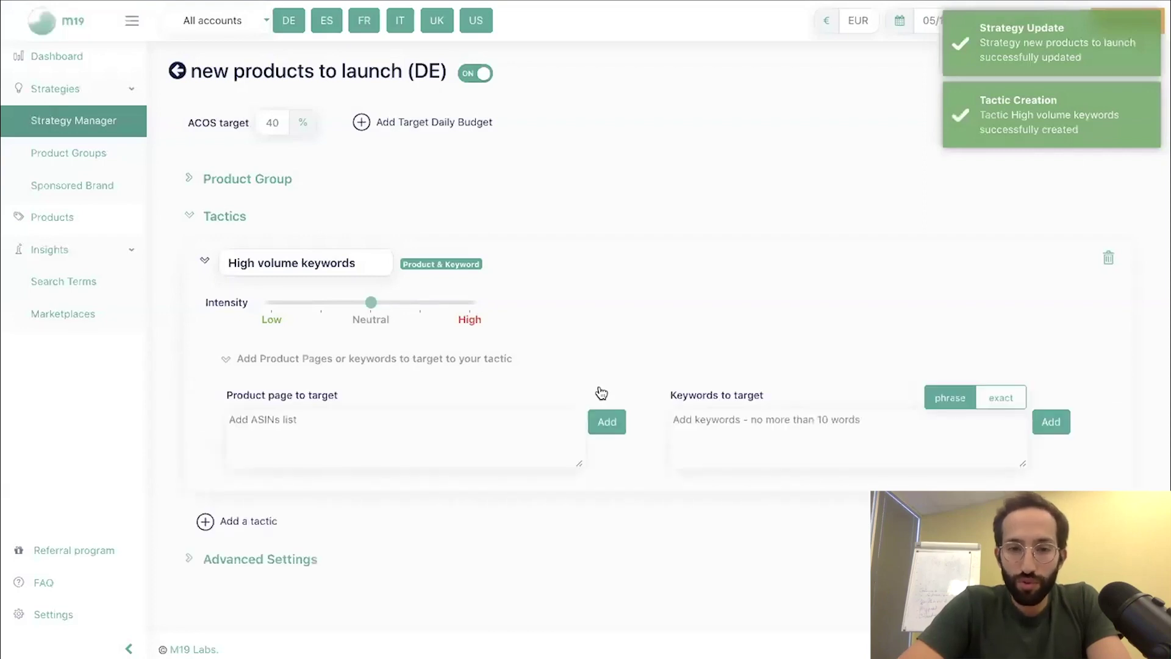
left_click(682, 421)
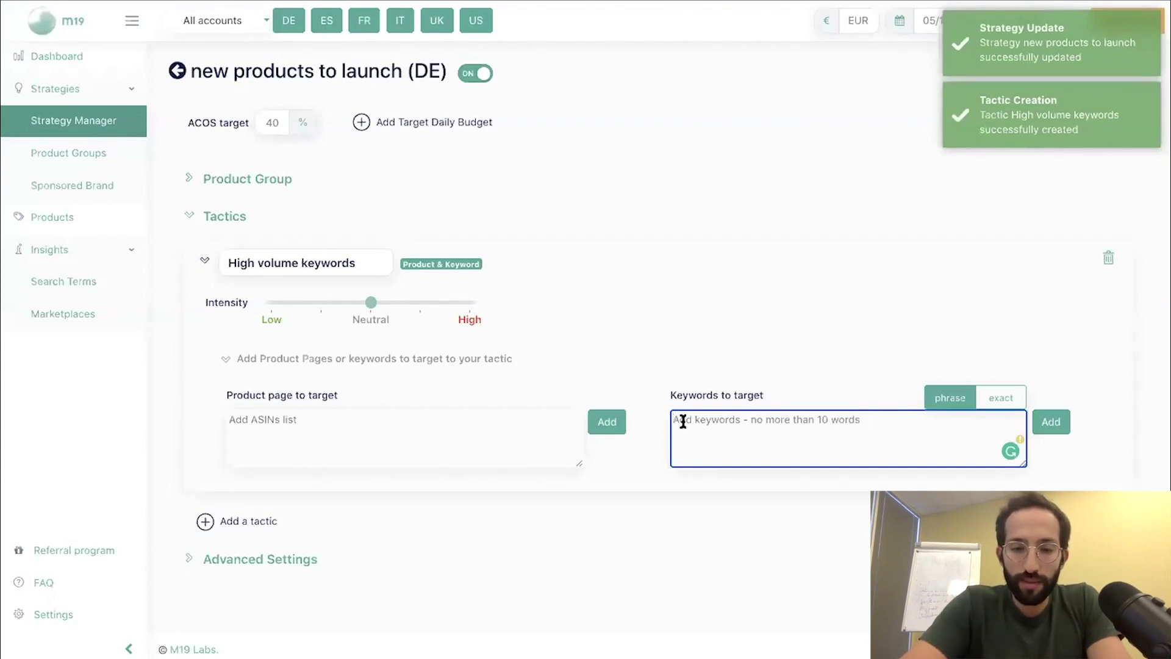
type("montesso")
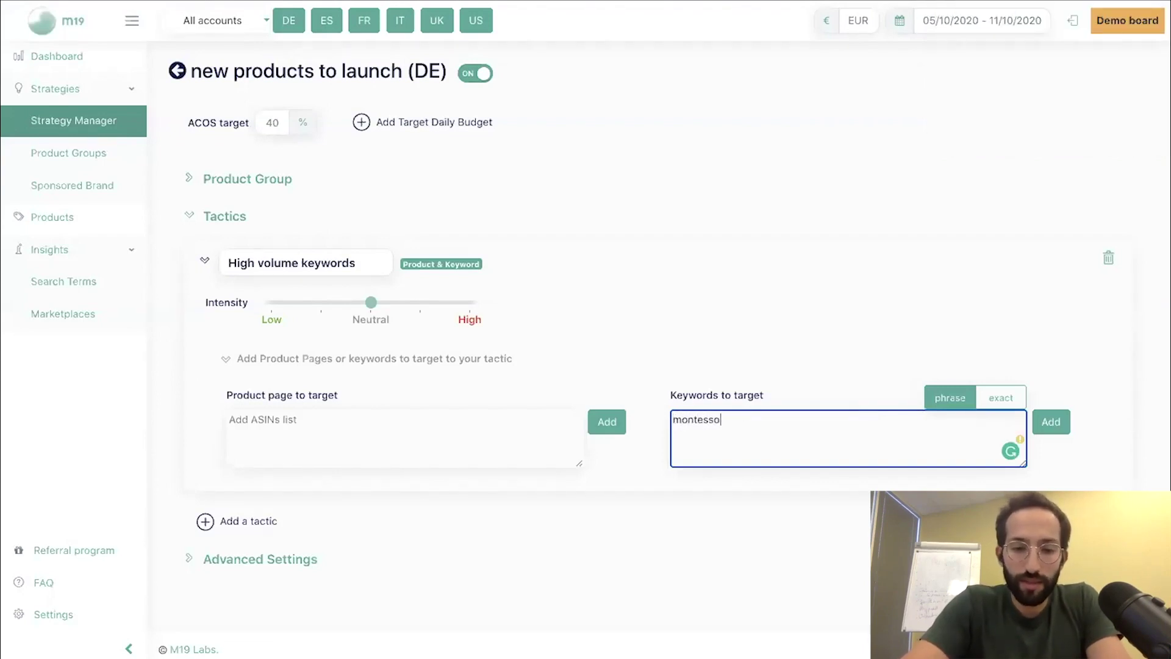
type("ri")
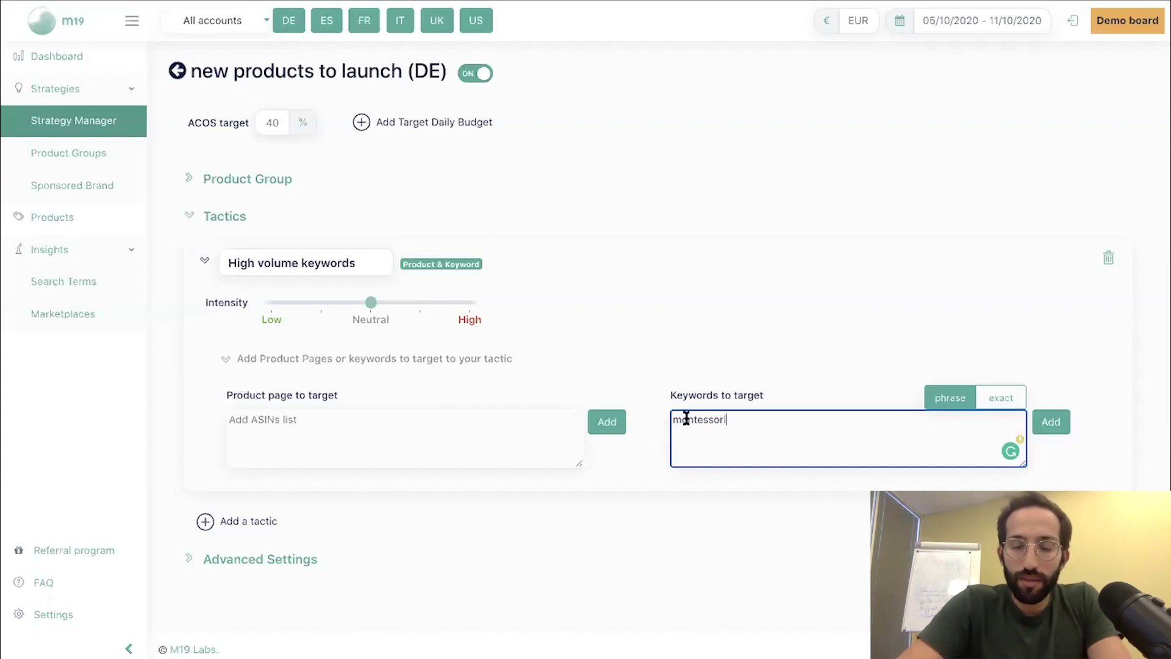
left_click(1049, 423)
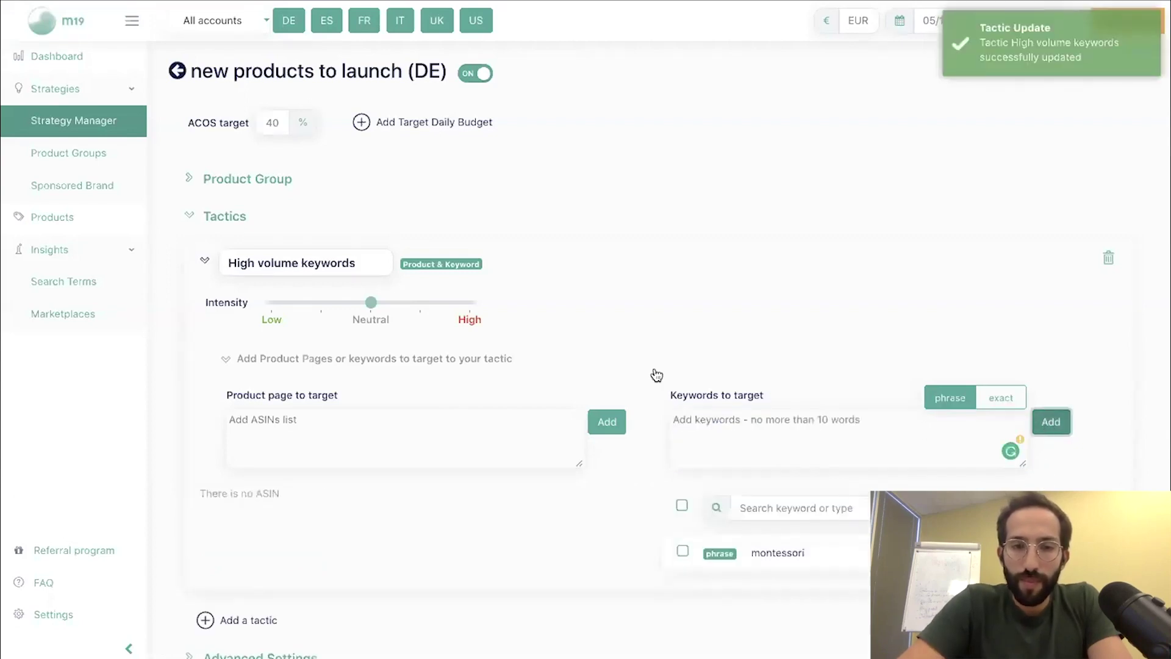
Step: Add ASIN B01LWP0TLS as a product page to target in the tactic, and dismiss the Grammarly sign-in prompt
left_click(297, 431)
type("B01LWP0TLS")
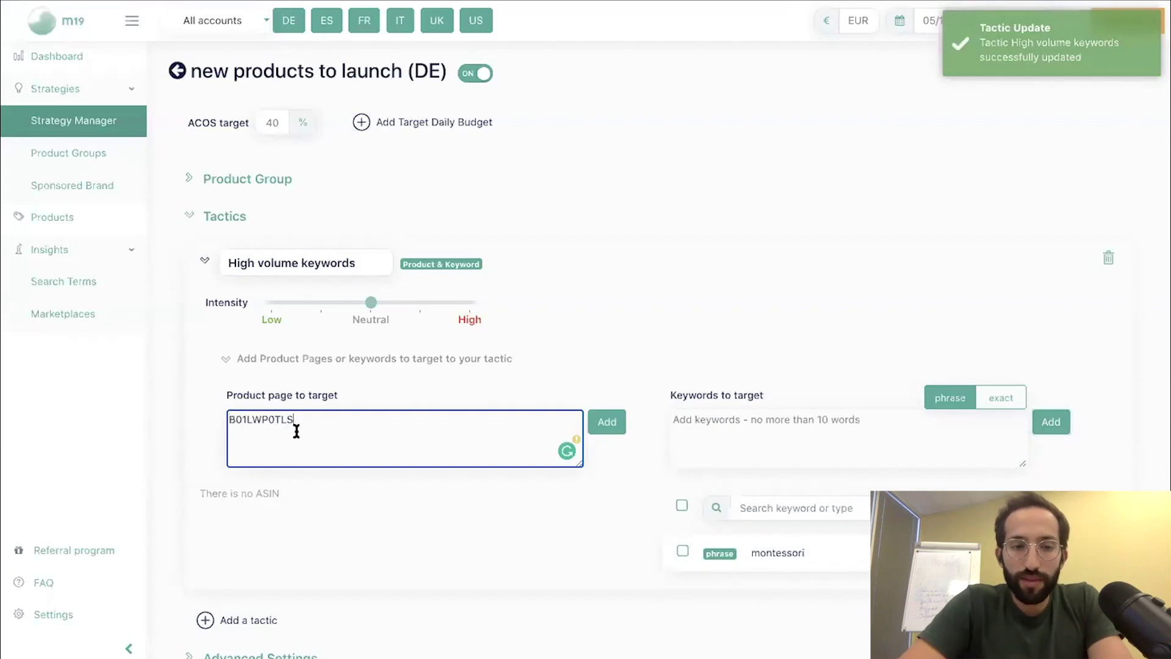
left_click(566, 450)
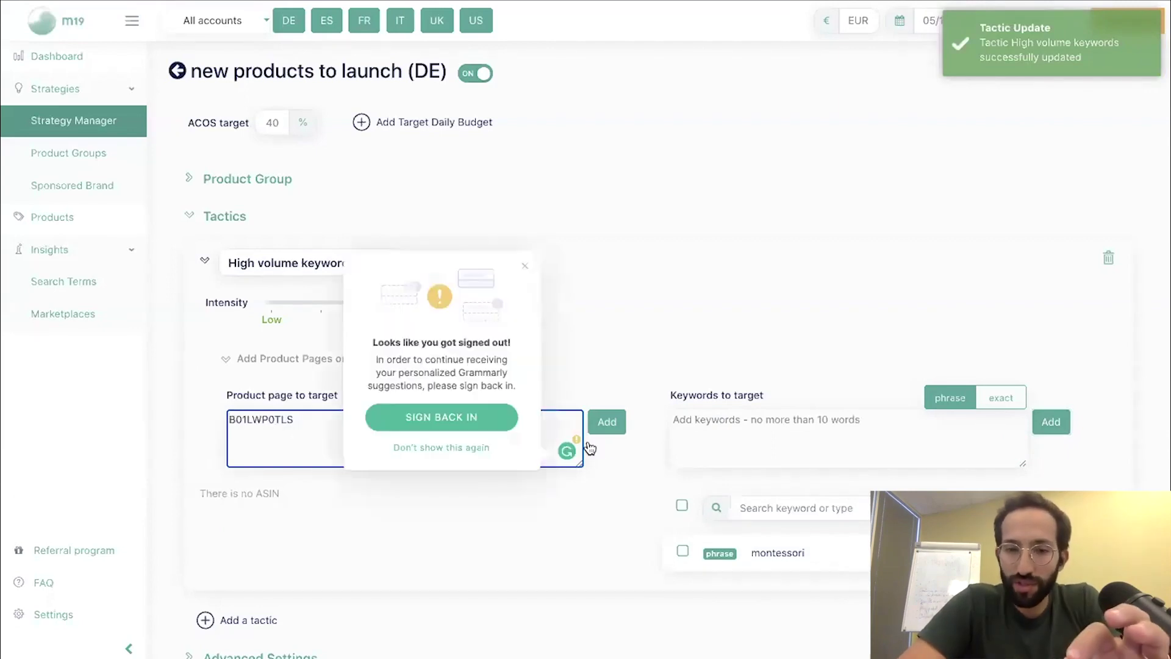
left_click(622, 425)
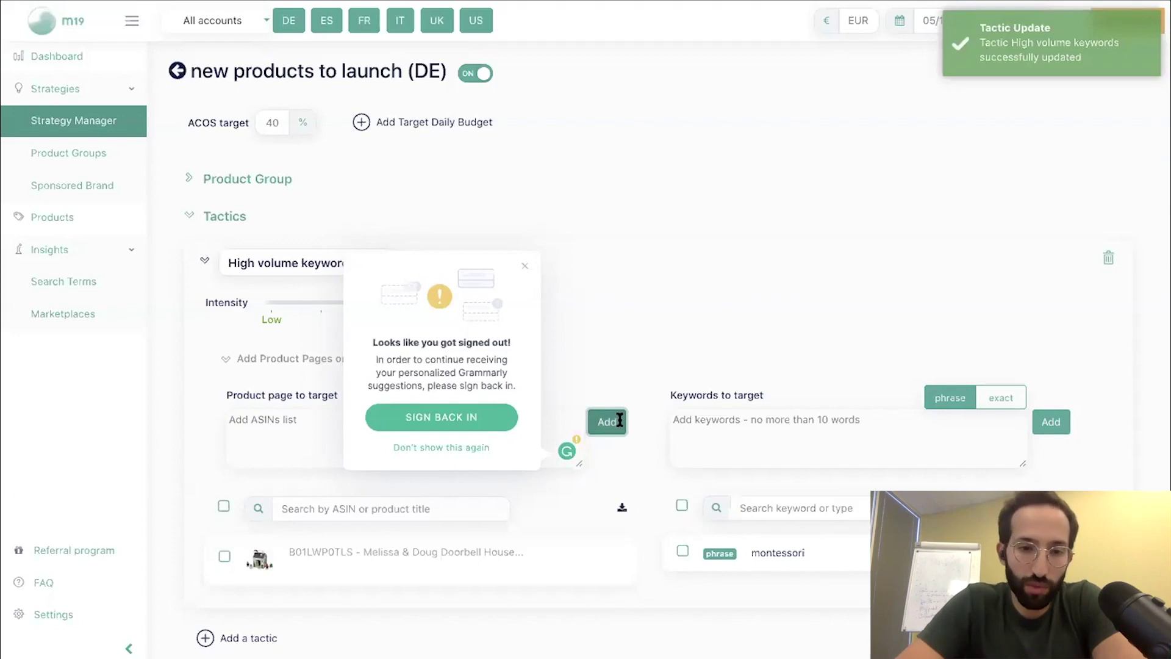
scroll(476, 511, "down", 1)
scroll(476, 511, "down", 1)
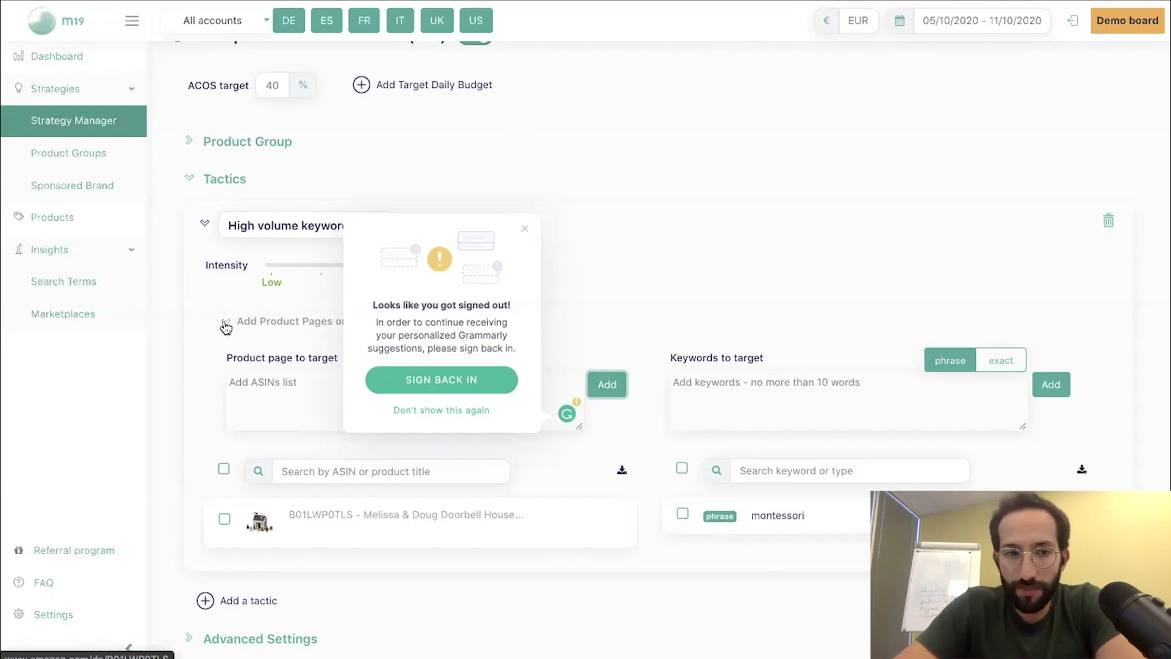
left_click(525, 232)
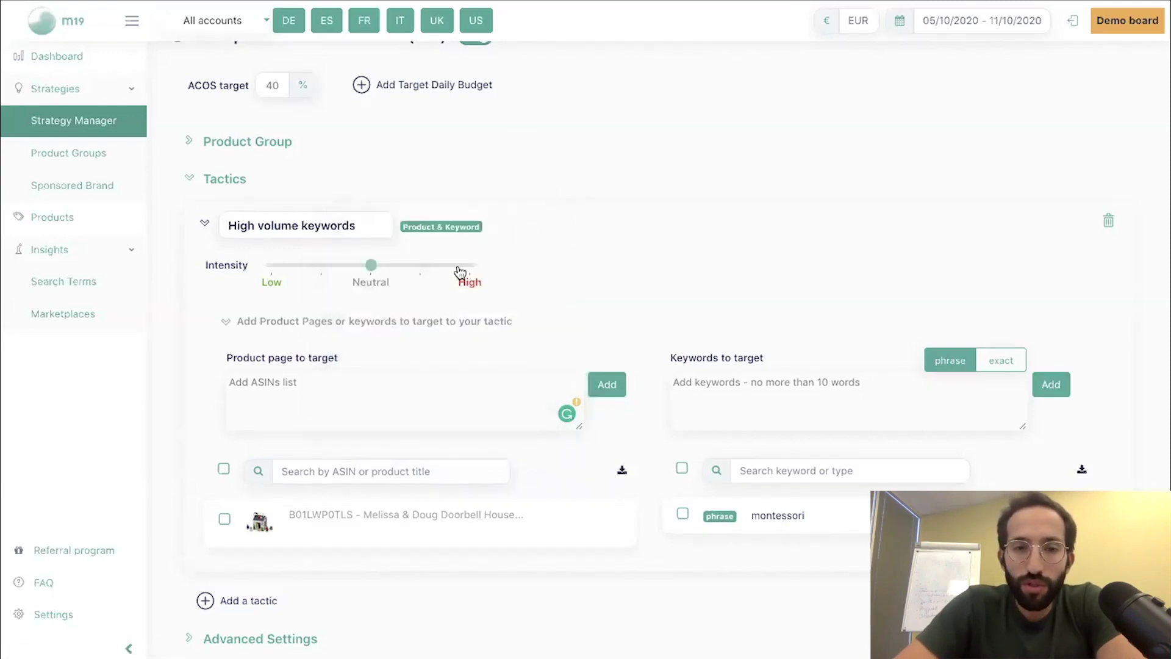
Step: Try the High volume keywords tactic's intensity at High, Low and Neutral, and set it midway between Neutral and High
left_click_drag(373, 268, 467, 269)
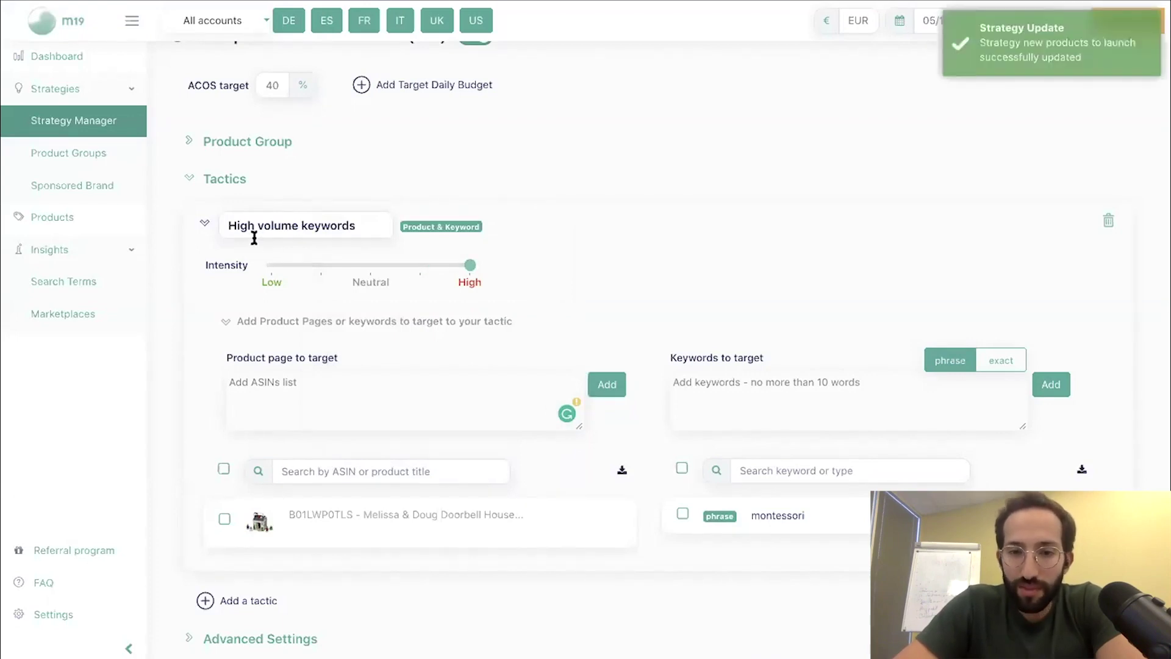
left_click(206, 225)
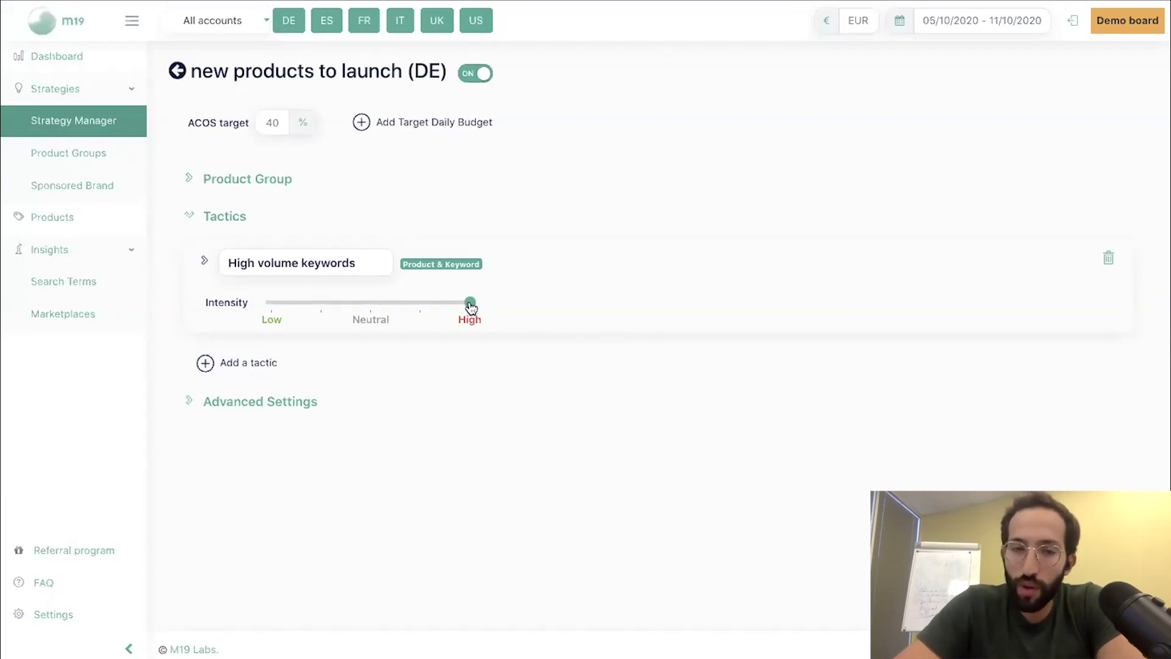
left_click_drag(471, 305, 274, 304)
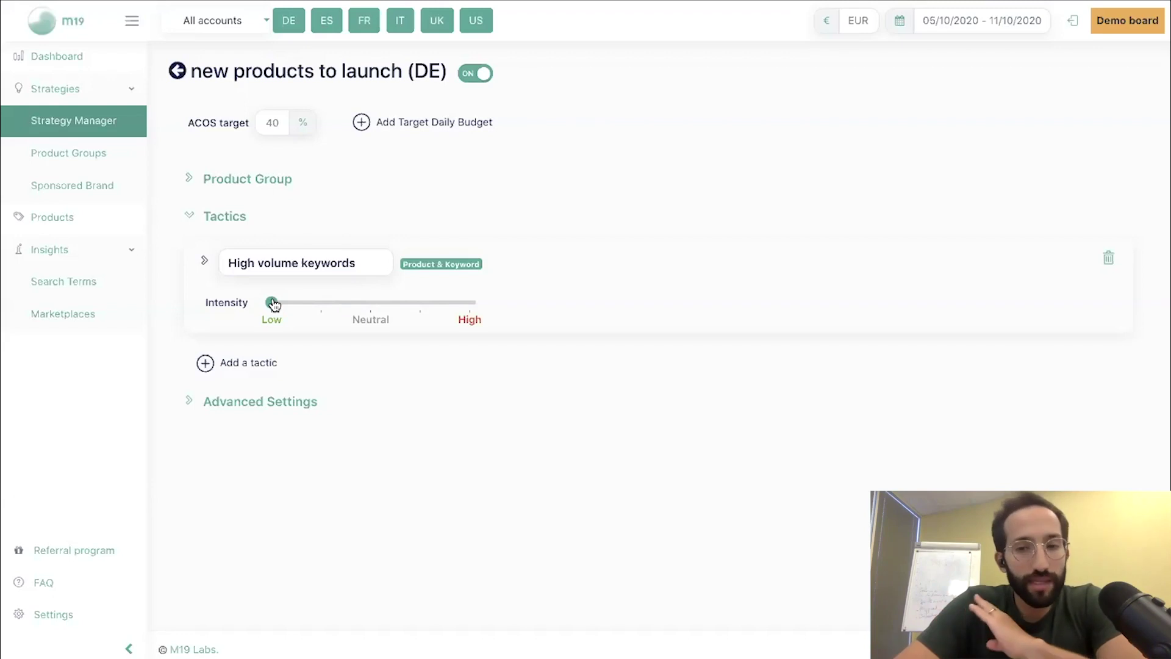
left_click_drag(273, 303, 368, 303)
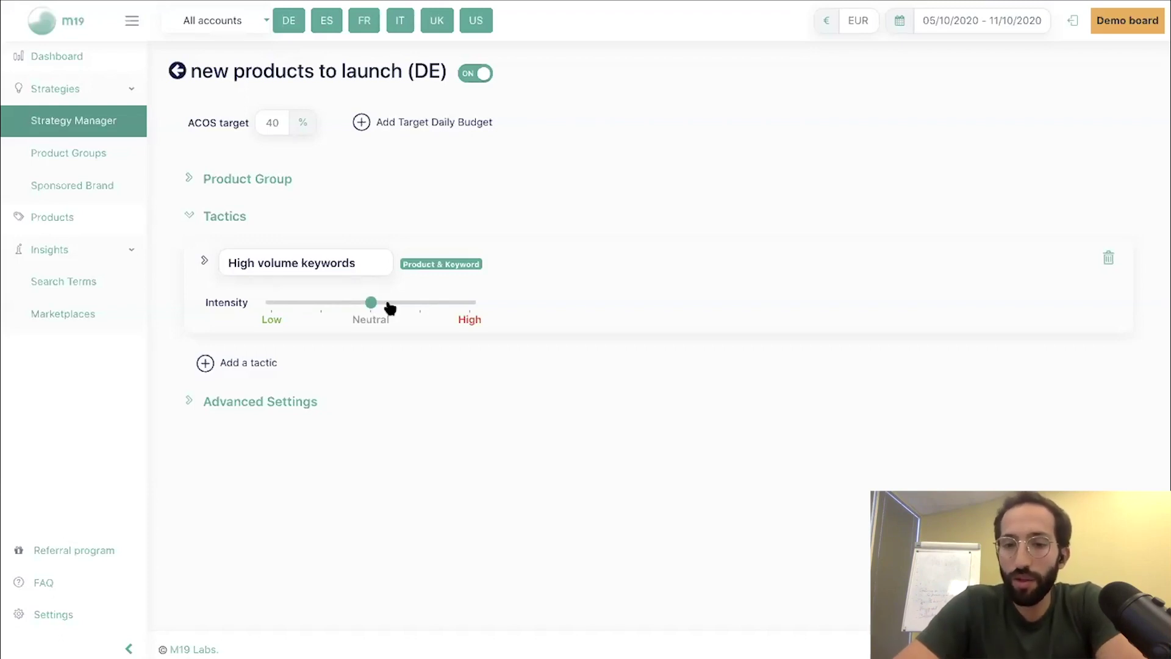
left_click(420, 303)
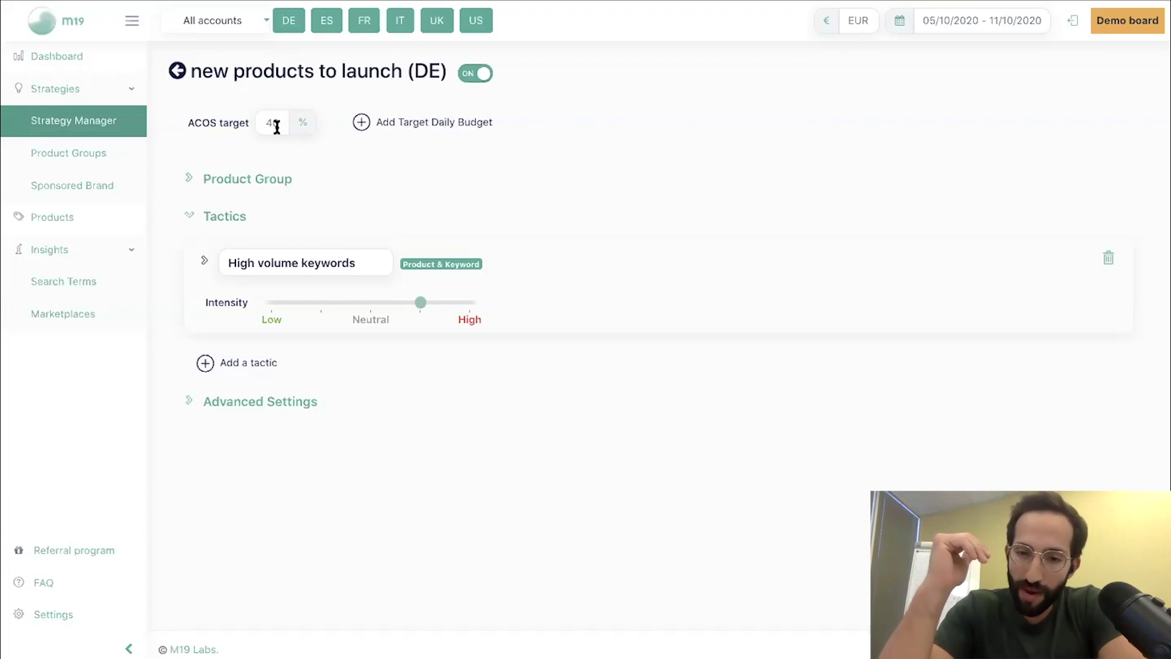
Step: Add a target daily budget of €200 to the new products to launch strategy and save it
left_click(399, 119)
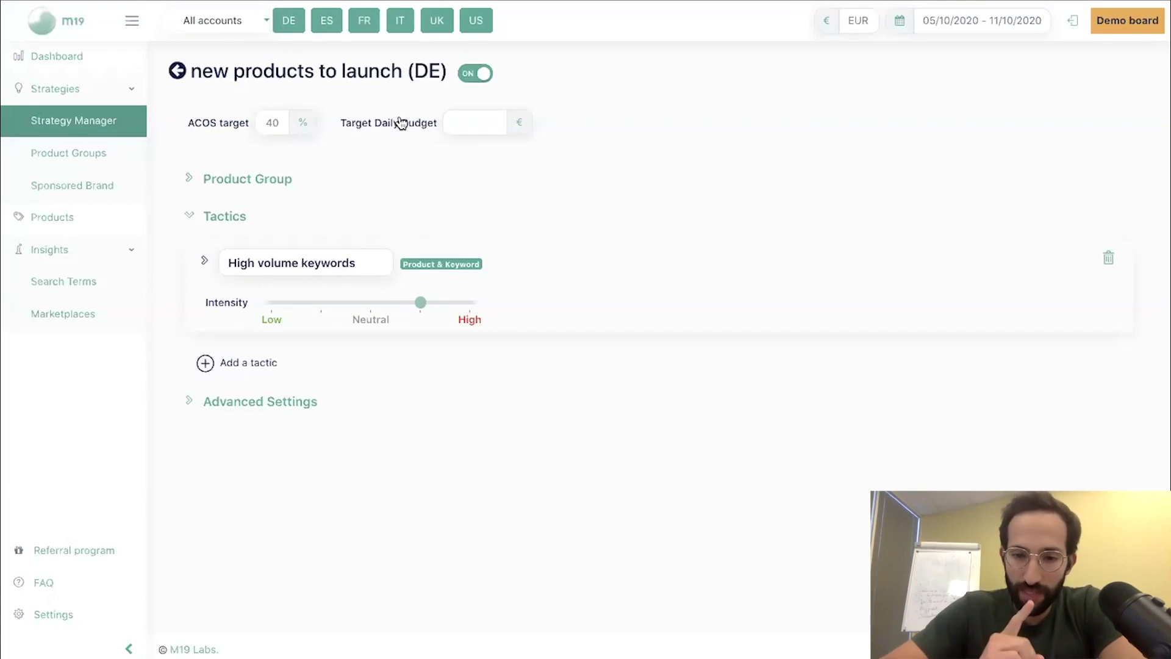
left_click(475, 122)
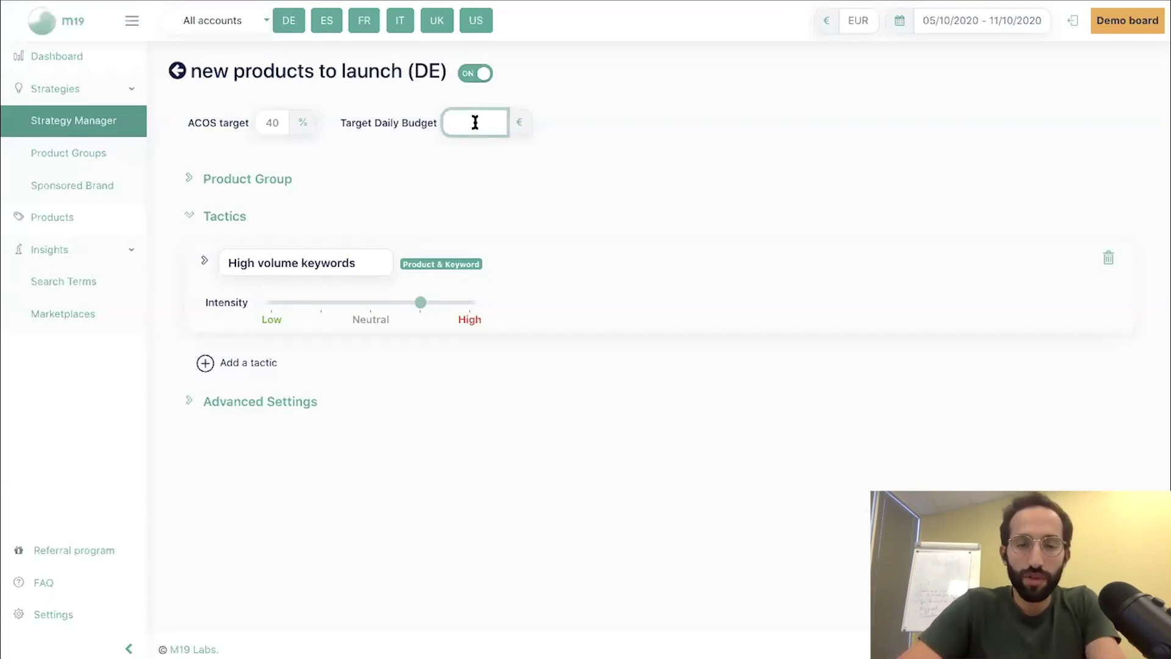
type("200")
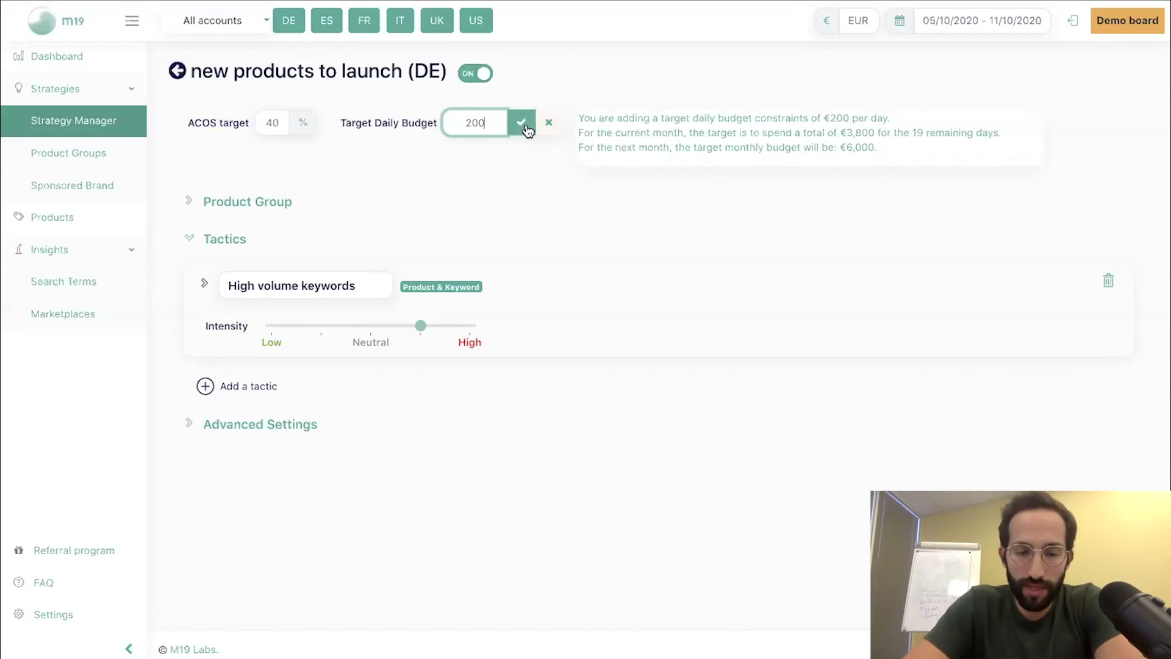
left_click(521, 122)
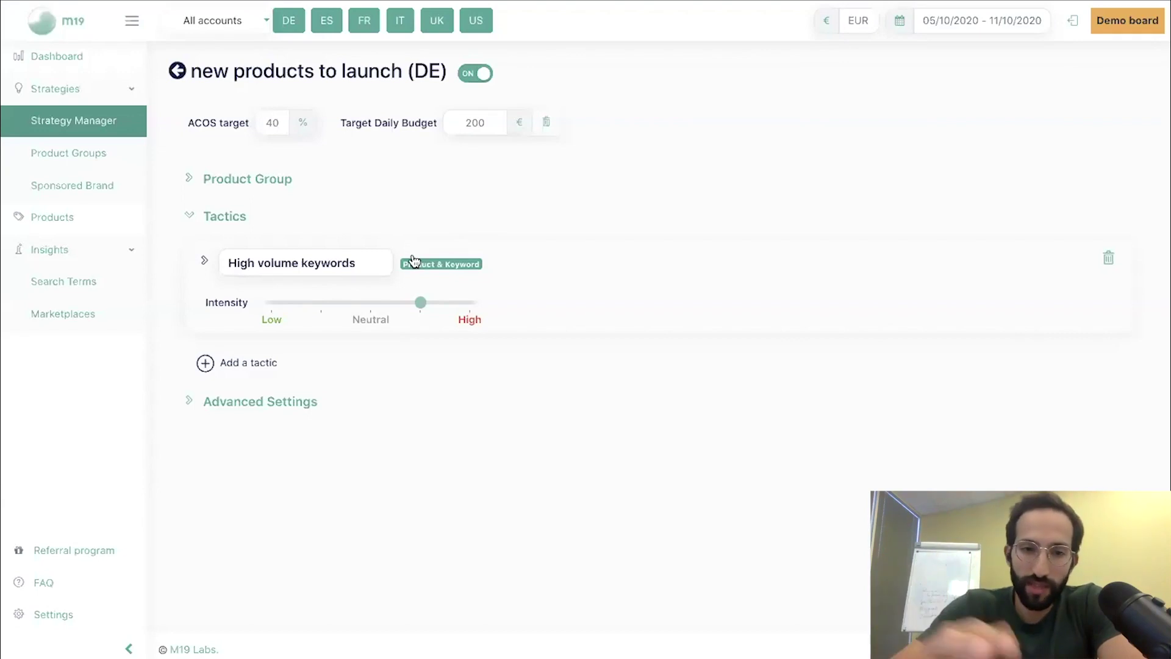
Step: Check the ASINs in the strategy's product group, and remove the strategy's target daily budget
left_click(280, 183)
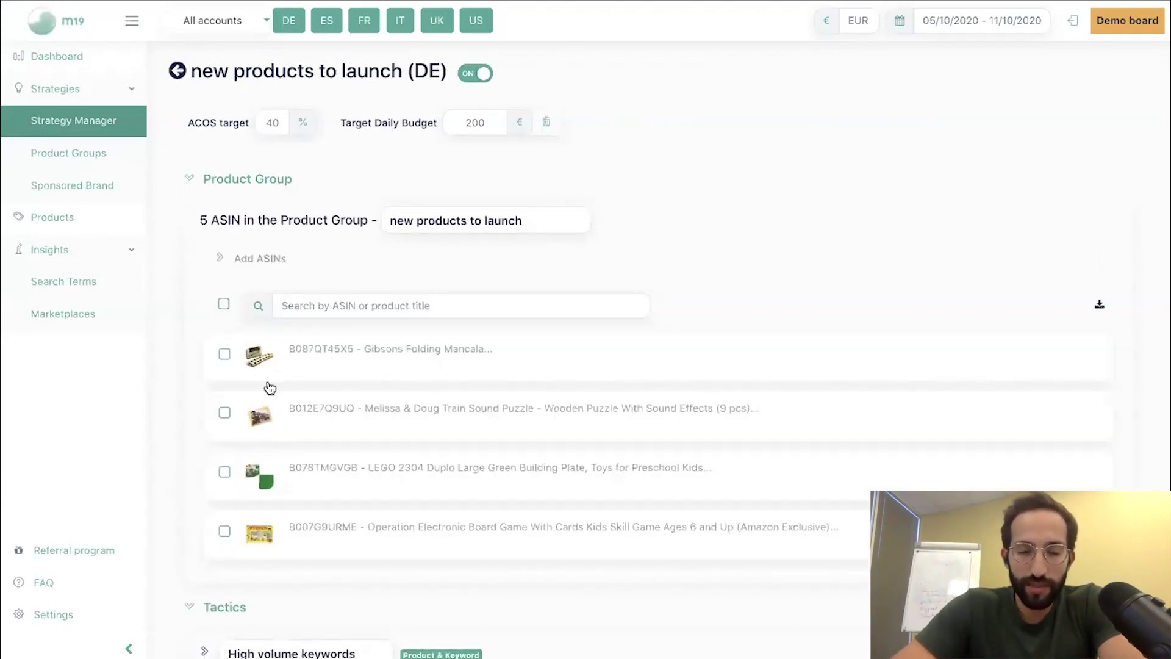
left_click(208, 176)
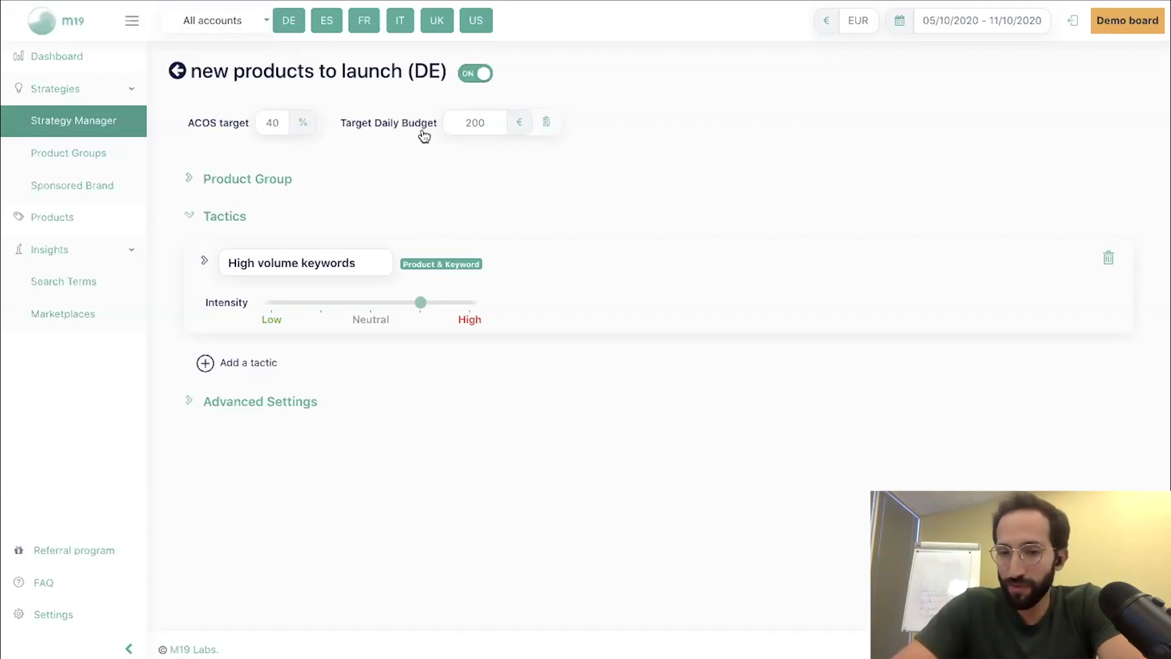
left_click(547, 122)
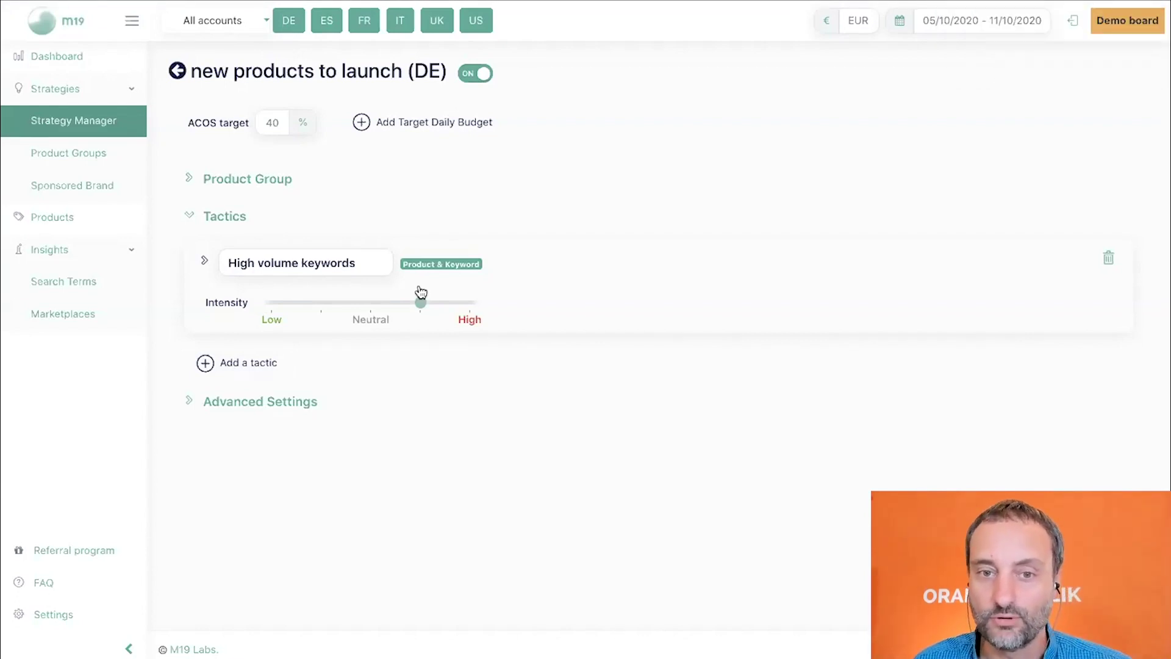
Step: Open the target daily budget entry again without a value, and switch the display currency to USD
left_click(452, 125)
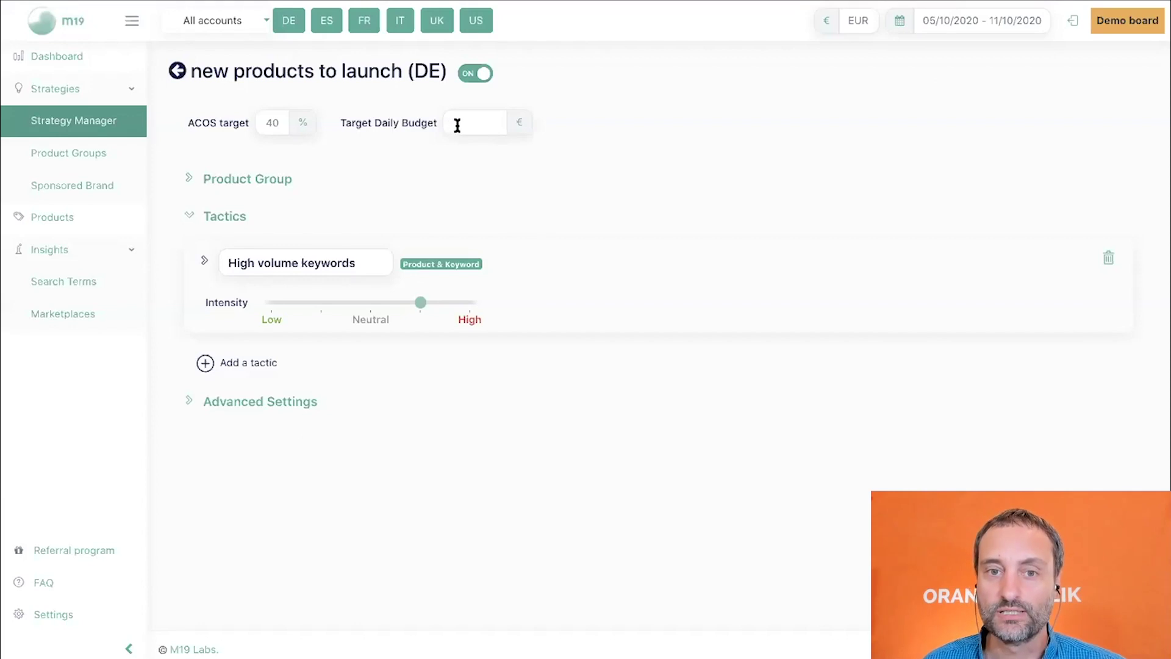
left_click(860, 18)
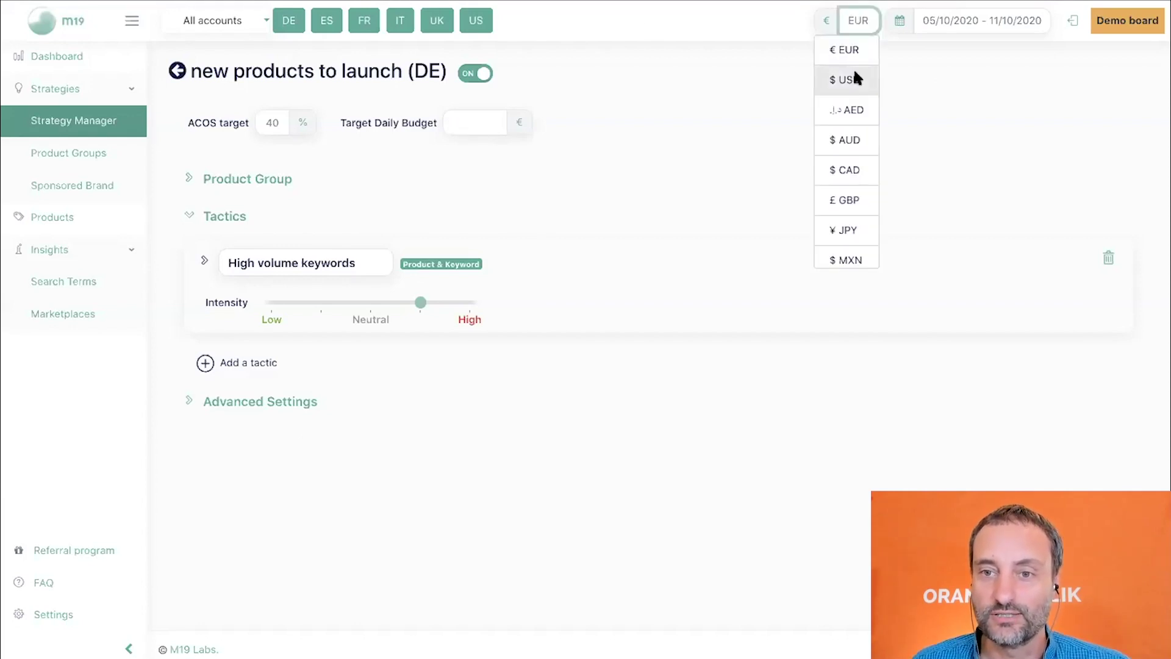
left_click(853, 76)
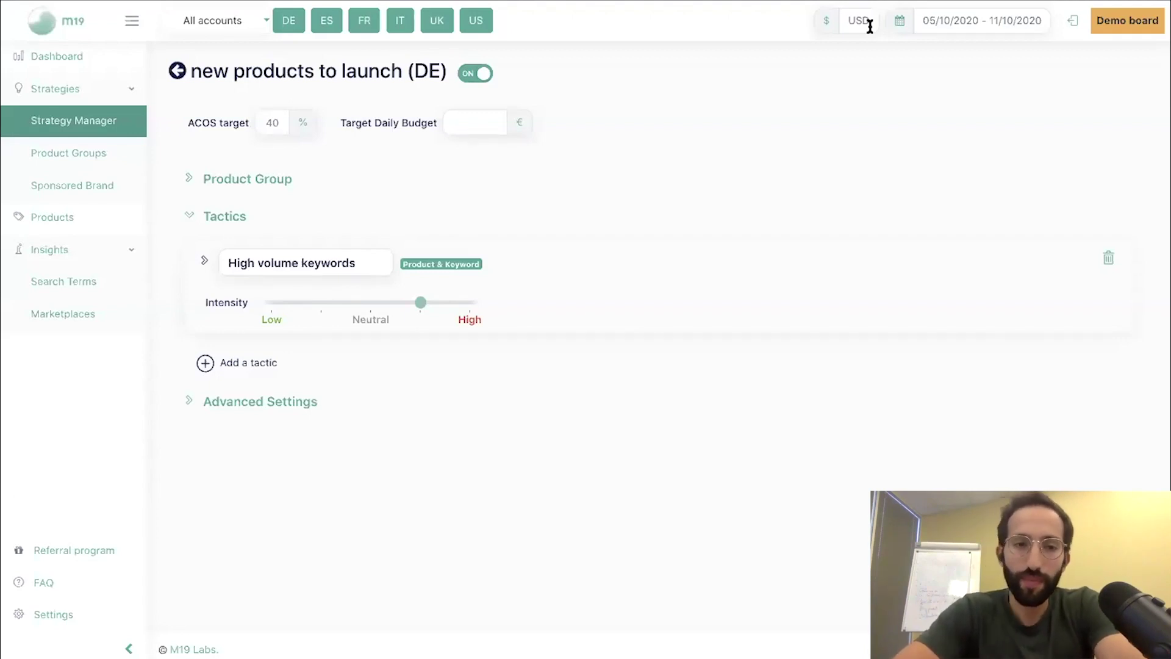
Step: Add a target min daily spend of €5 to the new products to launch strategy's advanced settings and save it
left_click(285, 408)
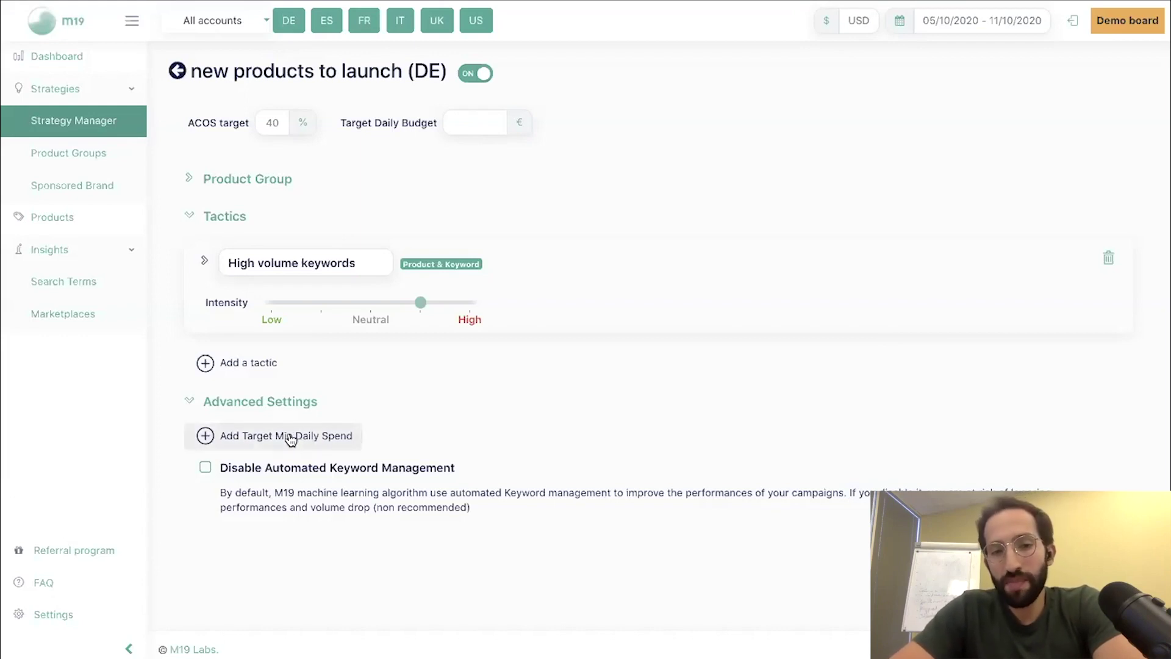
left_click(290, 437)
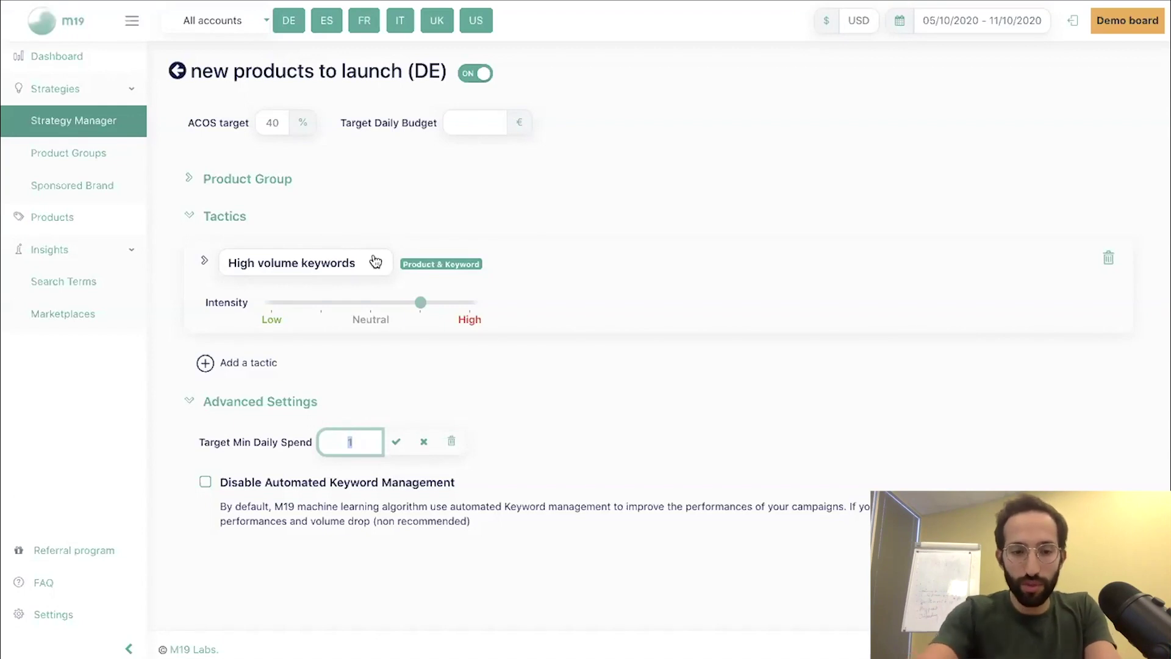
type("5")
left_click(397, 441)
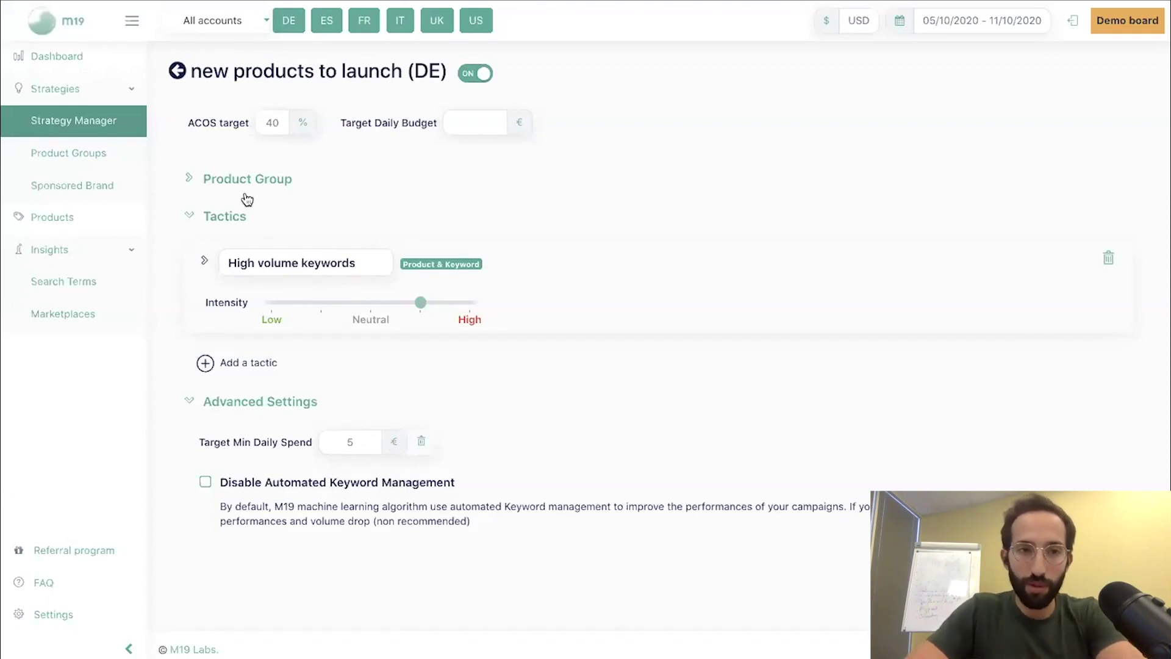
Step: Remove the strategy's target min daily spend and return to the Strategy Manager overview
left_click(422, 443)
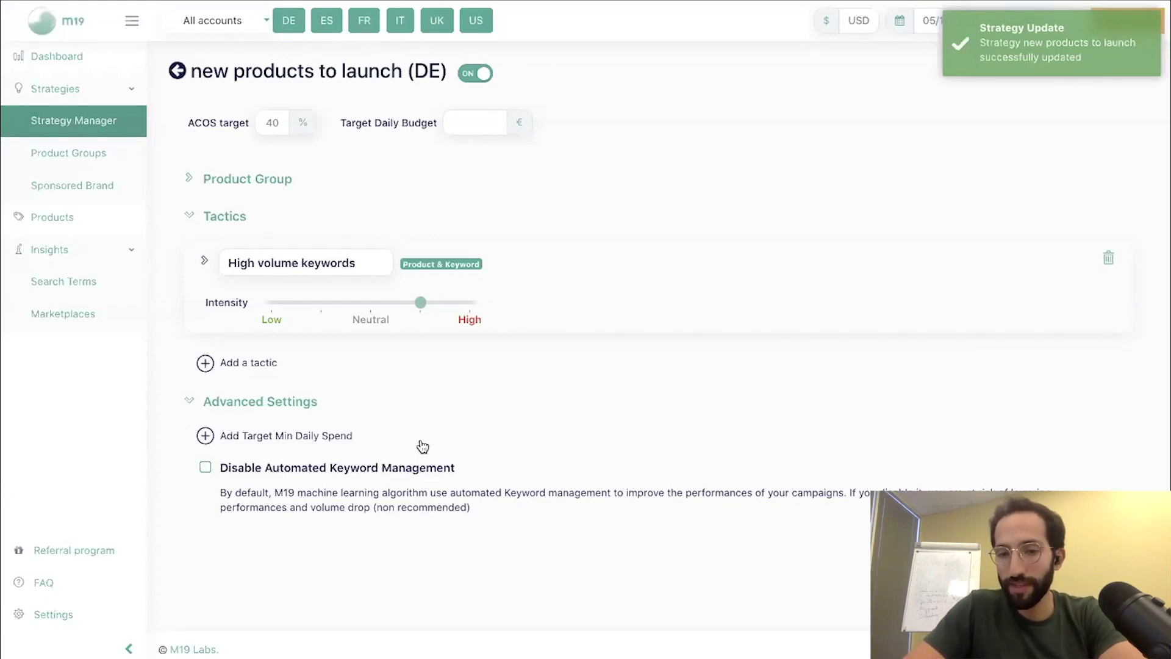
left_click(297, 408)
left_click(177, 72)
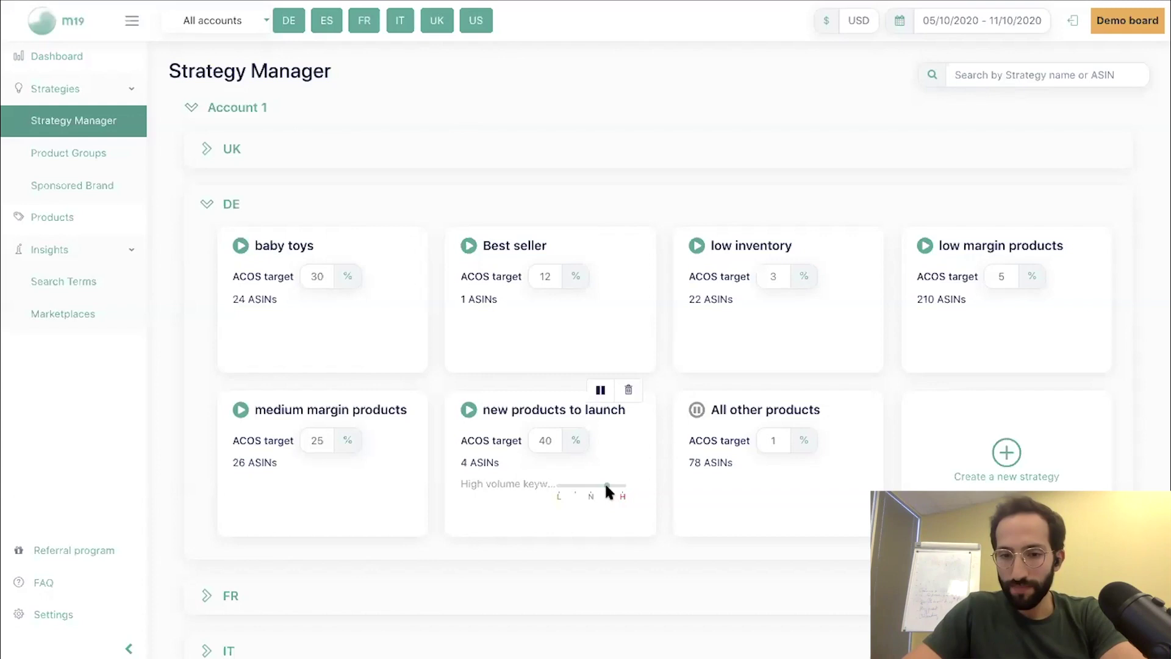
Step: Check which strategies exist in Account 1's UK marketplace
mouse_move(390, 256)
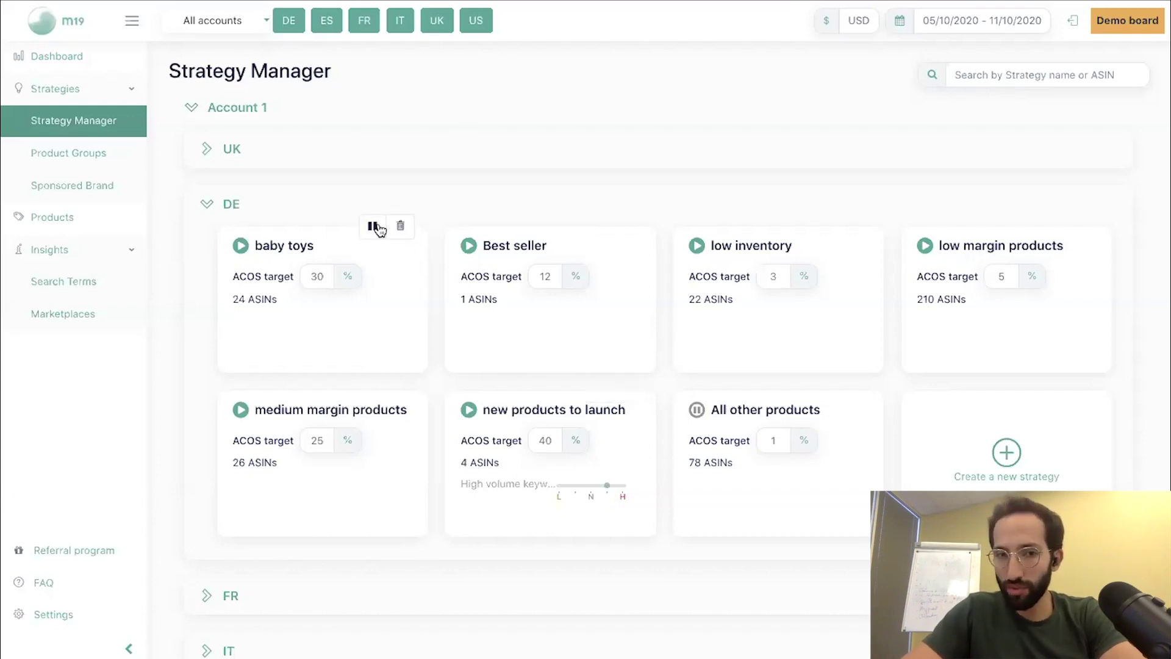
left_click(317, 160)
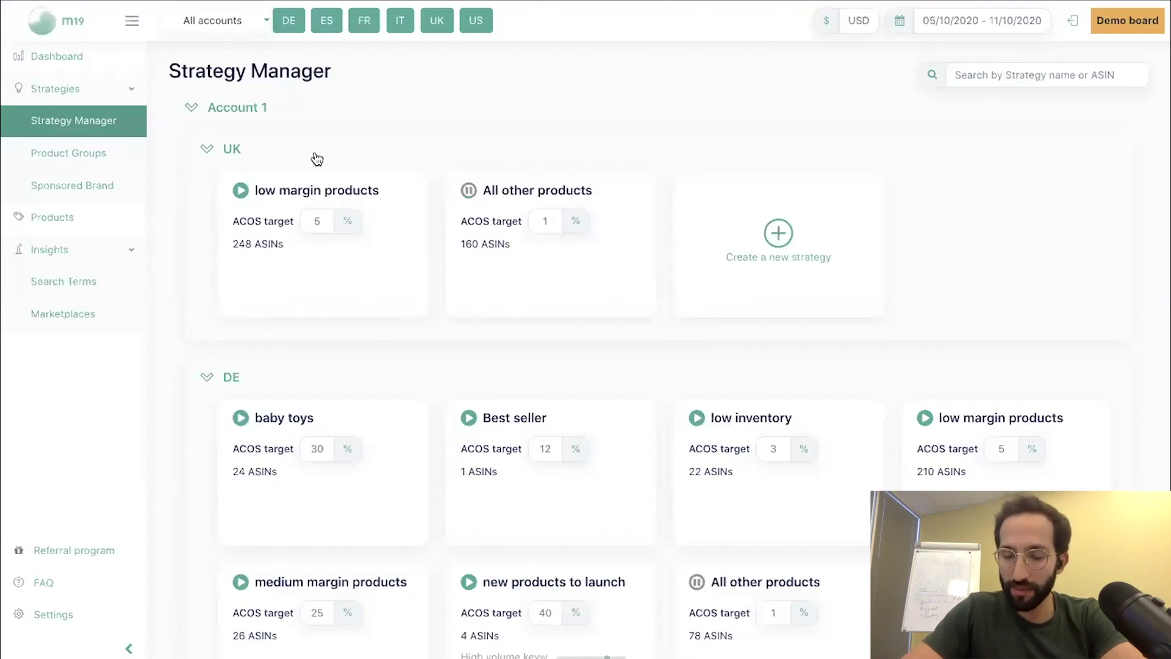
left_click(317, 159)
Step: Set the ACOS target of the French marketplace's All products strategy to 20% and activate the strategy
scroll(327, 250, "down", 3)
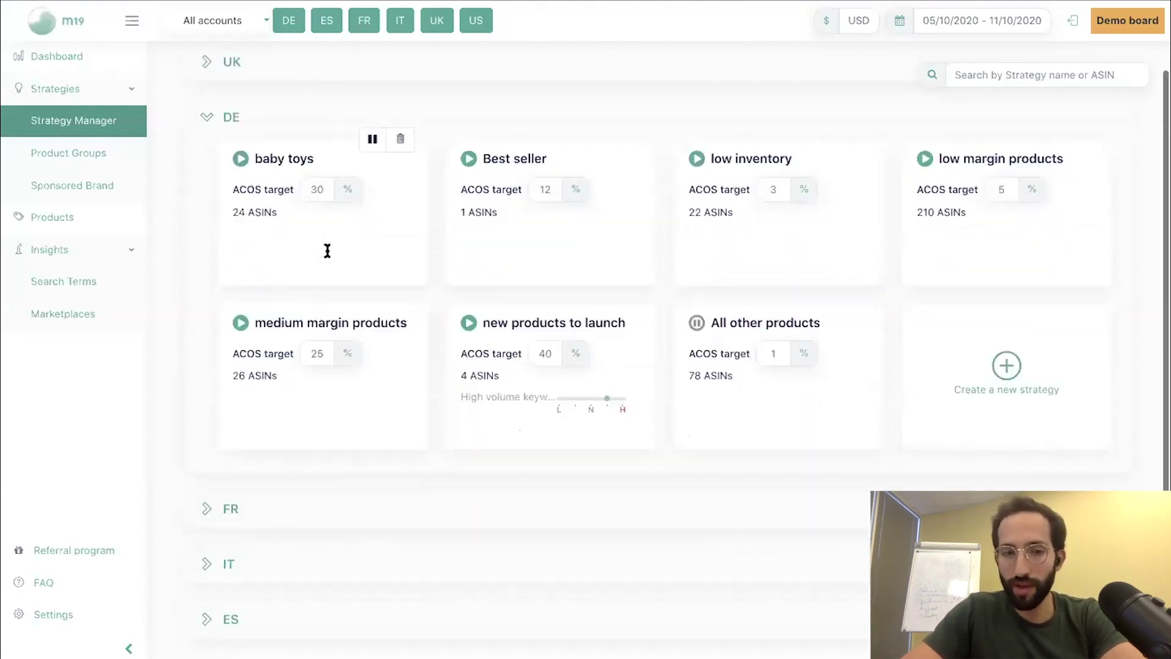
left_click(389, 441)
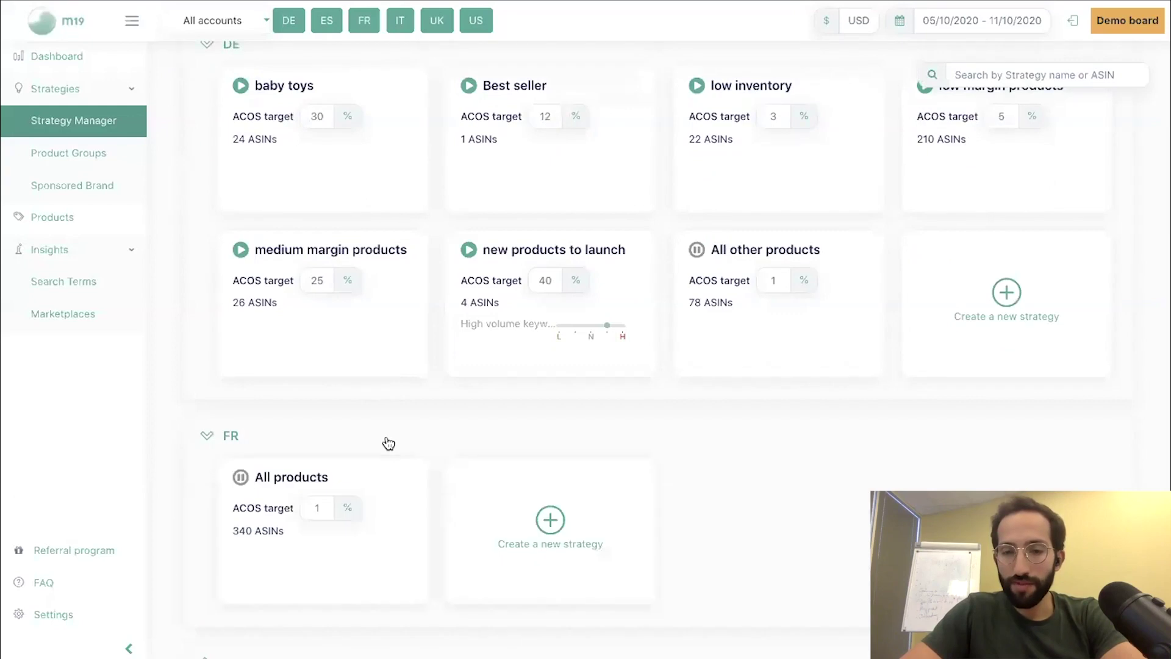
scroll(387, 442, "down", 2)
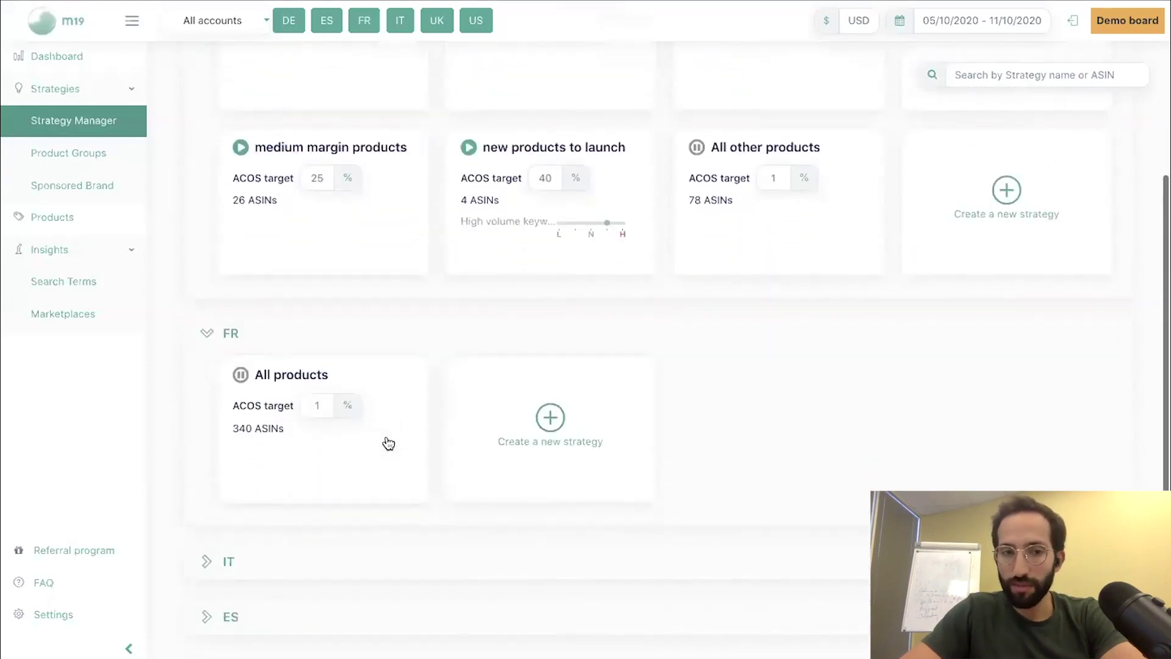
scroll(366, 414, "up", 3)
left_click(208, 108)
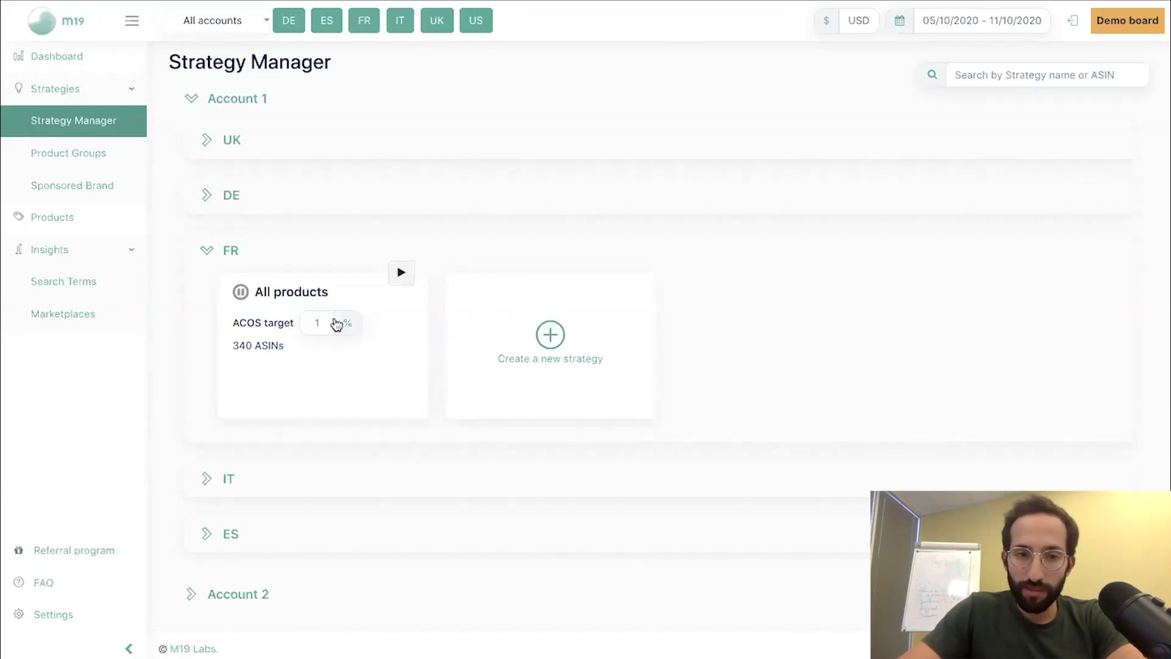
left_click(306, 322)
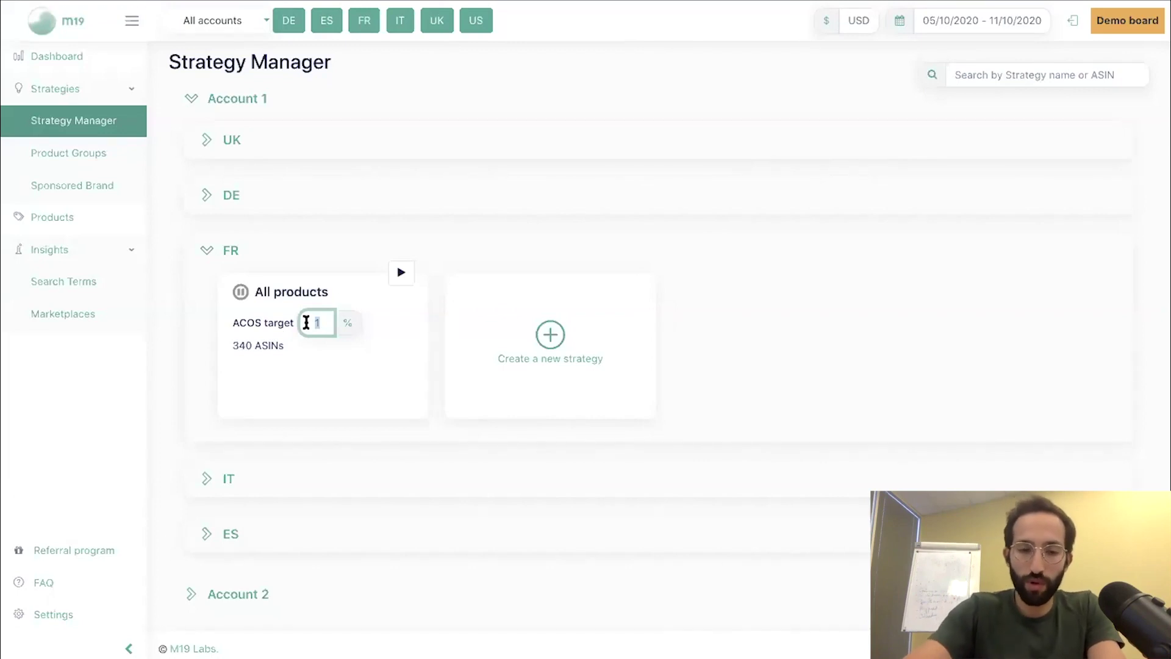
type("20")
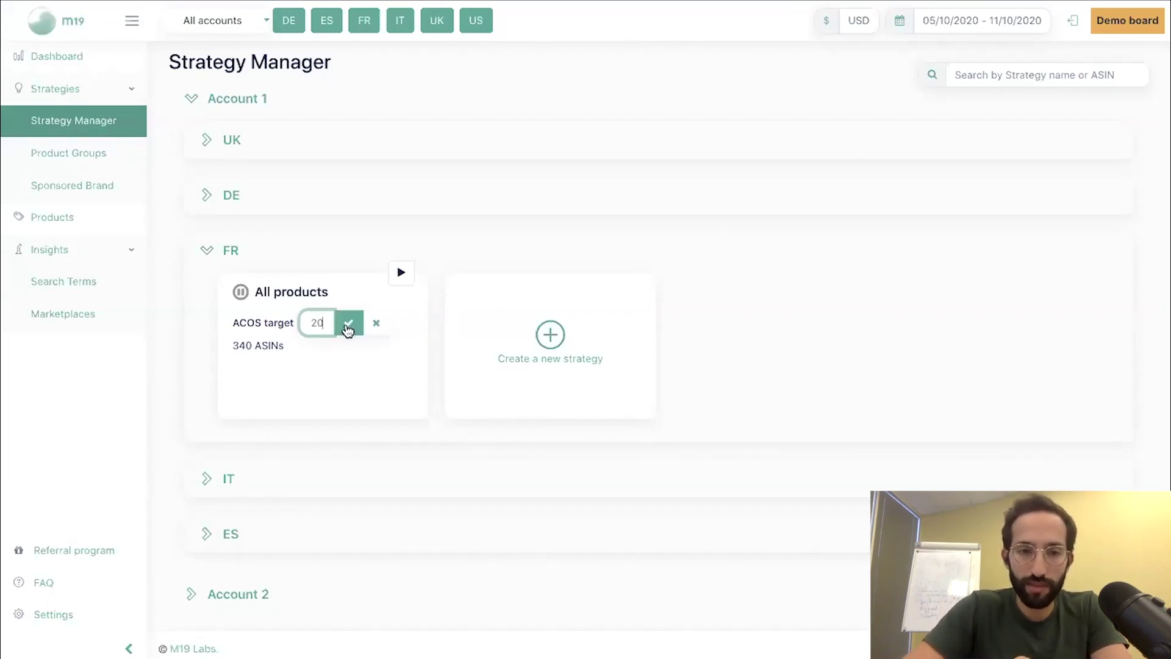
left_click(348, 323)
left_click(400, 275)
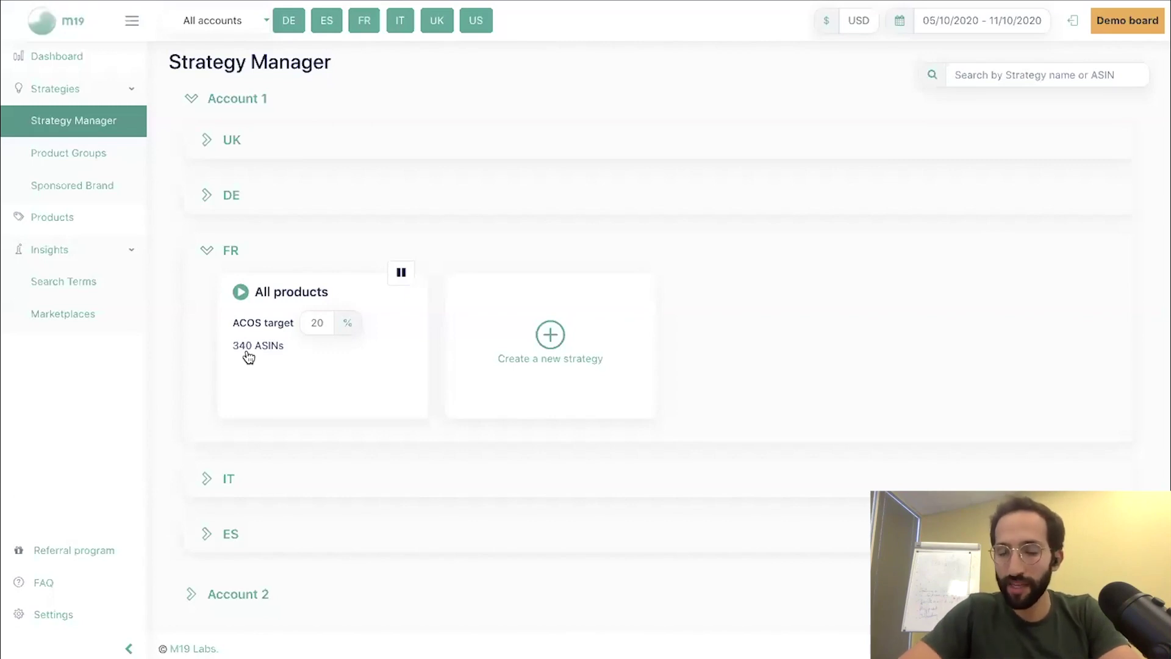
Step: Start a new Sponsored Brand strategy for the FR marketplace with the baby toys product group and a 30% ACOS target
scroll(249, 357, "up", 1)
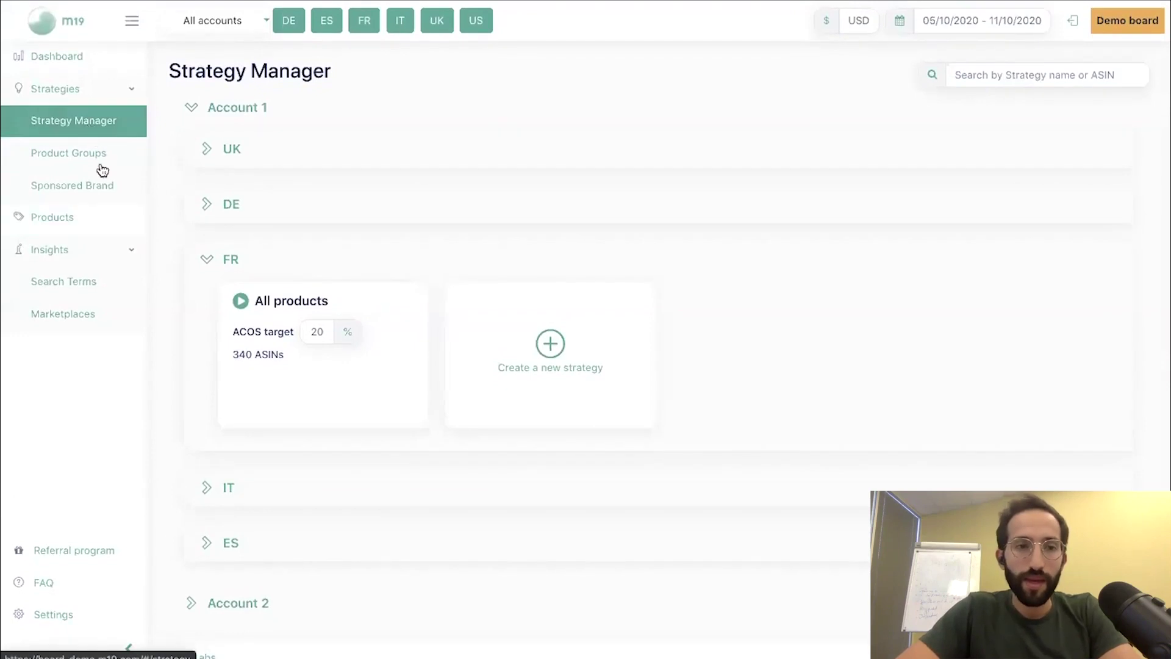
left_click(111, 192)
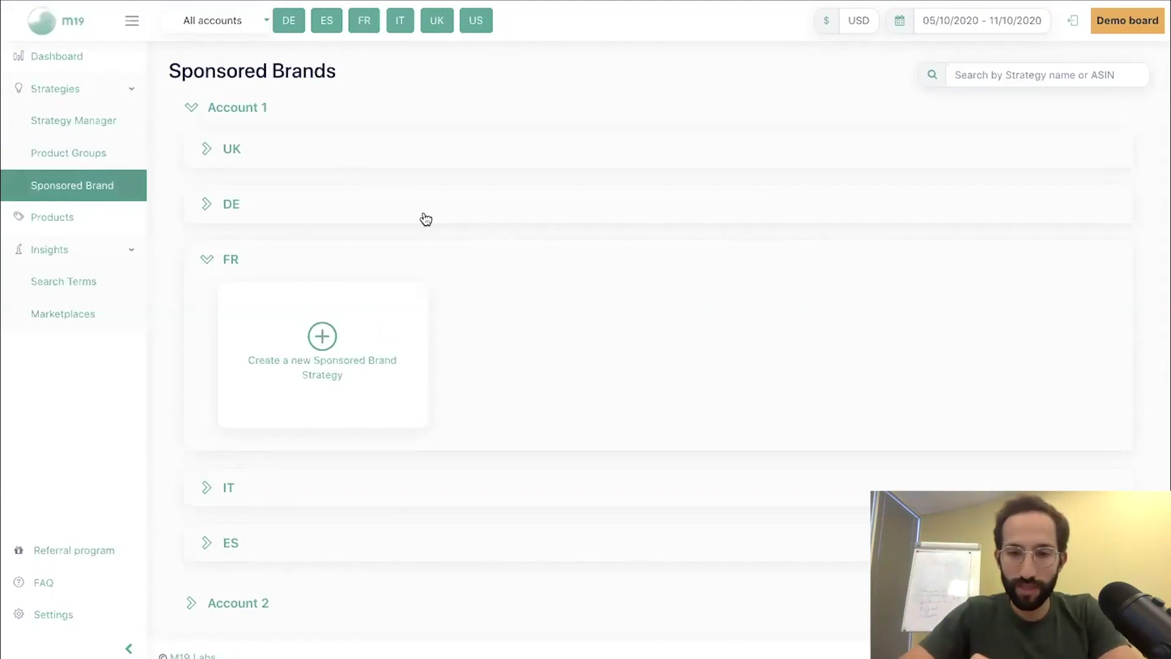
left_click(324, 336)
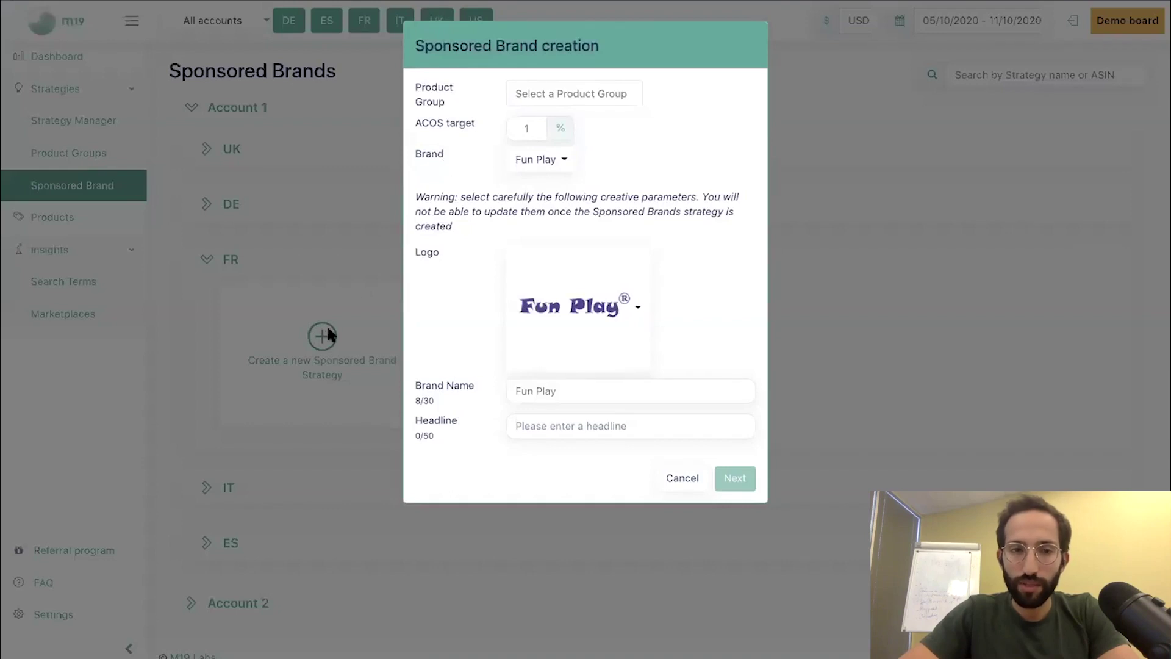
left_click(569, 91)
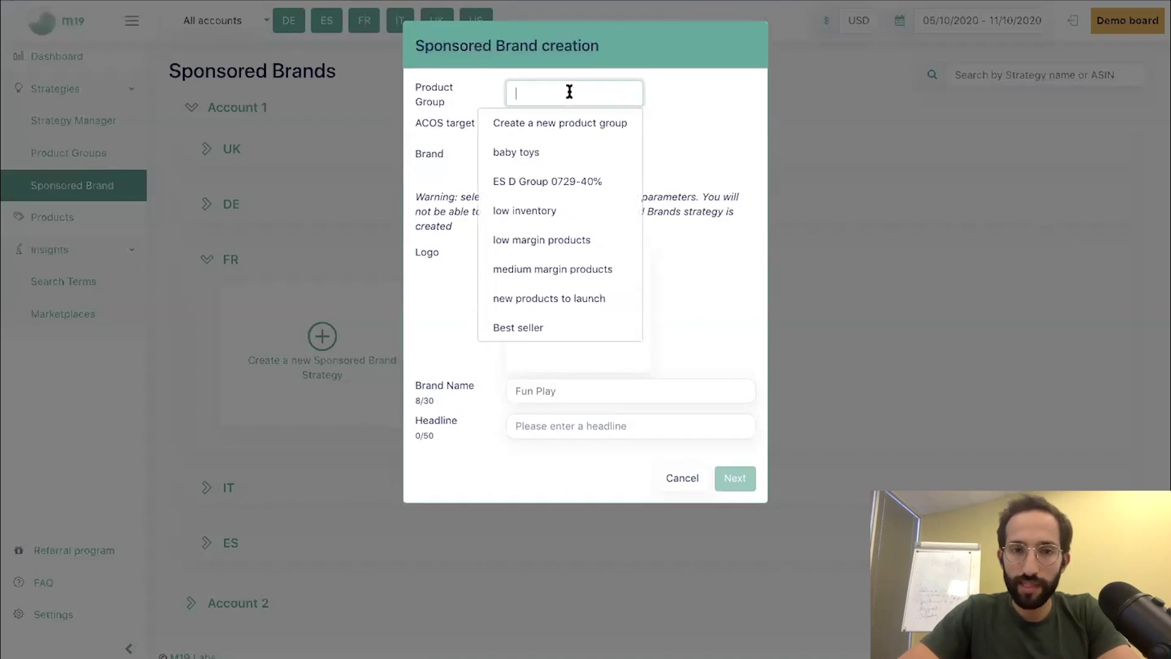
left_click(545, 152)
left_click(531, 127)
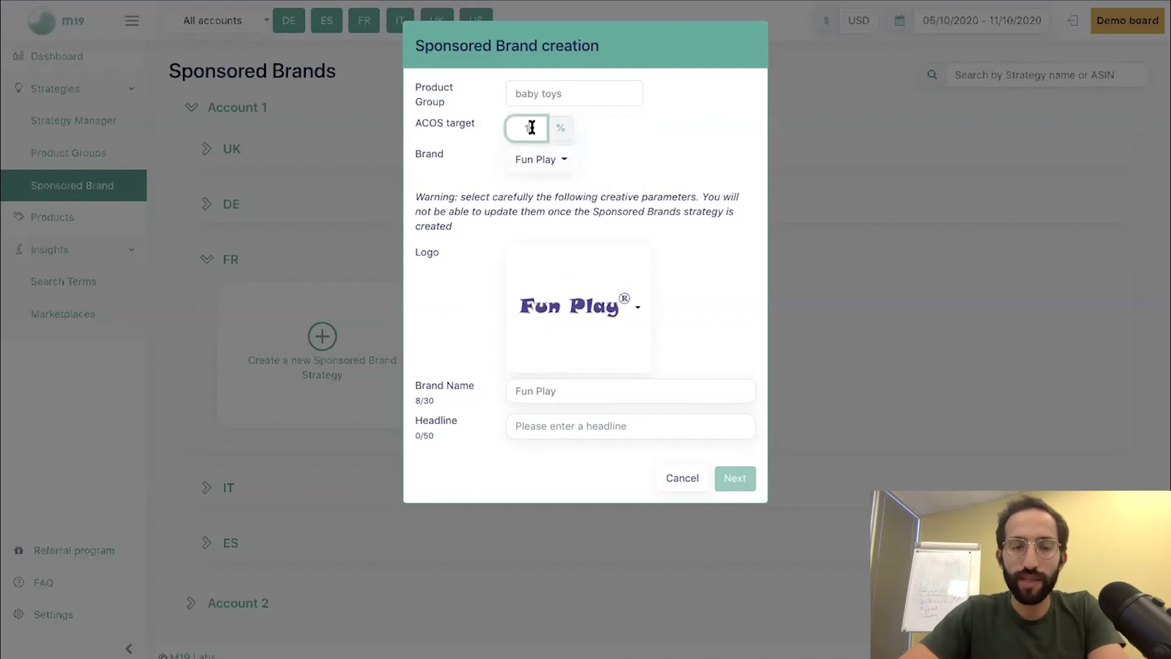
type("30")
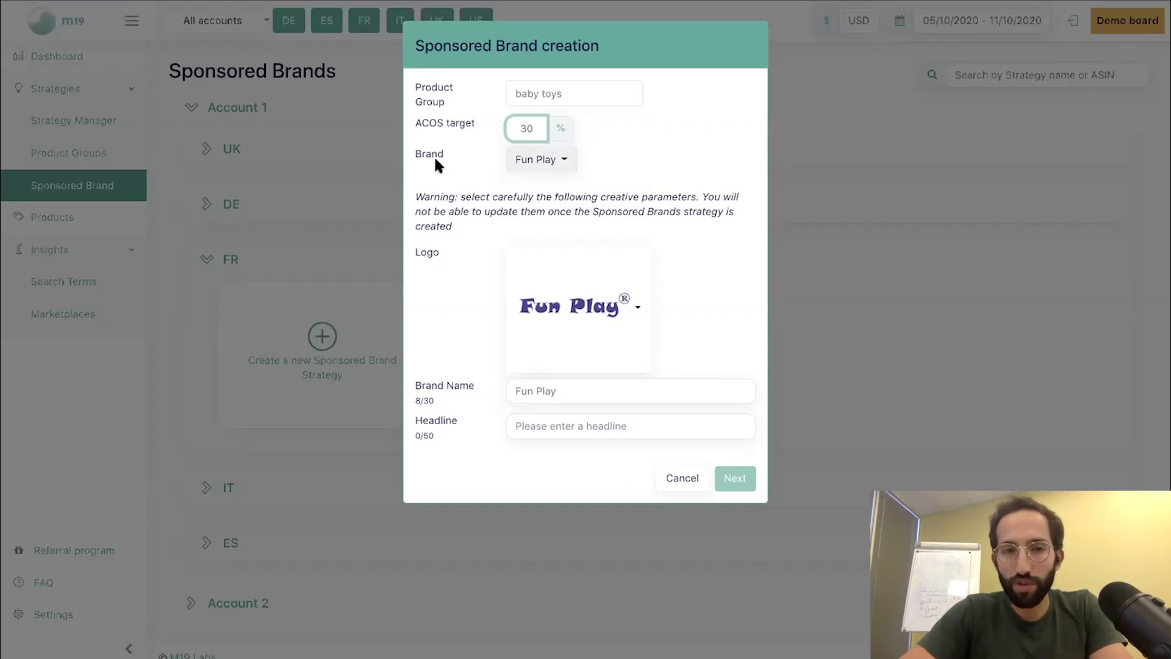
Step: Check the brand and logo choices available for the new Sponsored Brand strategy
left_click(565, 163)
left_click(565, 163)
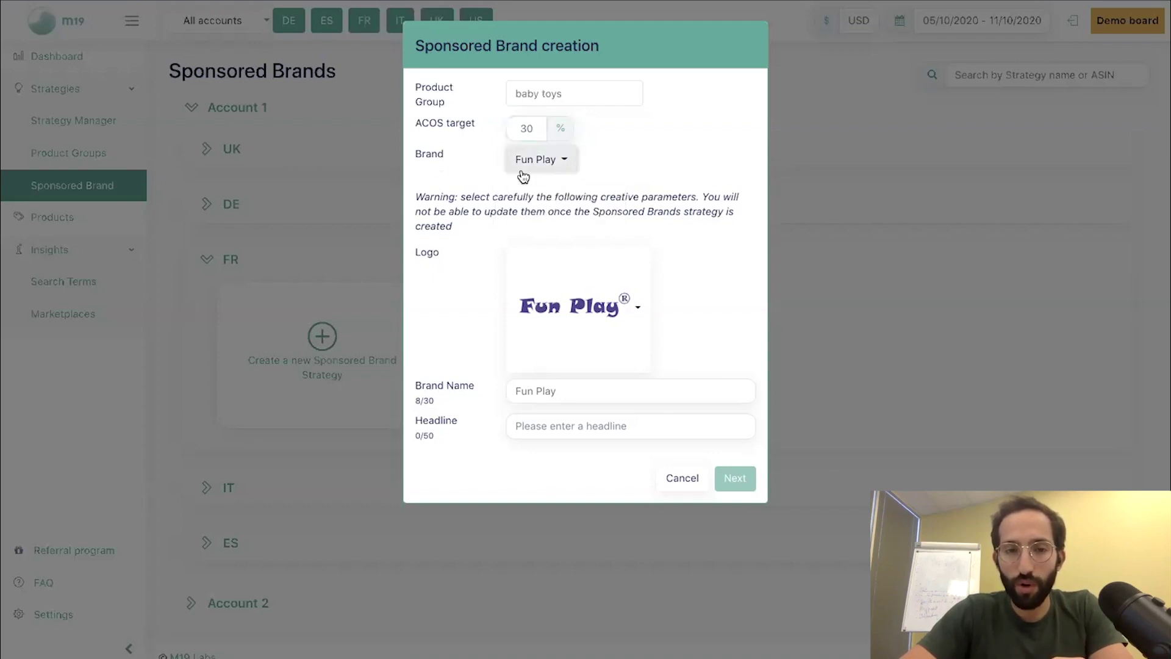
left_click(638, 311)
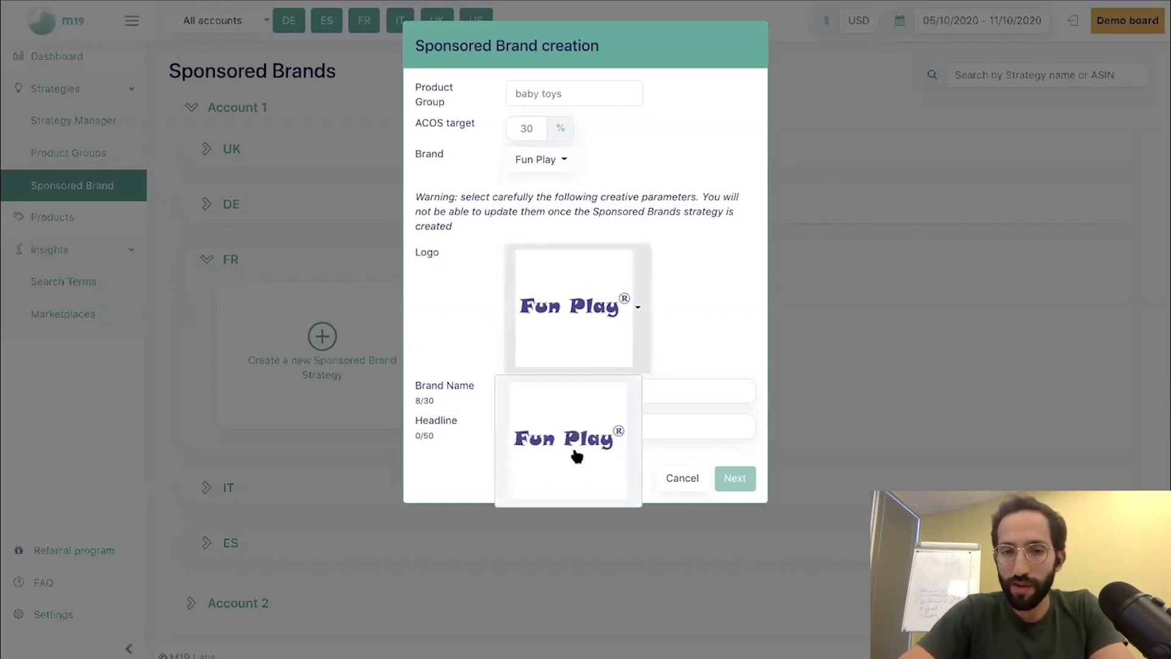
left_click(723, 288)
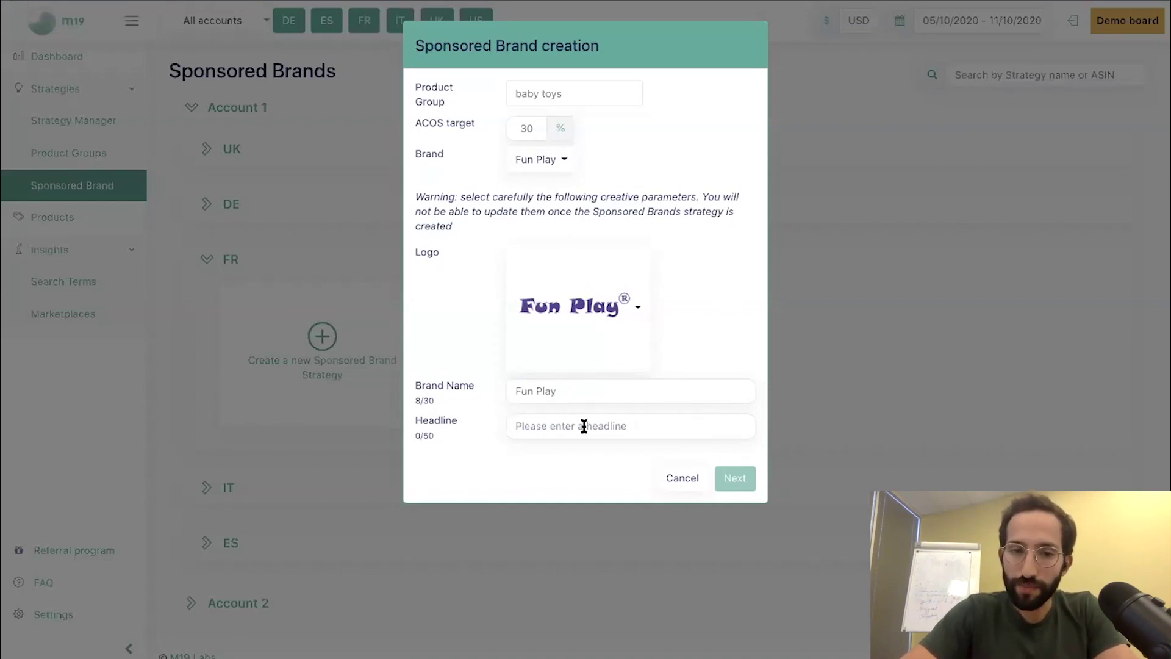
Step: Enter the headline "Your best baby toys", keeping the brand name Fun Play, and create the Sponsored Brand strategy
left_click(569, 392)
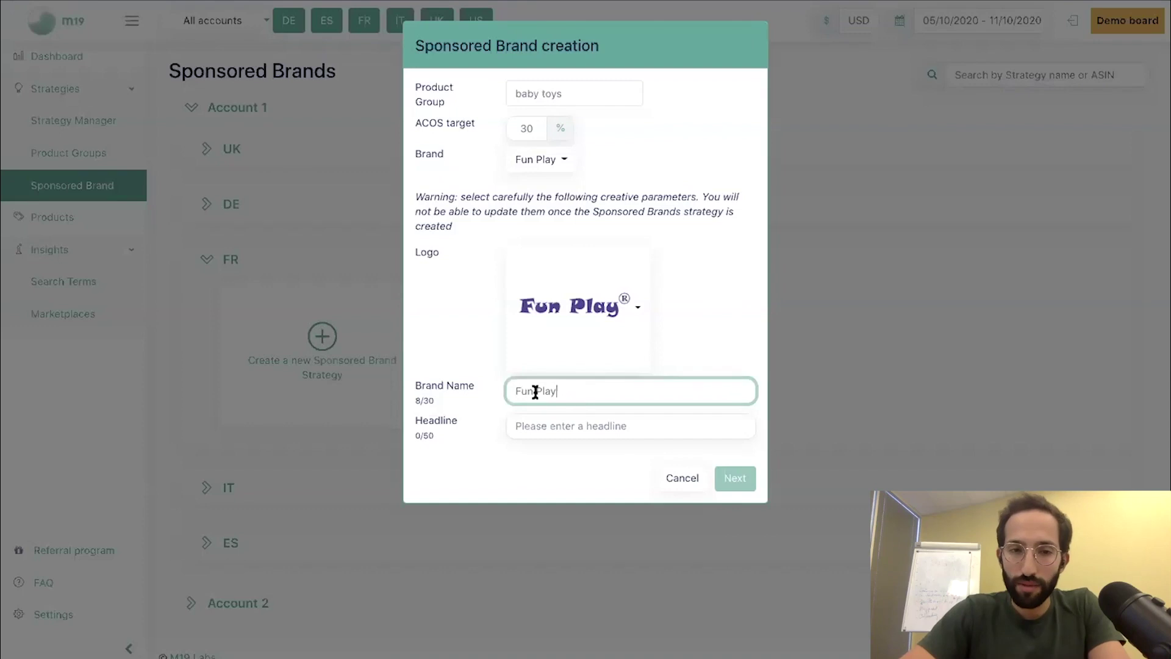
left_click(635, 426)
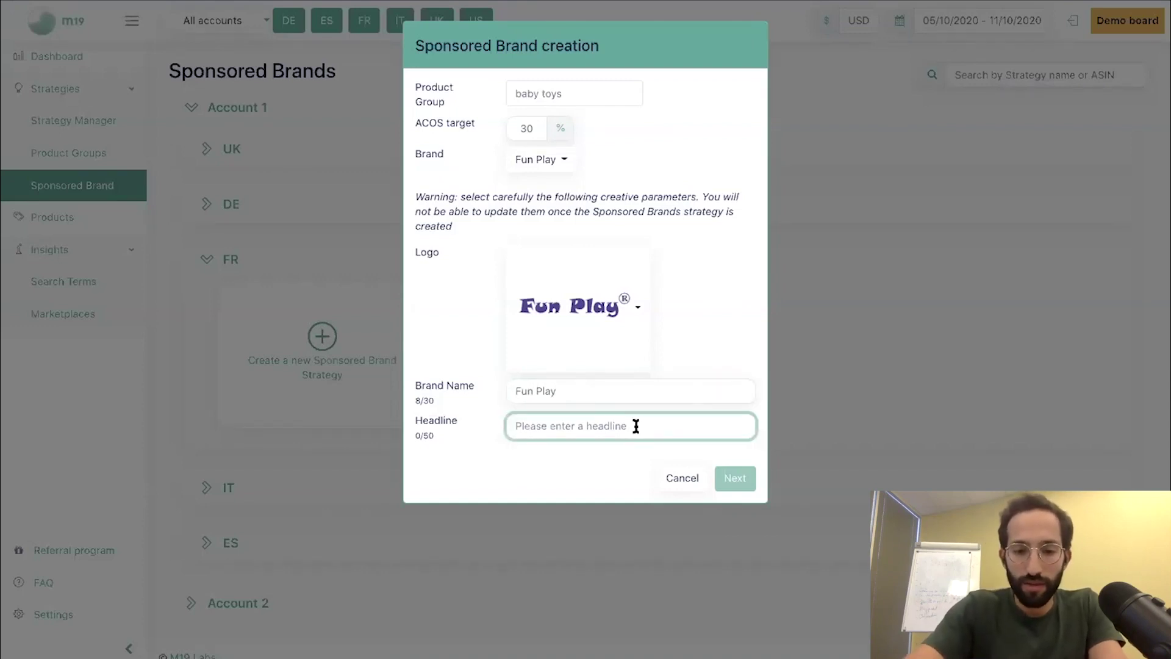
type("Your best baby toys")
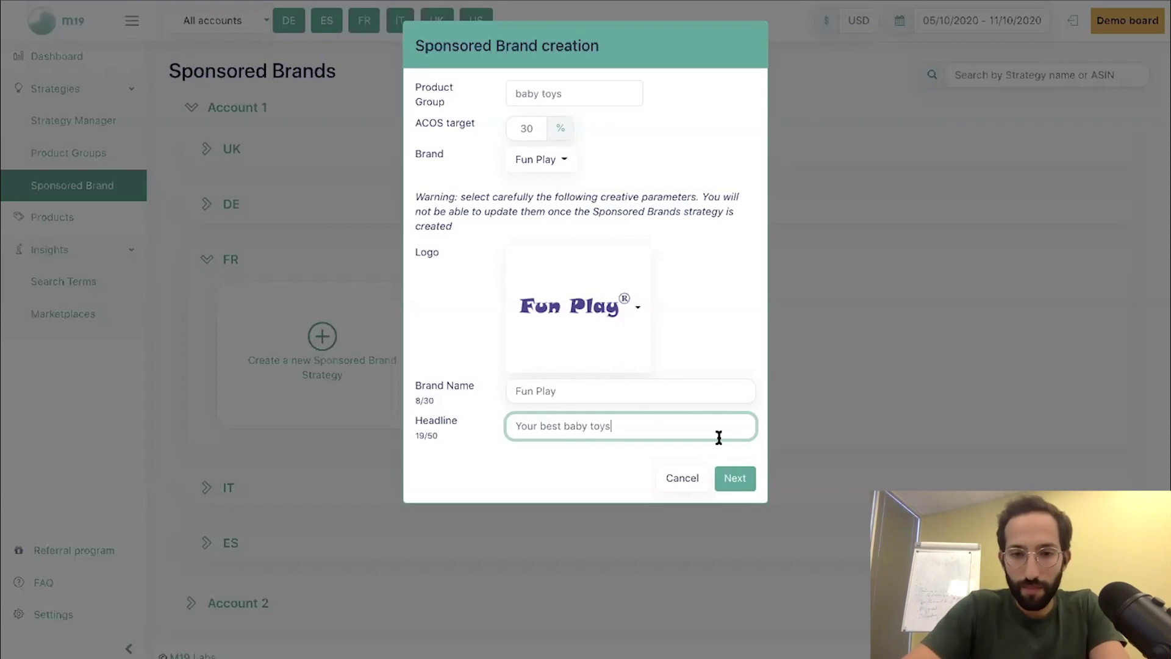
left_click(746, 480)
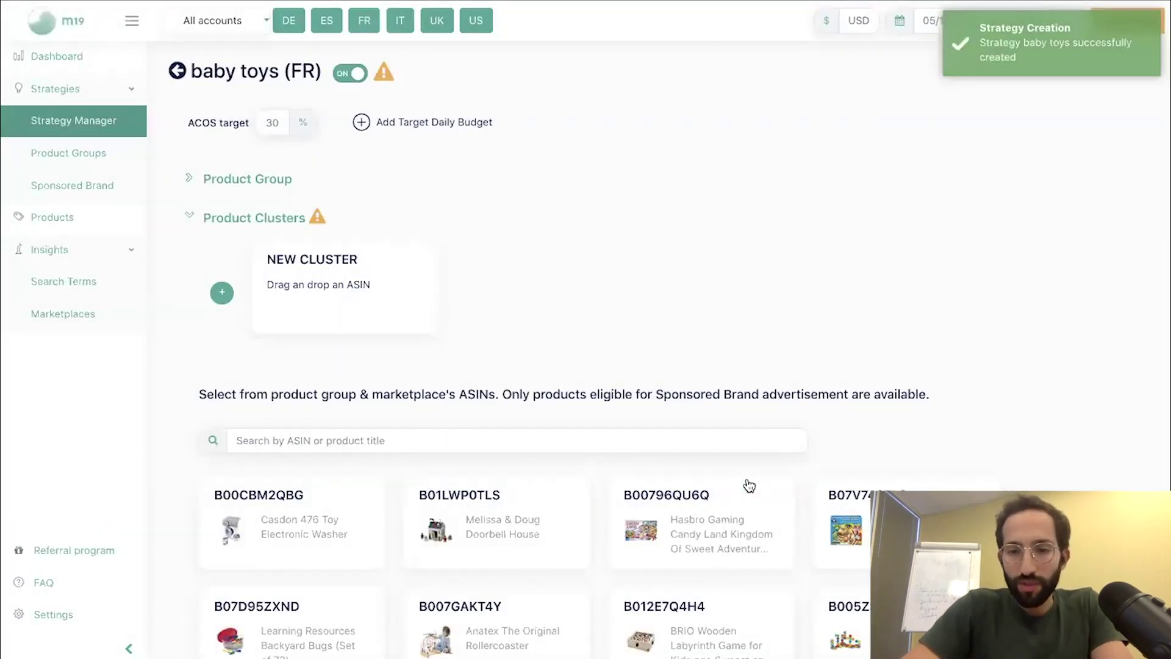
Step: Build the first product cluster from the Casdon toy washer B00CBM2QBG, Candy Land game B00796QU6Q and Anatex Rollercoaster B007GAKT4Y
scroll(763, 399, "down", 1)
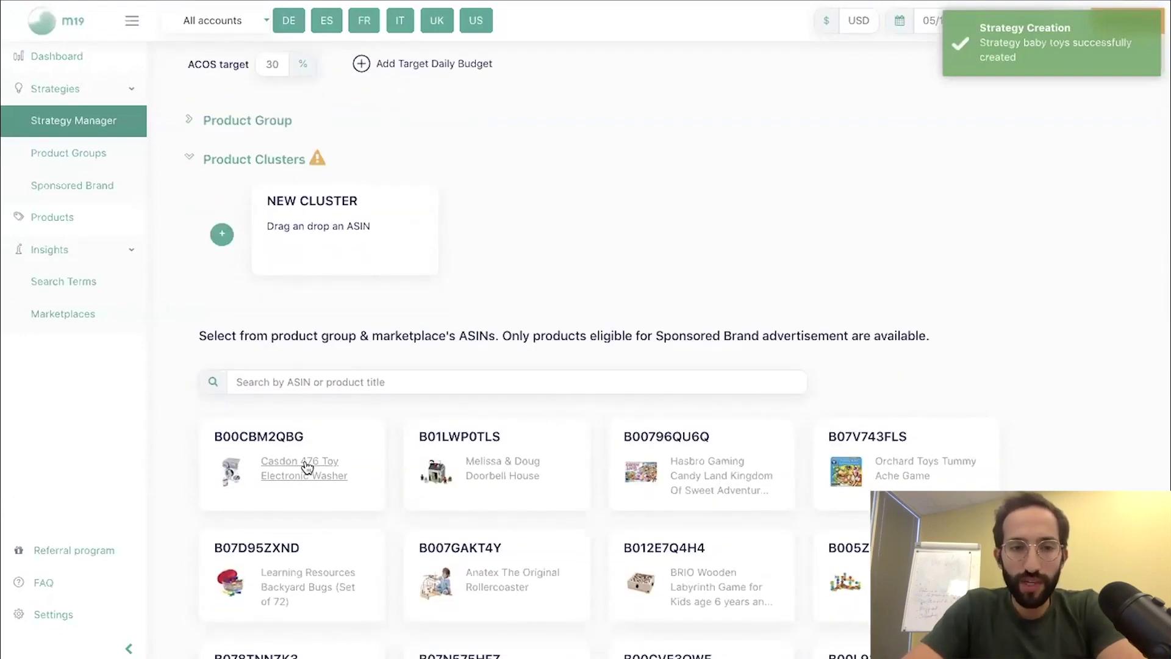
left_click_drag(340, 447, 400, 261)
scroll(616, 551, "down", 5)
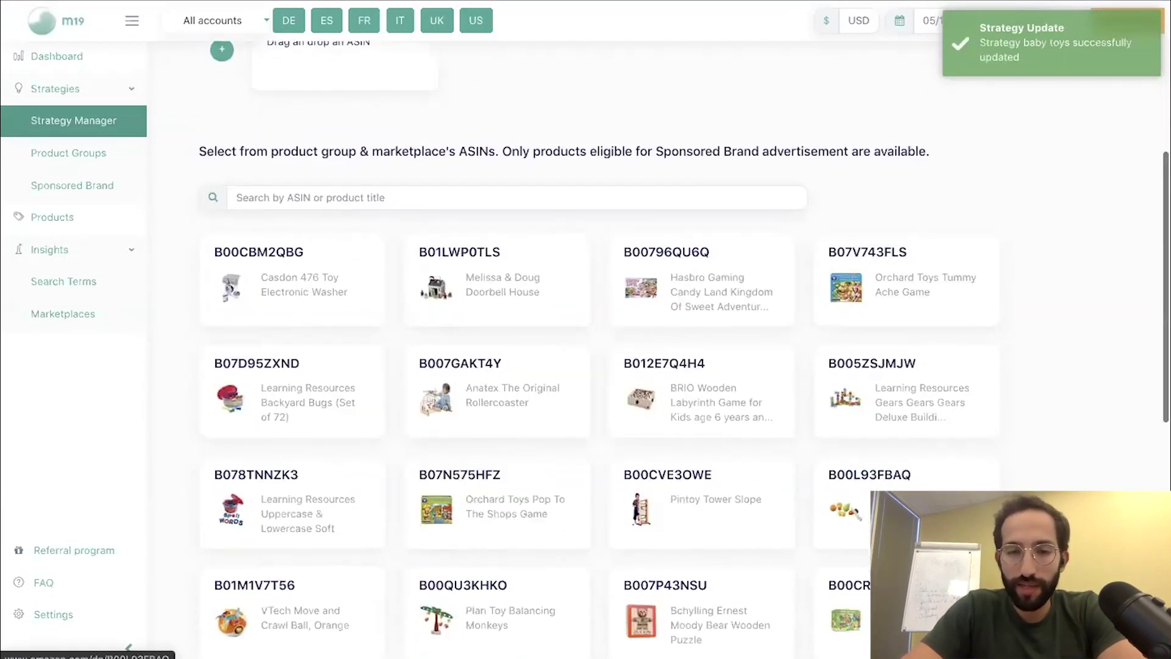
scroll(763, 355, "down", 1)
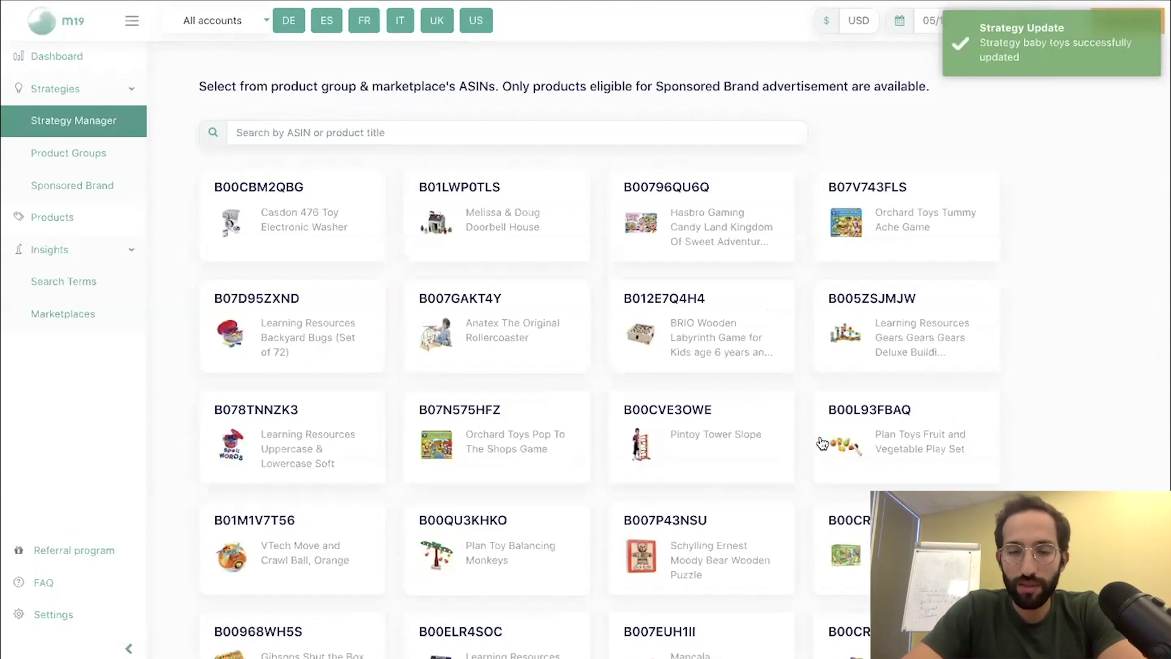
scroll(821, 443, "up", 4)
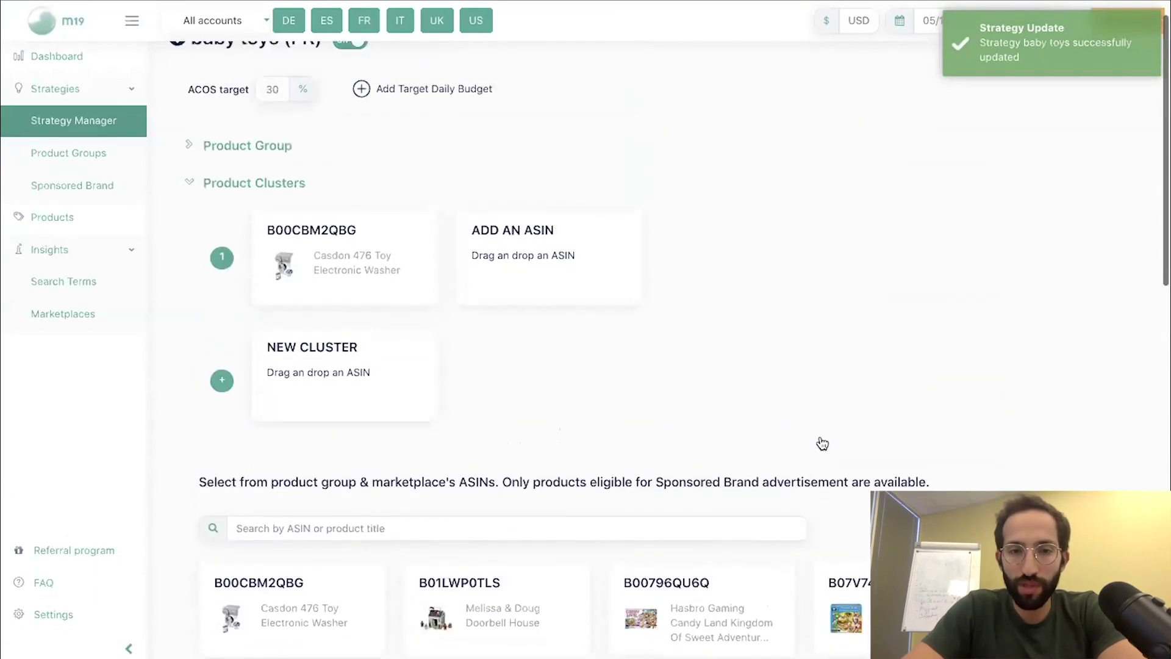
left_click_drag(724, 449, 549, 113)
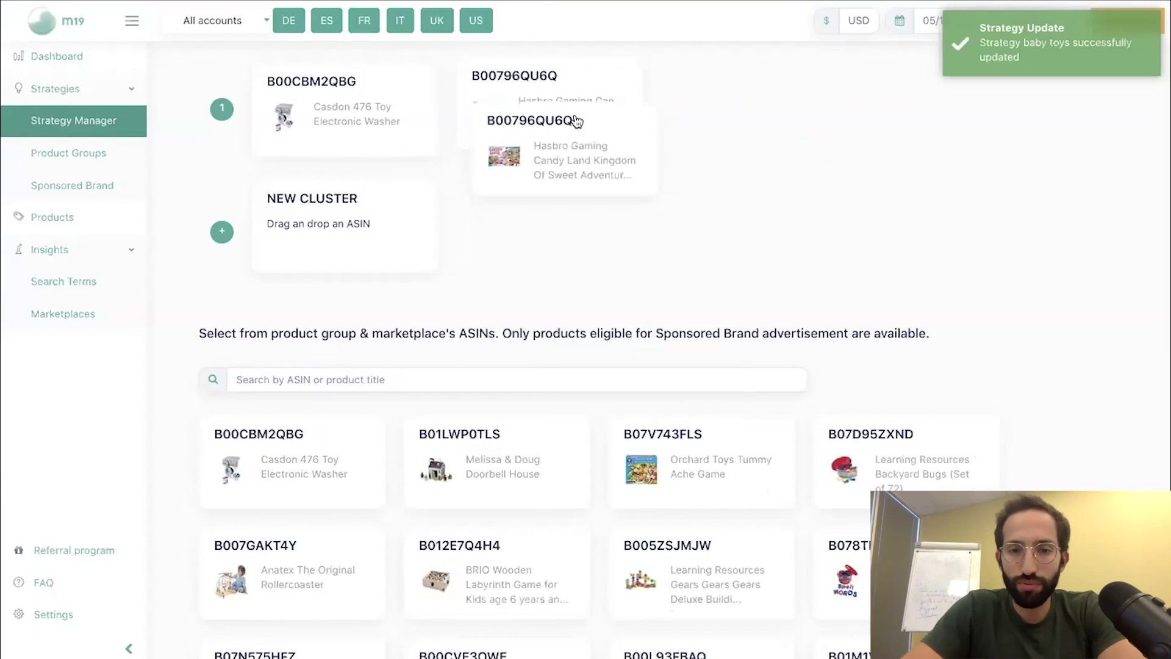
left_click_drag(543, 553, 805, 137)
Step: Build a second product cluster from Tummy Ache game B07V743FLS, Doorbell House B01LWP0TLS and Candy Land game B00796QU6Q
left_click_drag(852, 421, 412, 217)
left_click_drag(527, 572, 567, 227)
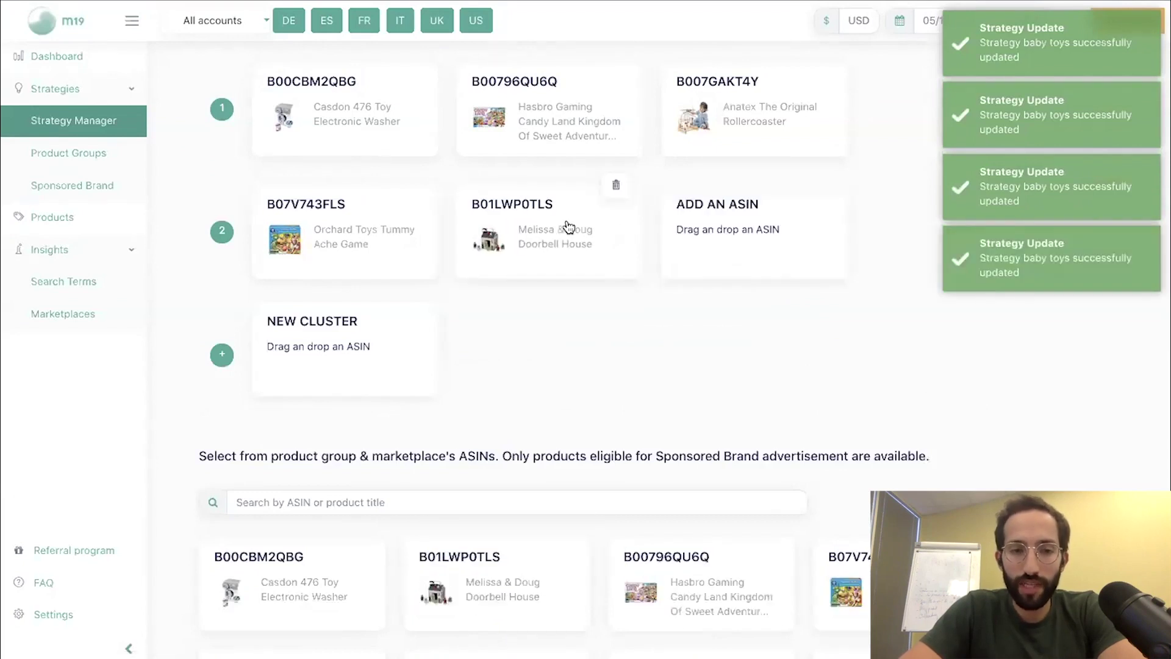
scroll(567, 227, "down", 4)
scroll(700, 187, "up", 3)
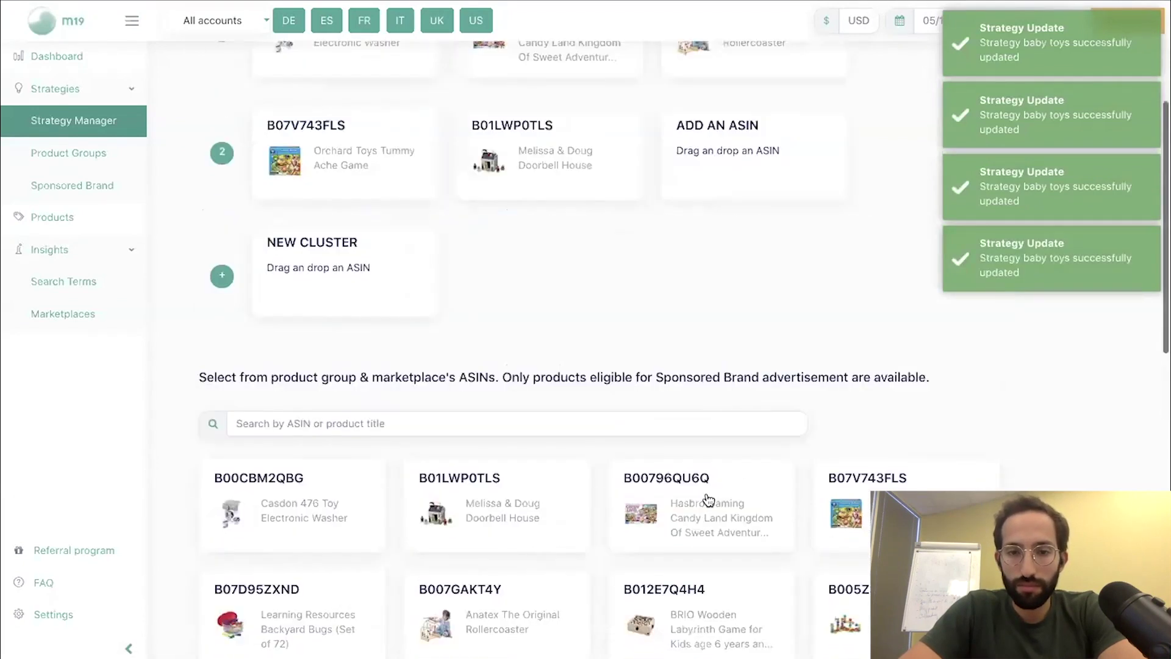
left_click_drag(700, 187, 739, 221)
scroll(739, 221, "up", 2)
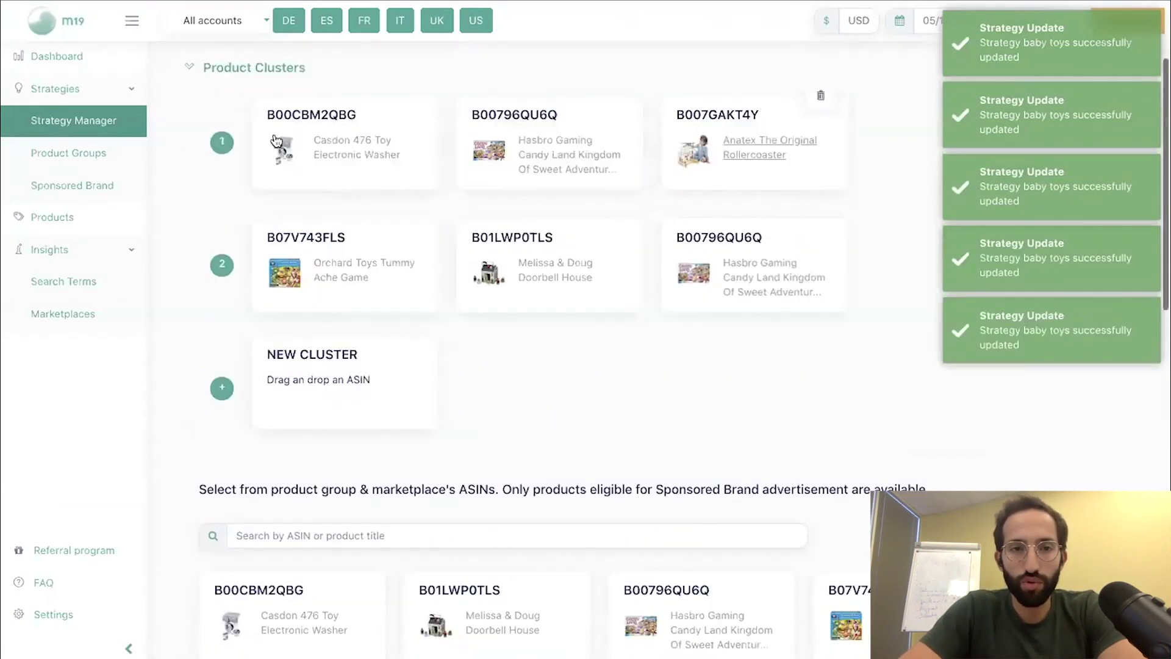
Step: Collapse the product clusters of the baby toys strategy and review its creative's logo, brand name and headline
scroll(635, 261, "up", 2)
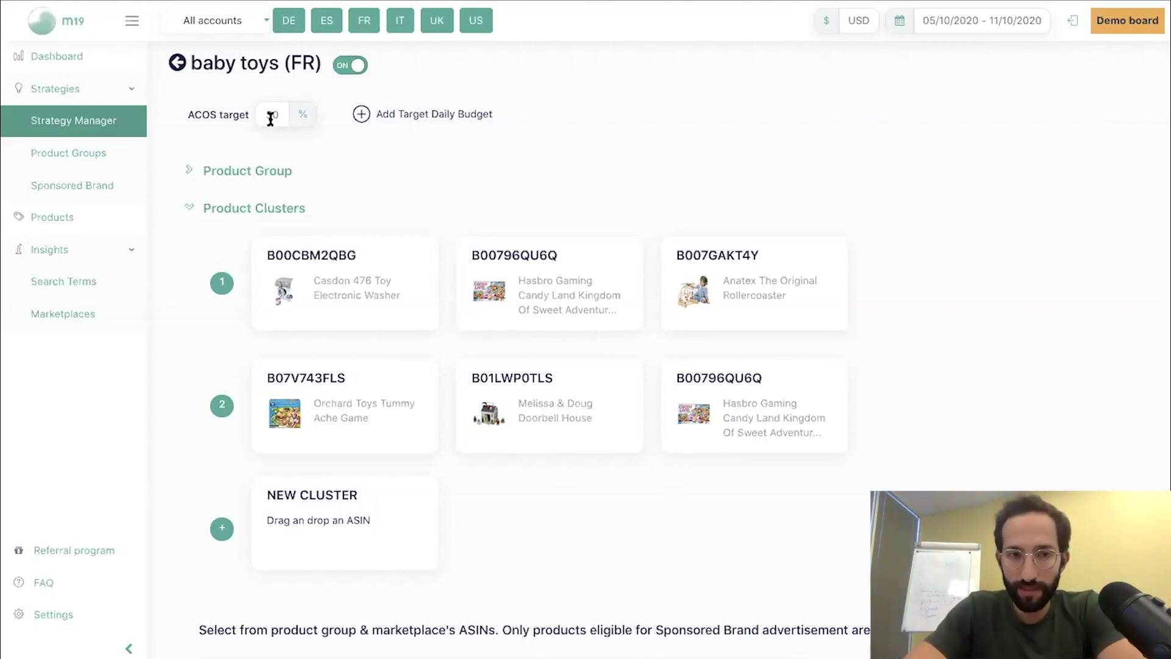
scroll(270, 119, "up", 1)
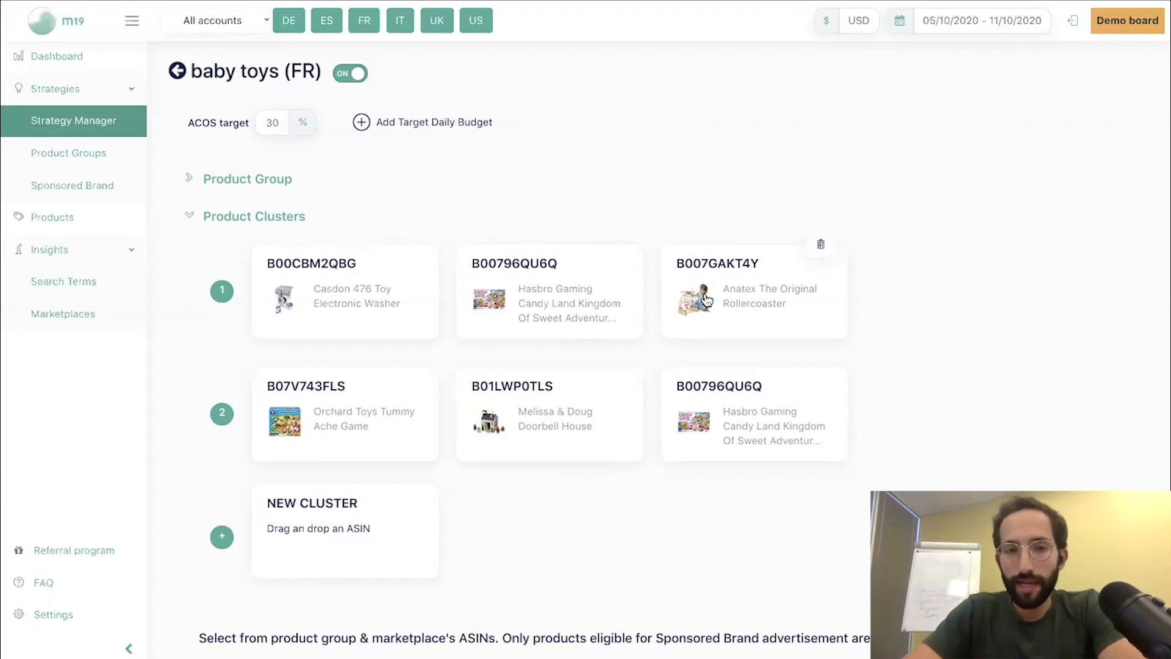
left_click(188, 218)
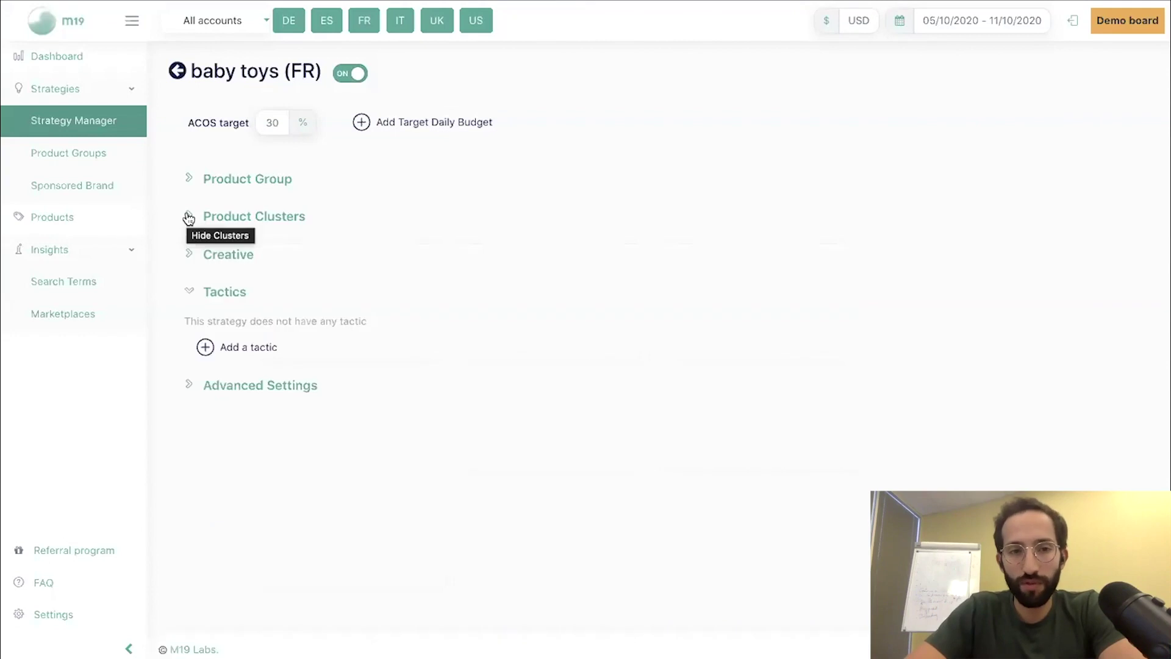
left_click(190, 257)
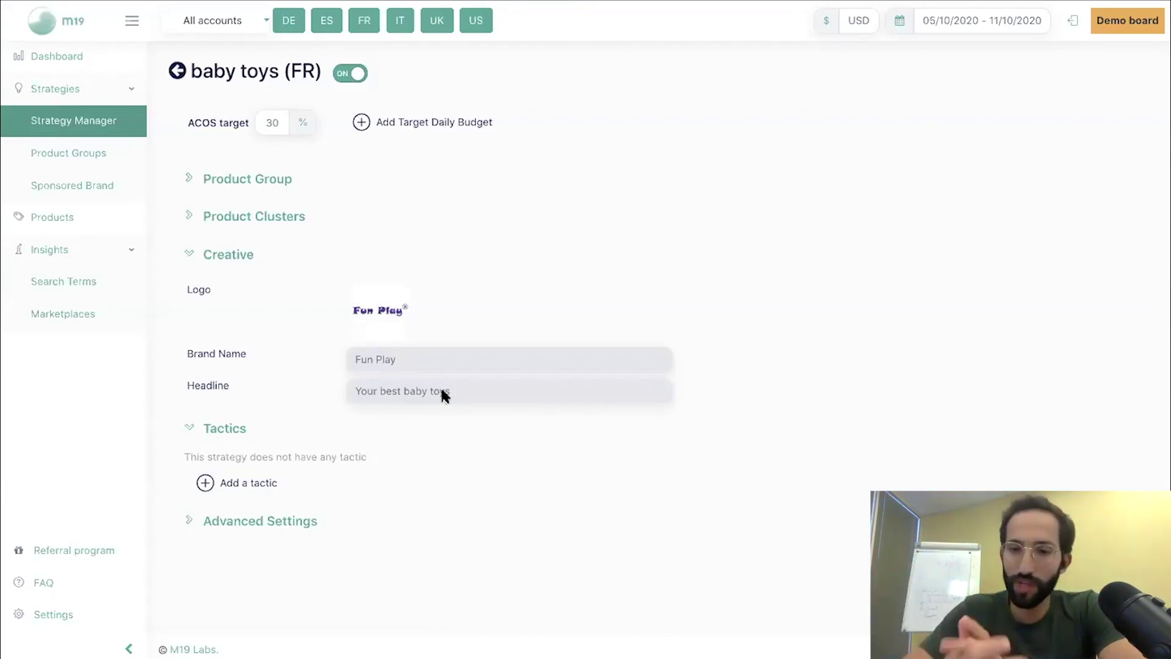
Step: Leave the baby toys strategy for the Sponsored Brands overview and switch to the Strategy Manager overview
left_click(177, 71)
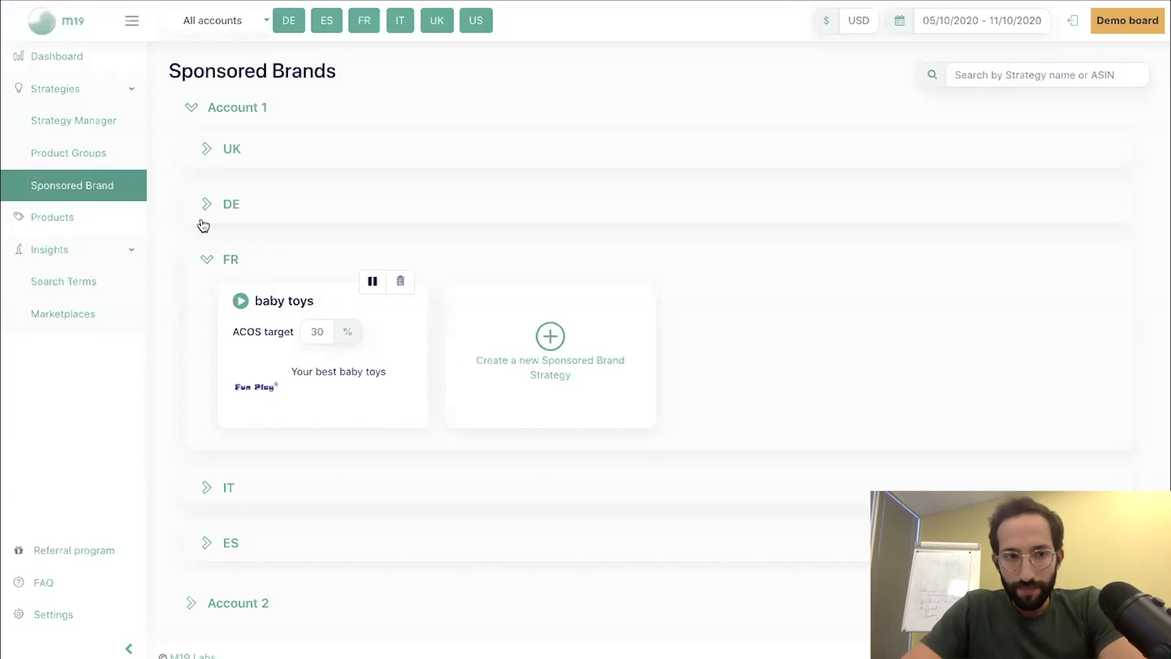
left_click(115, 122)
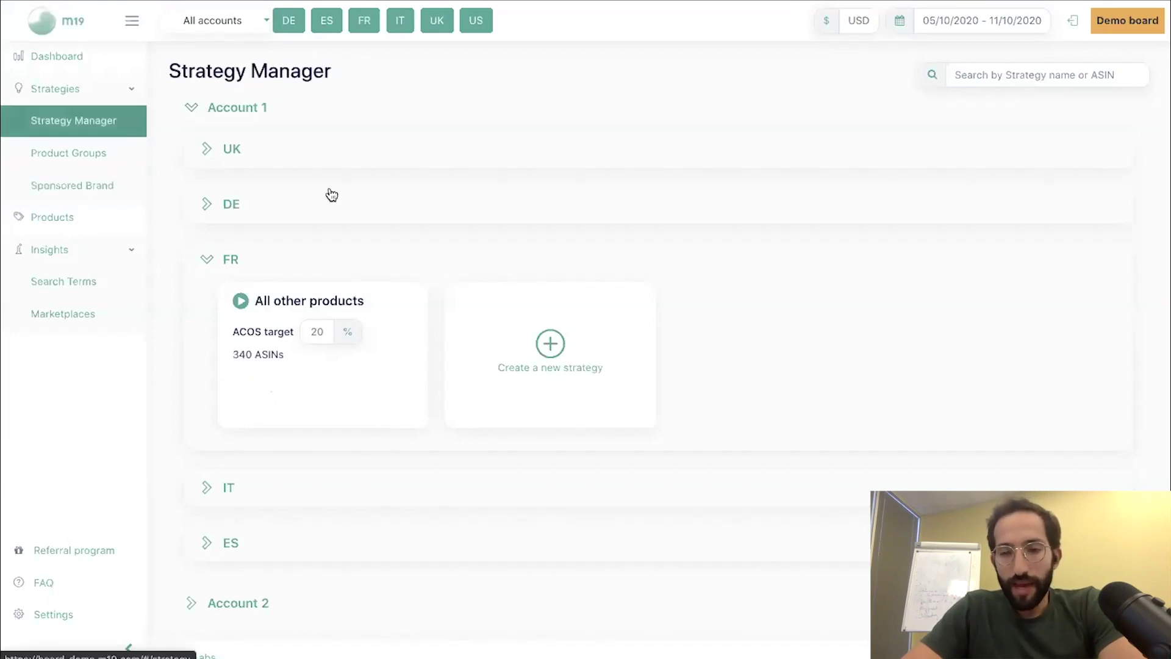